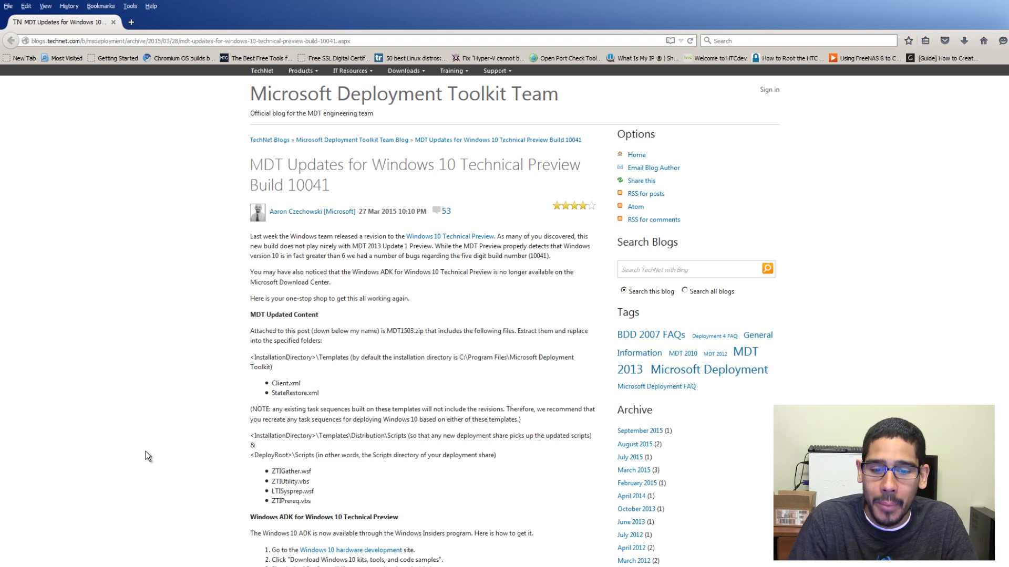
Step: Review the blog post's MDT updated content and highlight the four script files listed for the Scripts folders
scroll(184, 430, "down", 3)
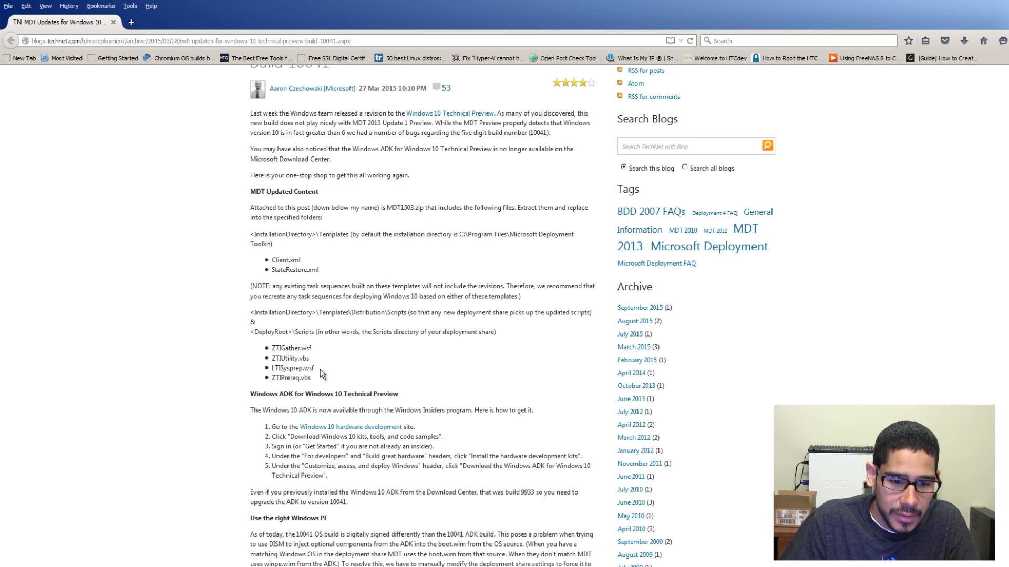
left_click_drag(312, 379, 268, 355)
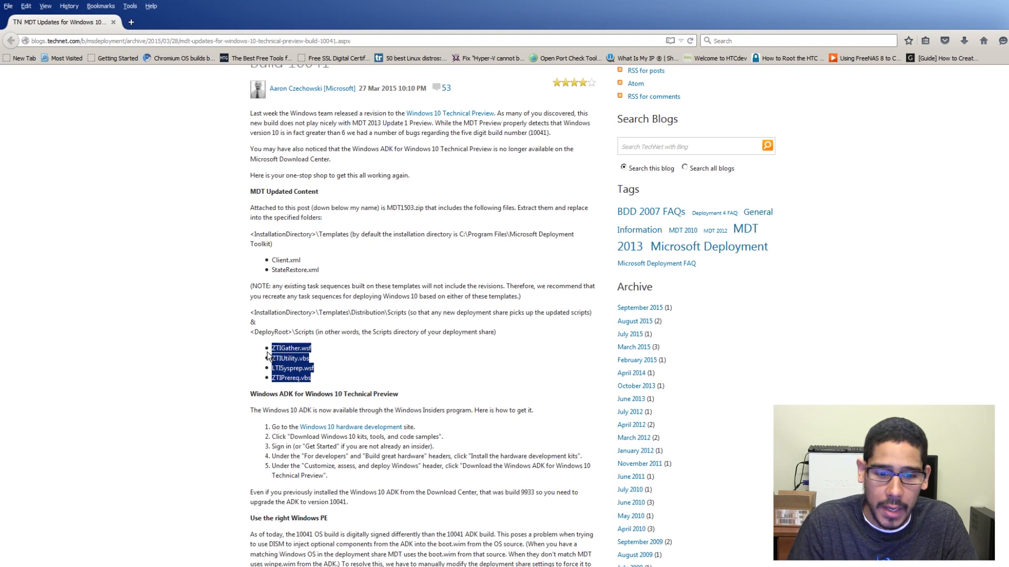
scroll(271, 356, "down", 3)
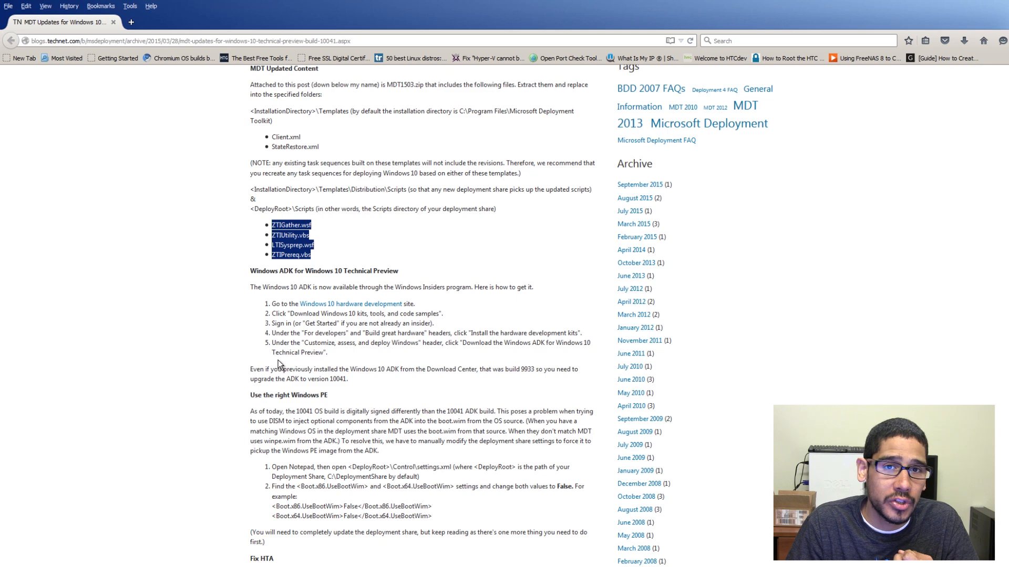
scroll(279, 361, "up", 6)
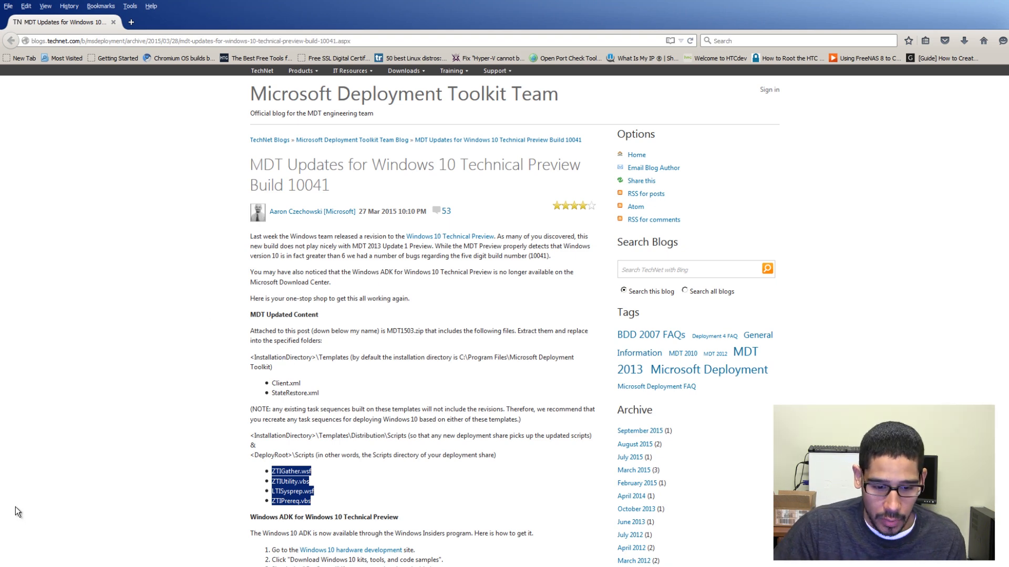
Step: Switch to the bj-mdt virtual machine in full screen and open C:\Program Files\Microsoft Deployment Toolkit\Templates in File Explorer
key("alt+Tab")
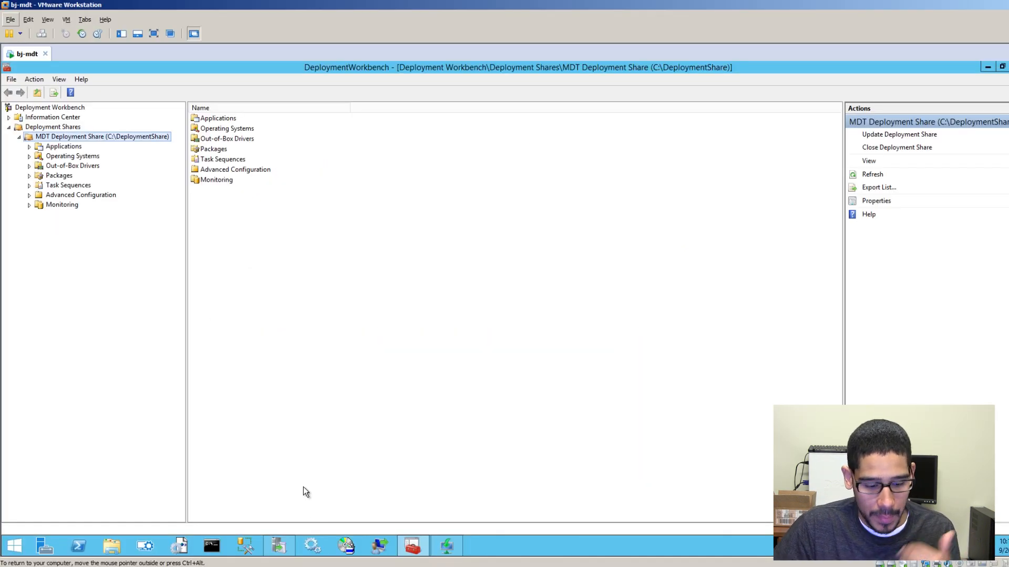
key("ctrl+alt+Return")
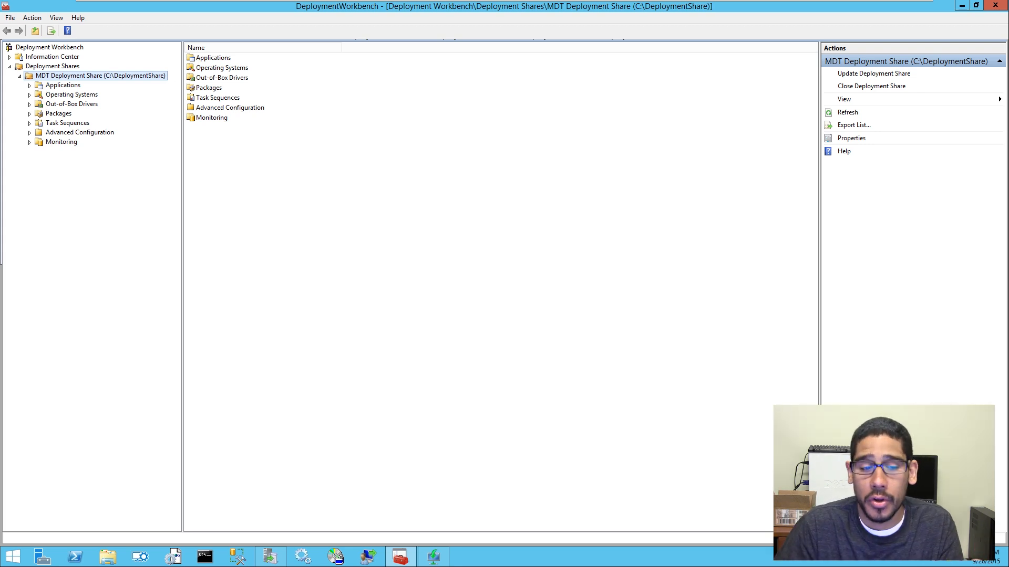
left_click(96, 563)
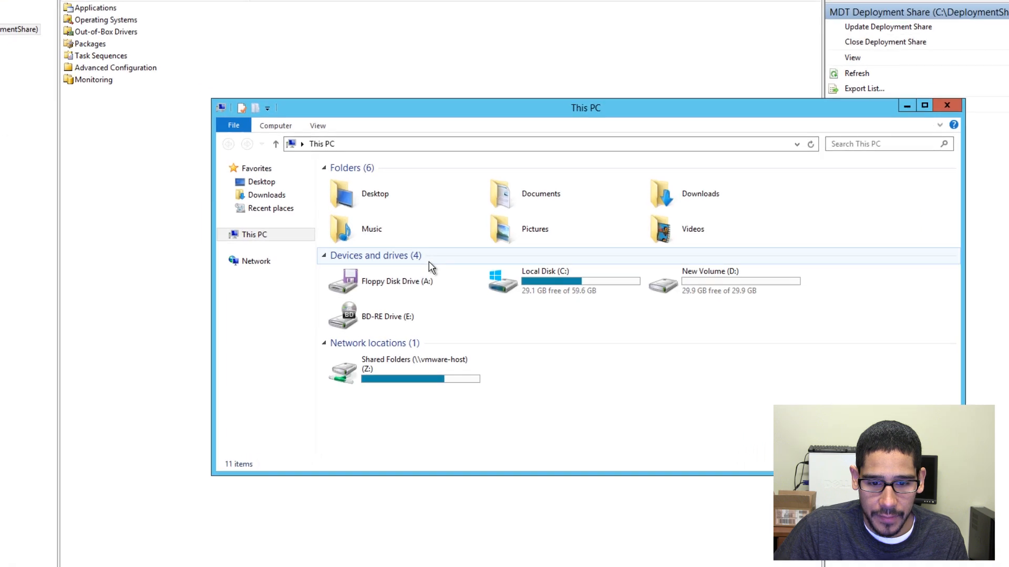
double_click(581, 283)
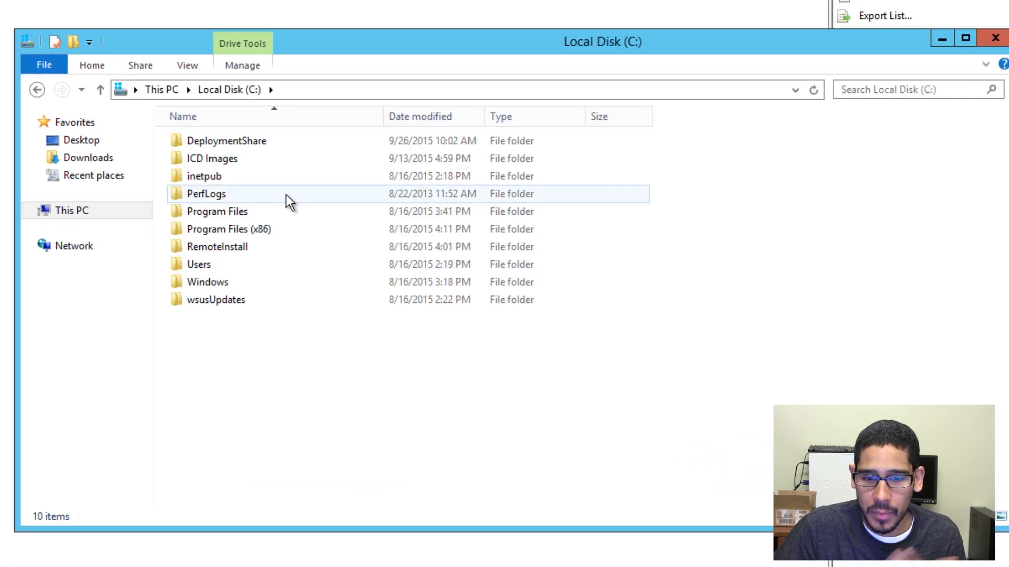
double_click(227, 213)
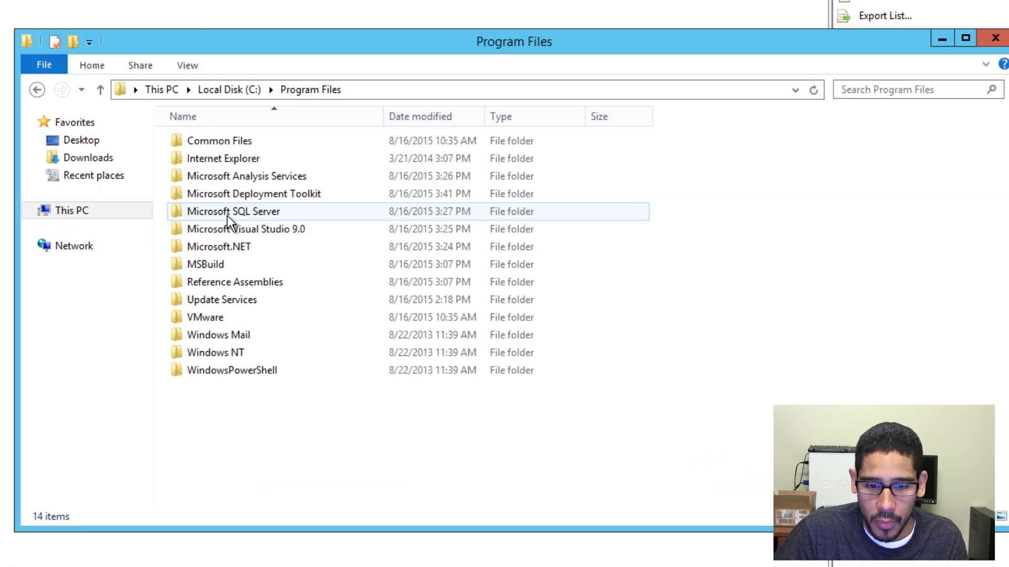
double_click(259, 193)
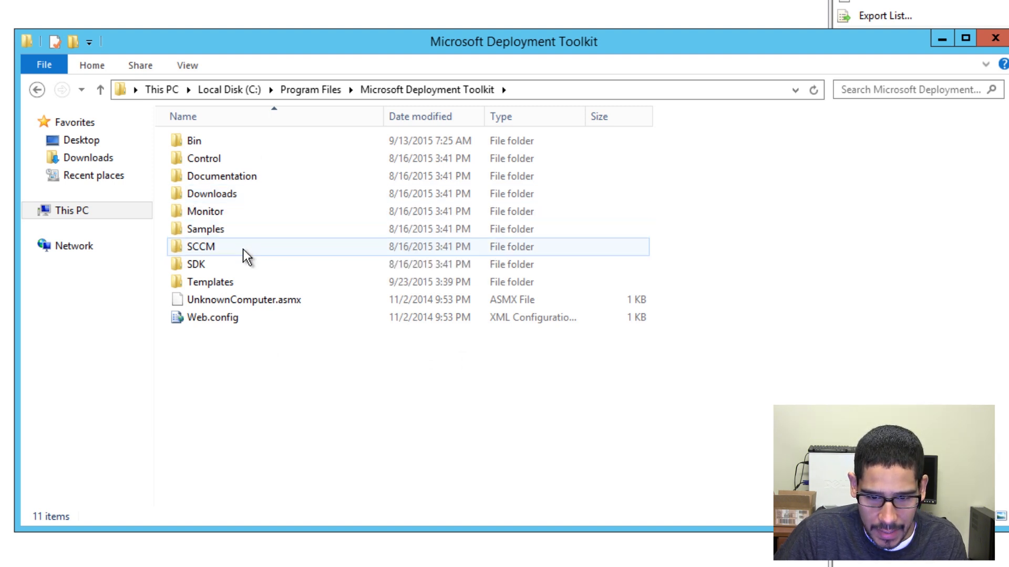
double_click(228, 281)
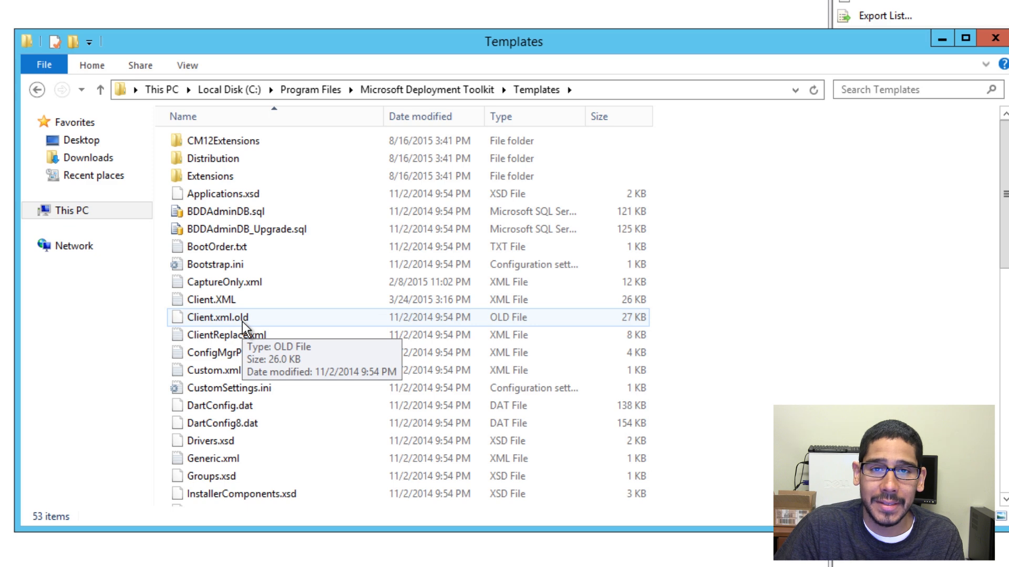
Step: Check the replaced StateRestore.xml and its StateRestore.xml.old backup in the Templates folder
scroll(254, 355, "down", 3)
scroll(253, 356, "down", 3)
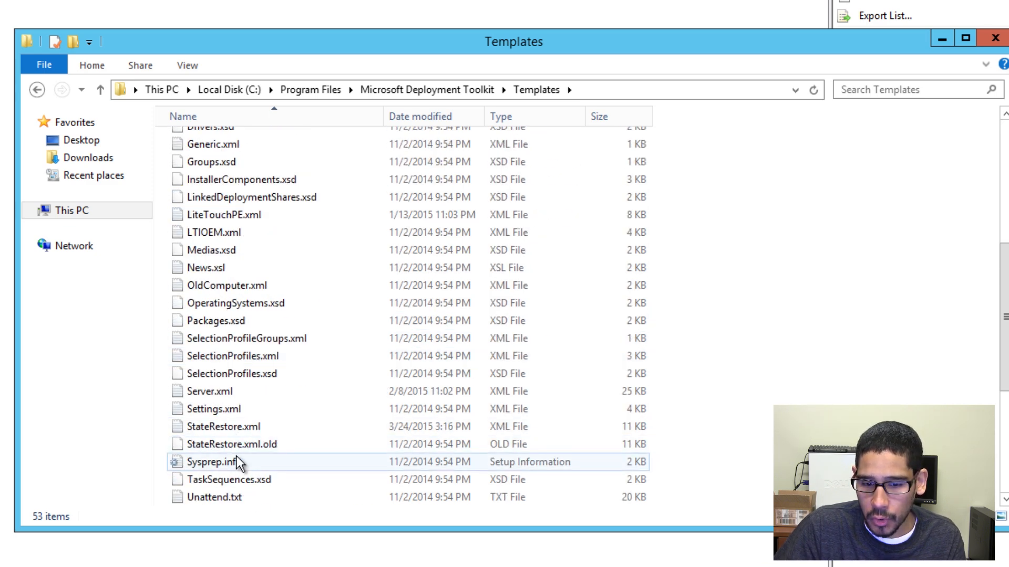
left_click(253, 446)
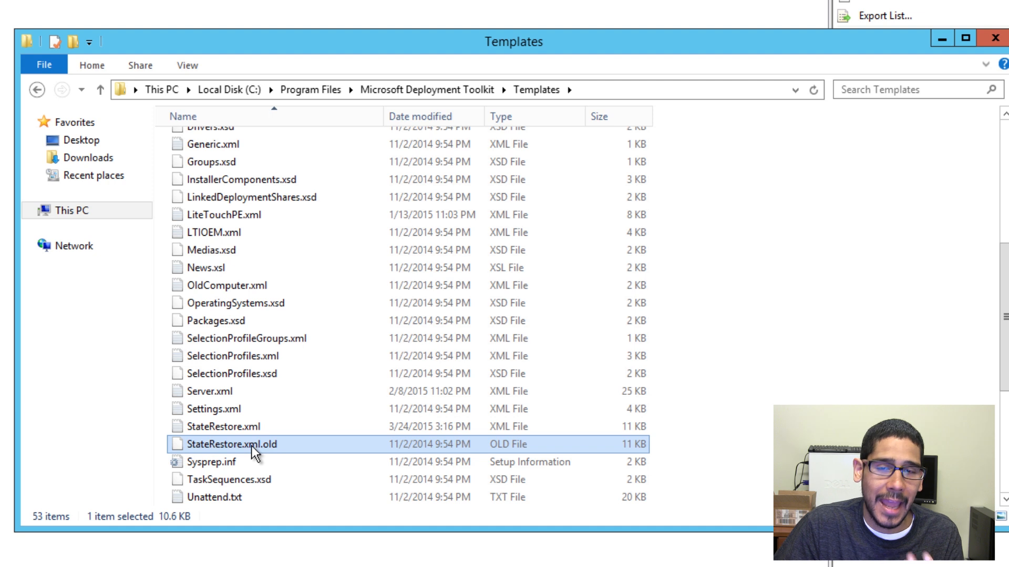
left_click(239, 428)
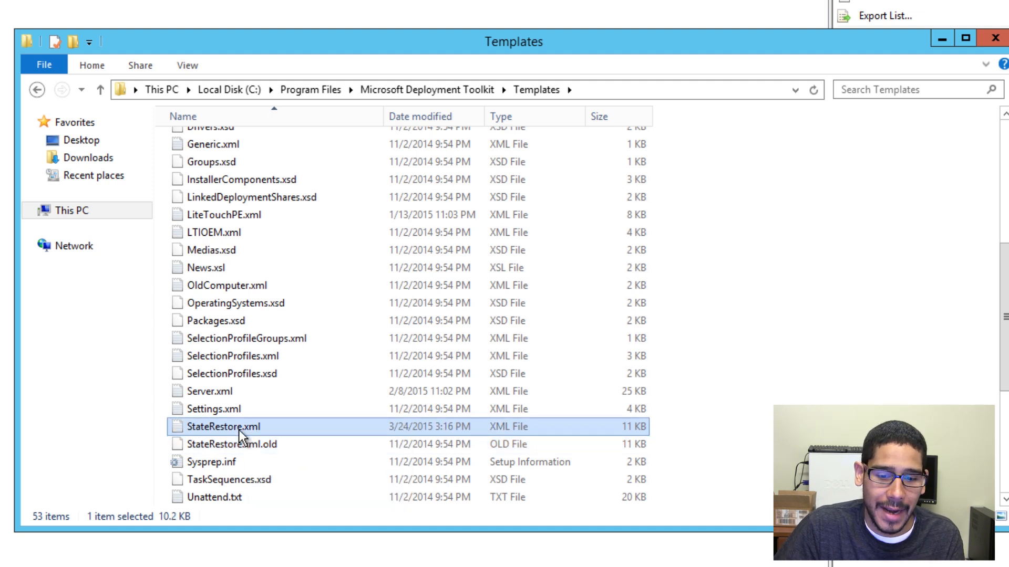
Step: Go from the toolkit's Templates folder into Distribution and open its Scripts folder
left_click(37, 90)
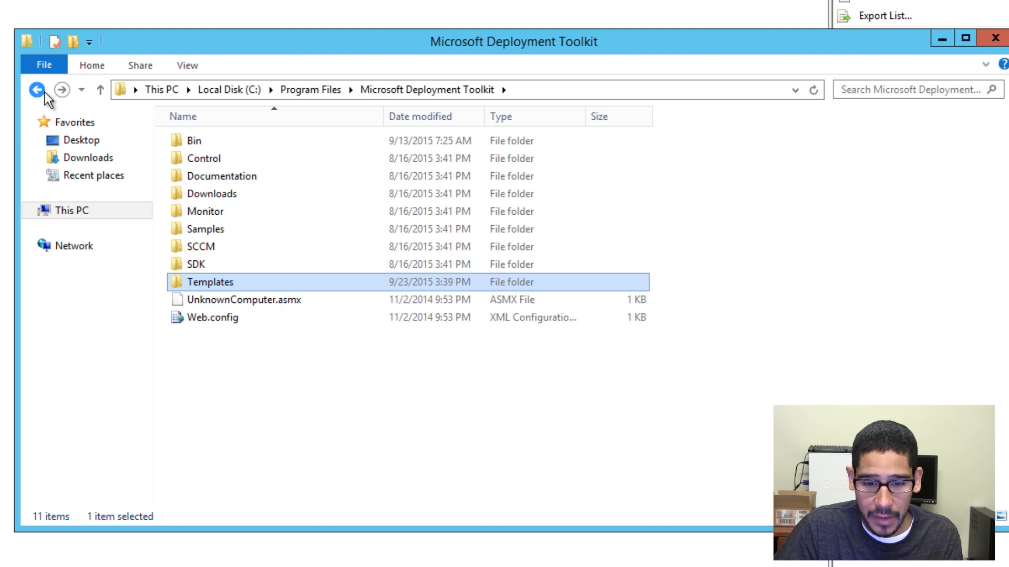
double_click(232, 284)
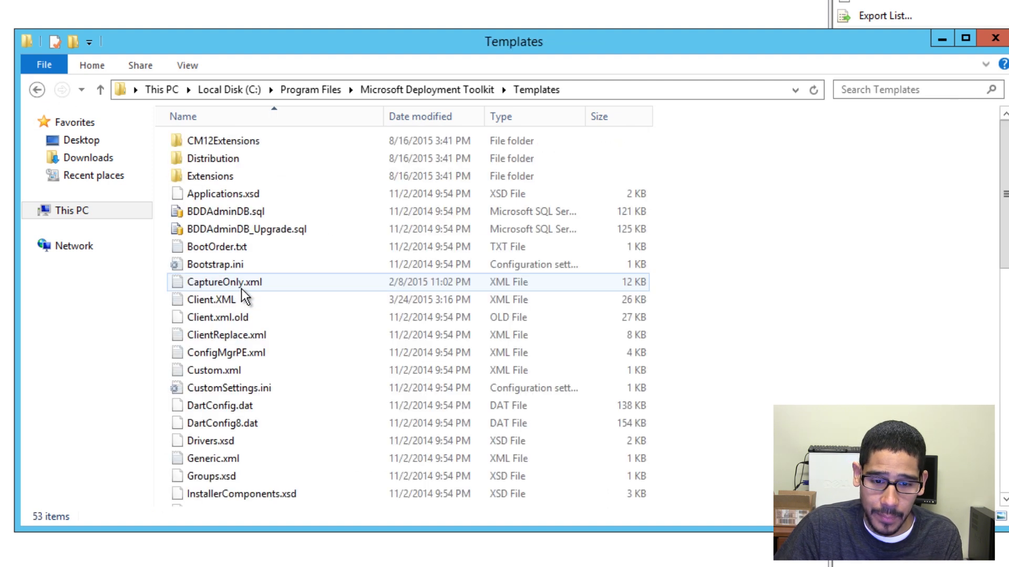
double_click(220, 162)
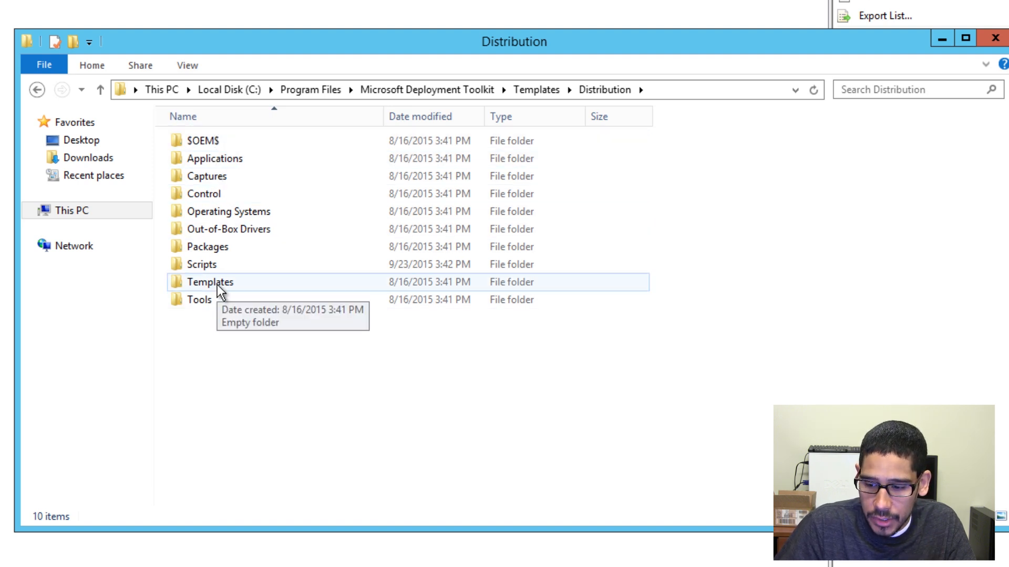
double_click(219, 268)
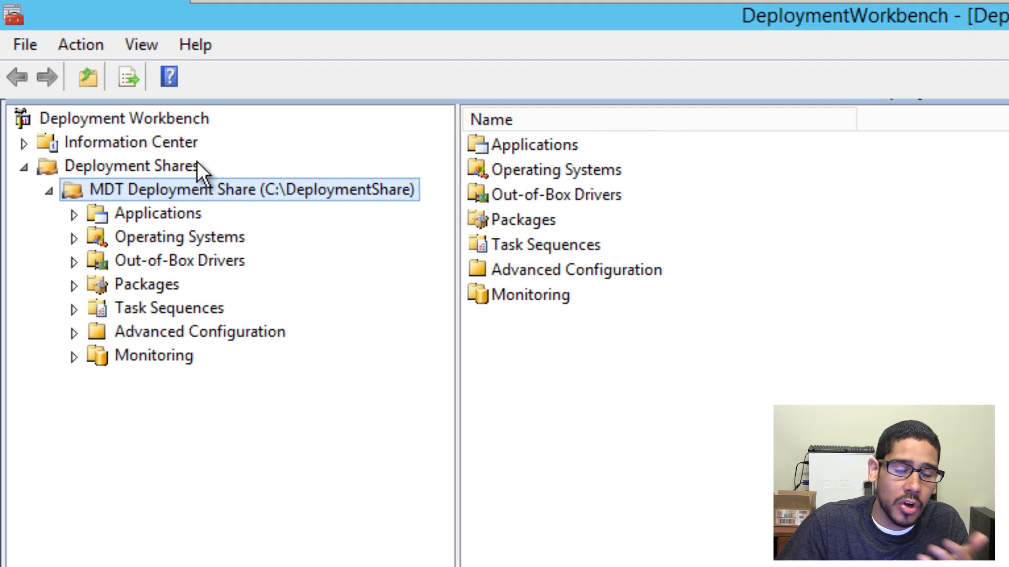
Step: View the Deployment Shares commands in Deployment Workbench, and show the Windows 10 Enterprise x64 folder under Operating Systems
right_click(162, 164)
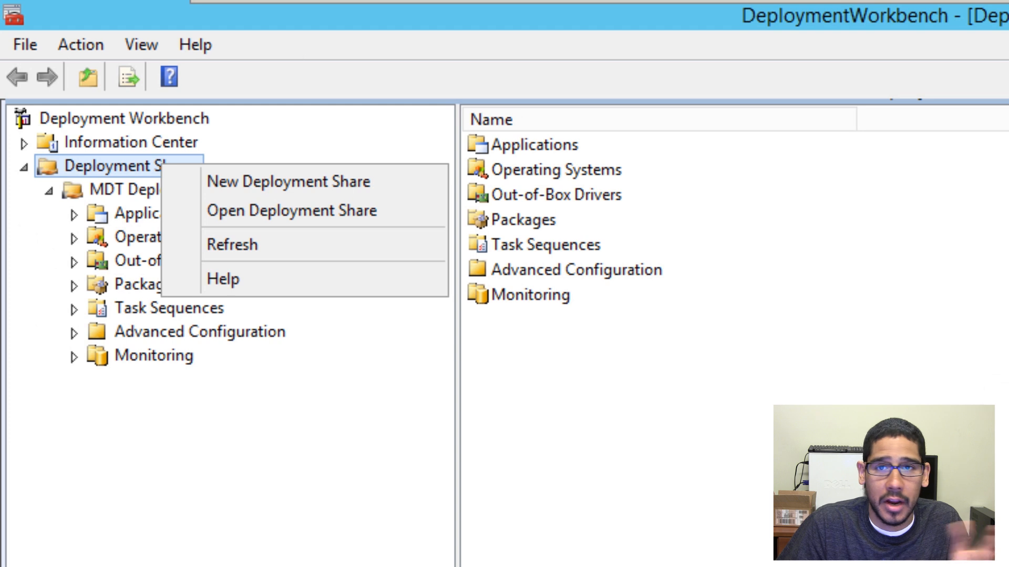
key("Escape")
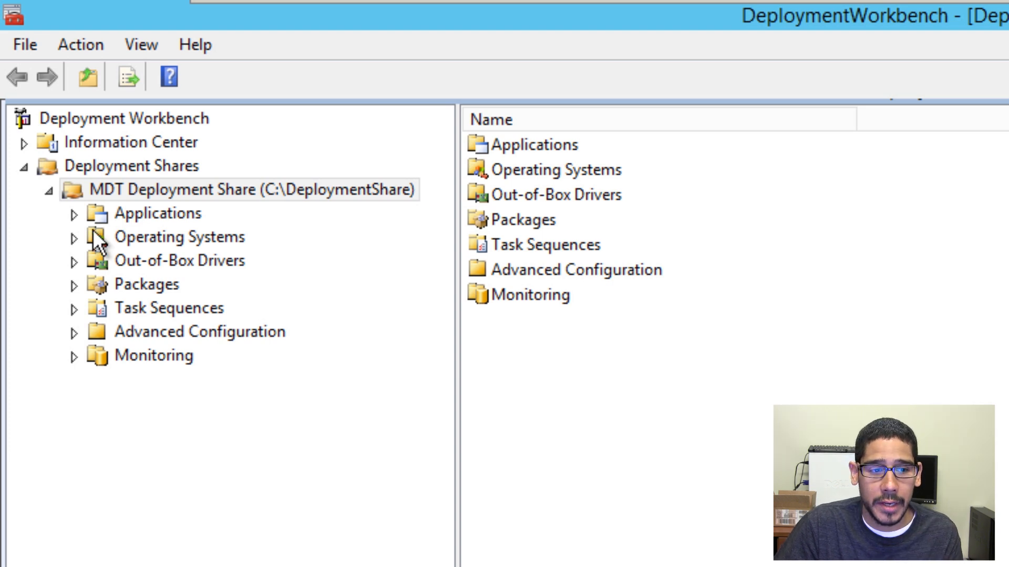
left_click(73, 238)
left_click(196, 237)
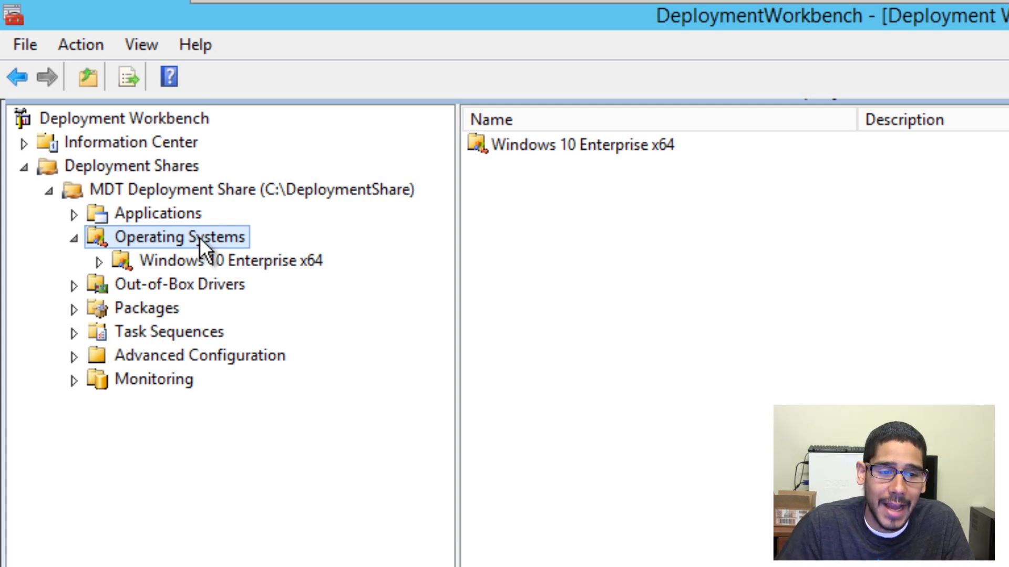
left_click(203, 249)
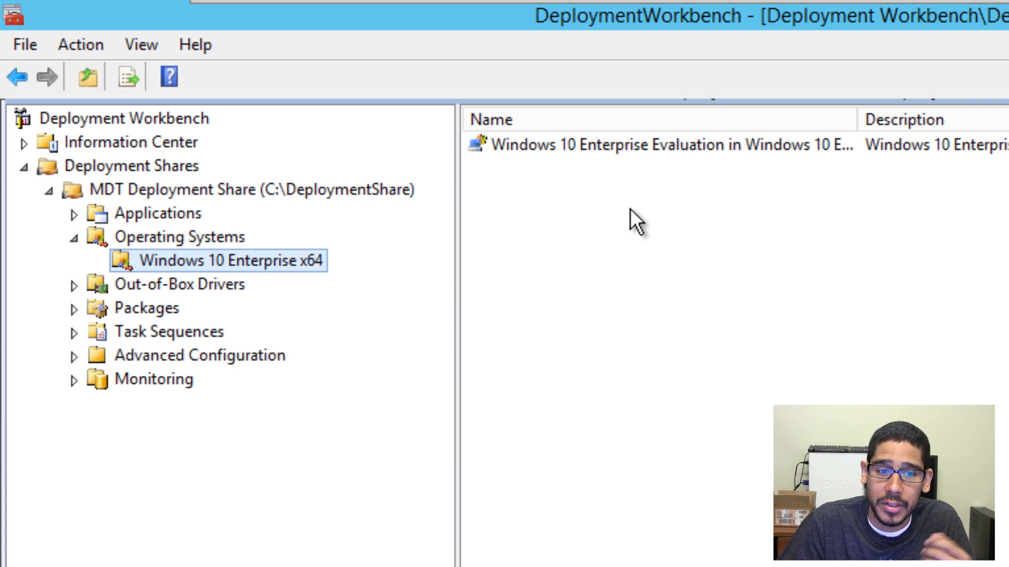
Step: Show the Microsoft folder under Applications and widen its ShortName and CommandLine columns
left_click(162, 213)
left_click(74, 215)
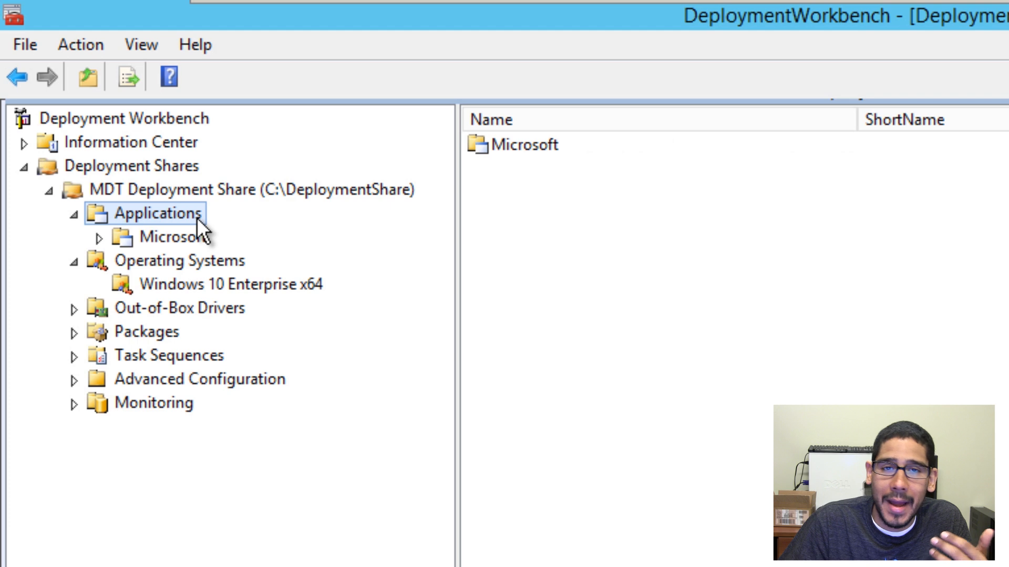
left_click(201, 237)
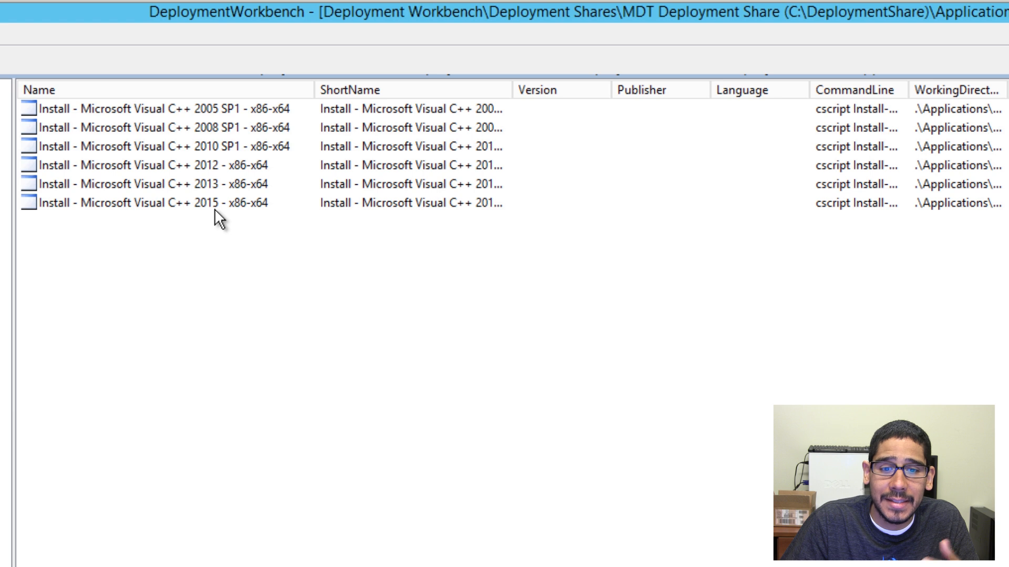
left_click_drag(512, 84, 583, 84)
left_click_drag(853, 87, 955, 96)
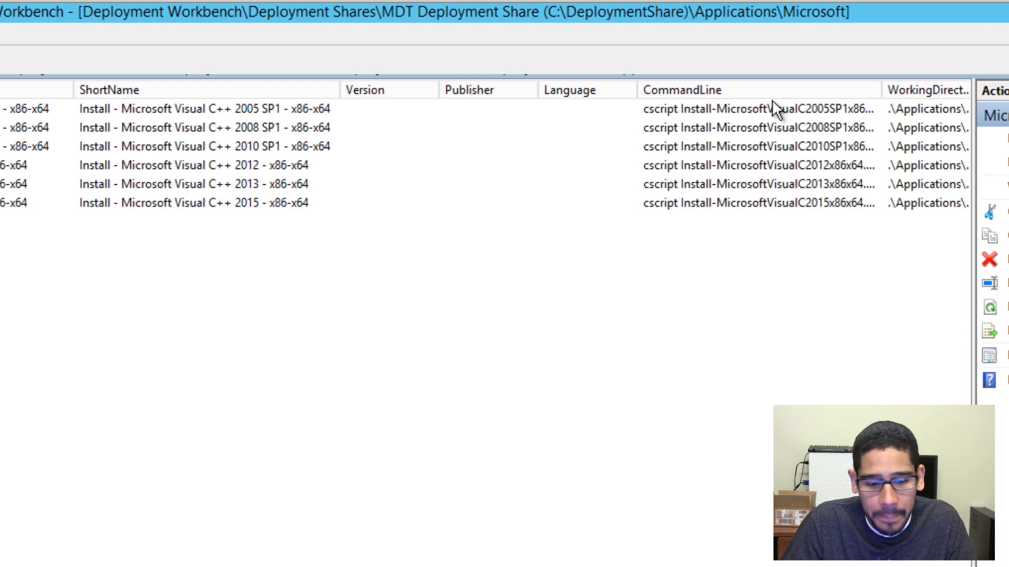
Step: Open the Microsoft Visual Apps folder on the Z: shared drive, inside _BTNHD\MDT 2013 and Windows 10
left_click(31, 565)
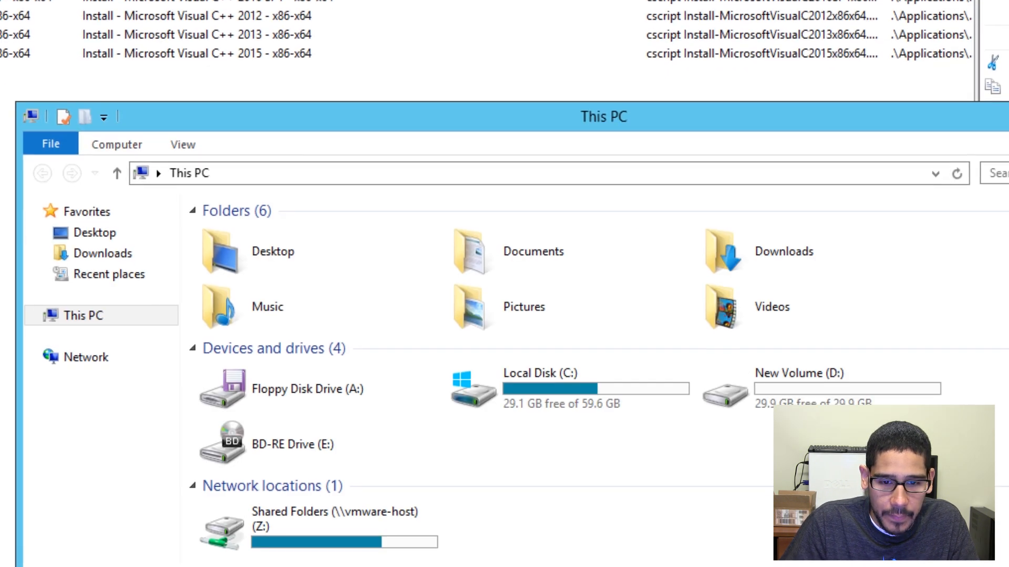
double_click(342, 450)
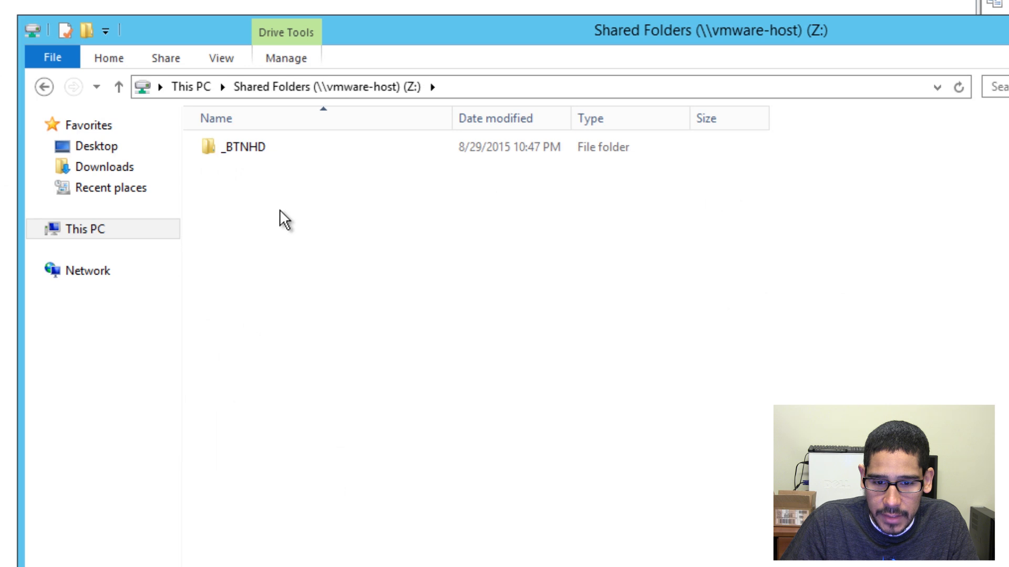
double_click(247, 141)
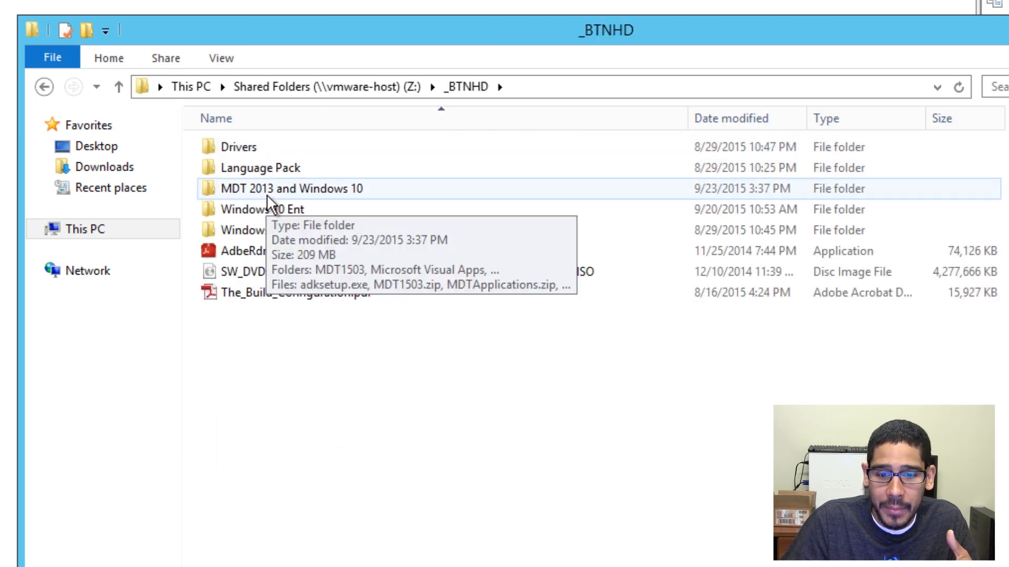
double_click(267, 194)
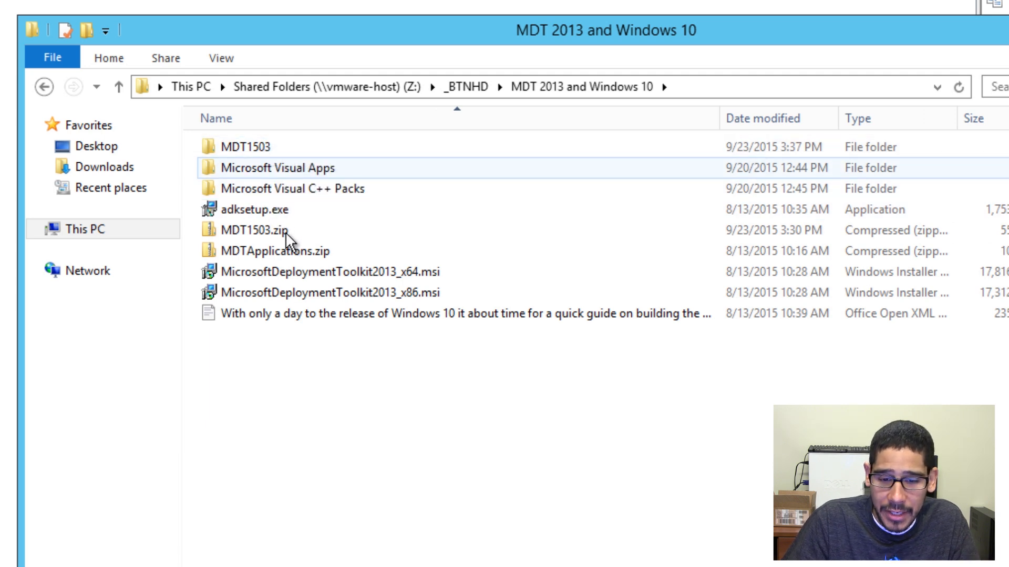
double_click(259, 169)
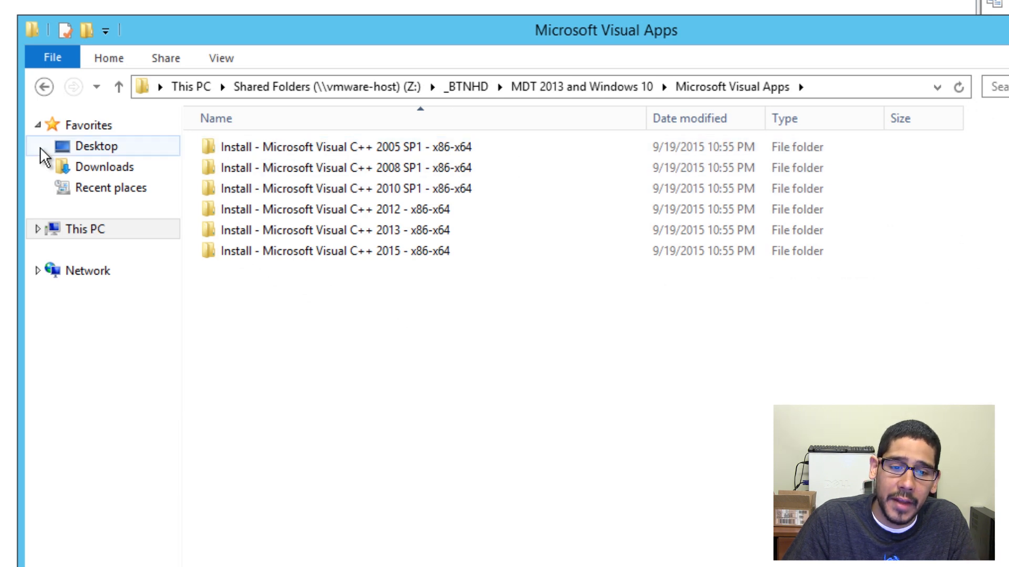
Step: Inspect the Visual C++ 2005 SP1 package folder and its Source subfolder, and return to the package folder
double_click(256, 147)
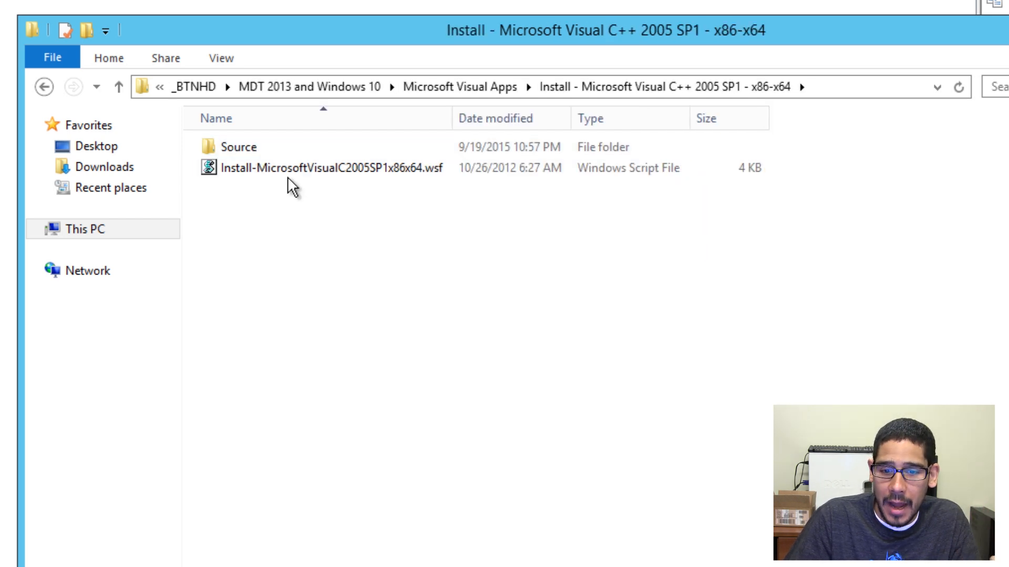
double_click(248, 152)
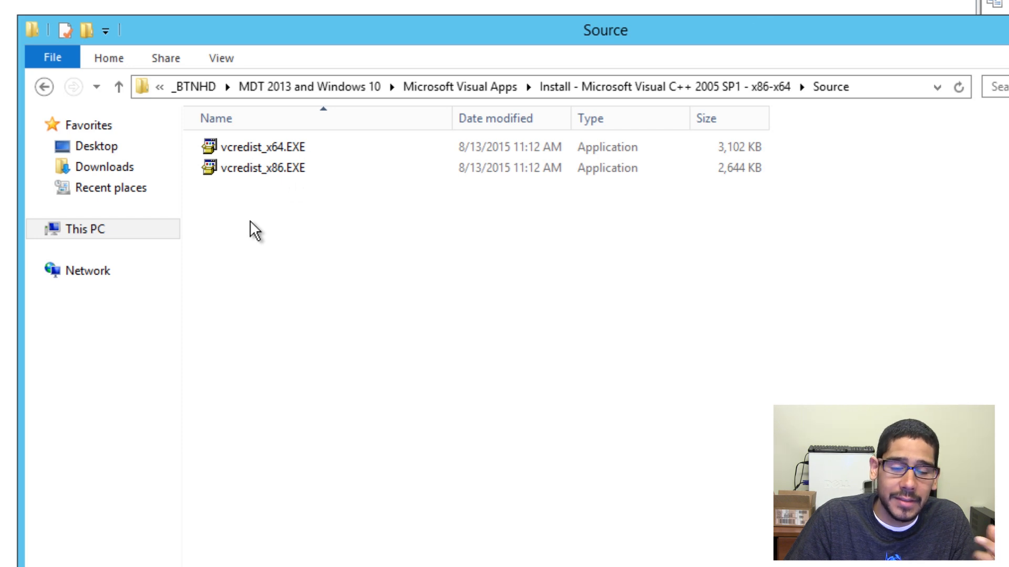
left_click(46, 87)
Step: Open Install-MicrosoftVisualC2005SP1x86x64.wsf for editing in Notepad and highlight the author's name on the version line
right_click(254, 169)
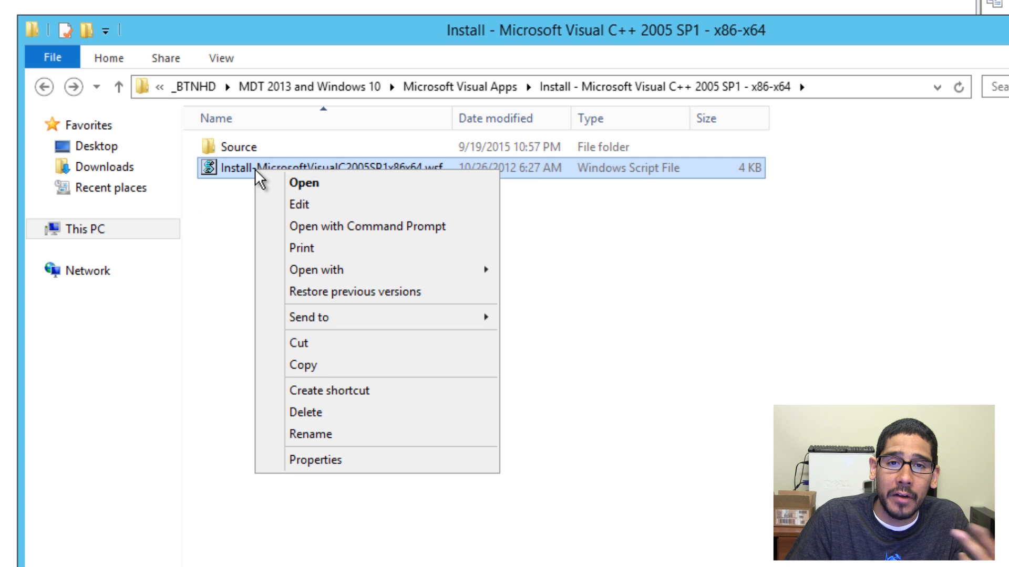
left_click(315, 205)
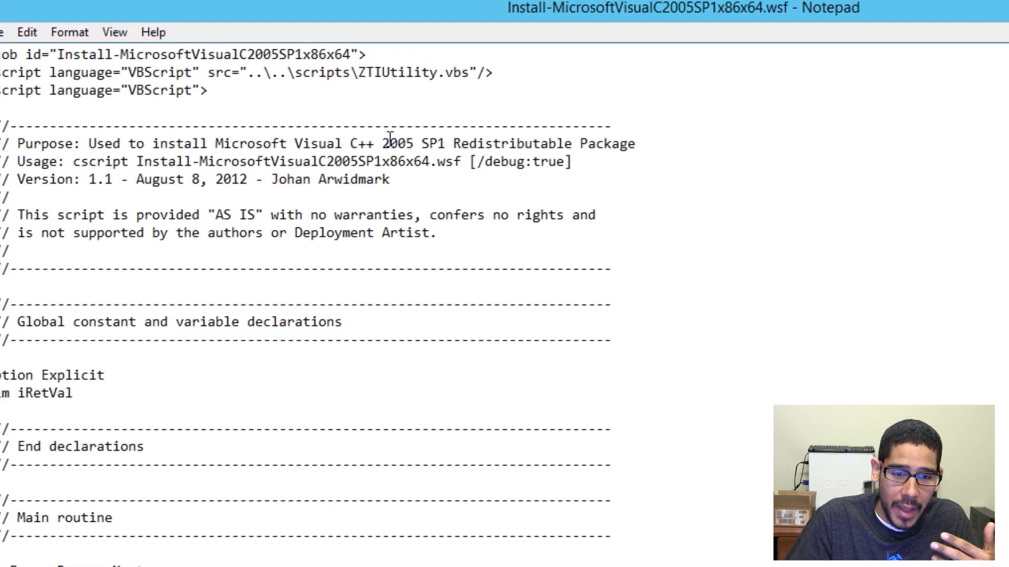
left_click_drag(410, 191, 272, 179)
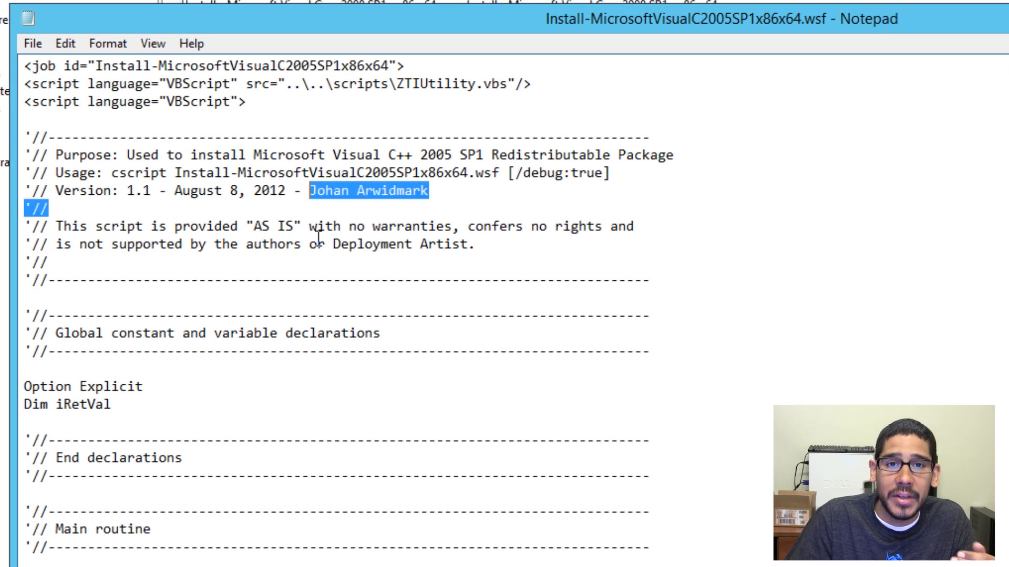
Step: Review the ZTIProcess function with its vcredist setup files and /Q argument in the Visual C++ 2005 SP1 script, and close the script
left_click(525, 204)
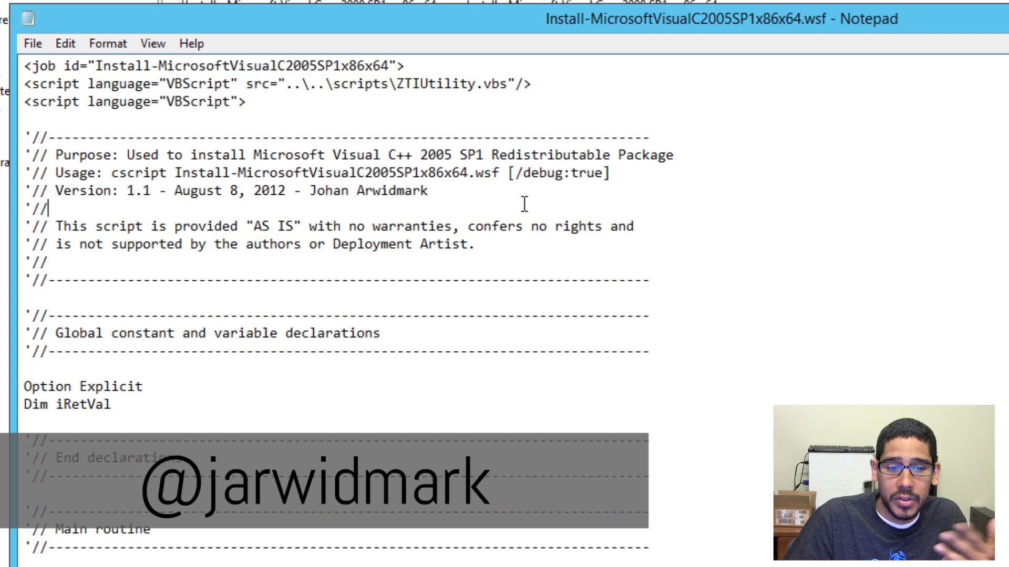
left_click(479, 331)
scroll(479, 328, "down", 4)
scroll(479, 330, "down", 8)
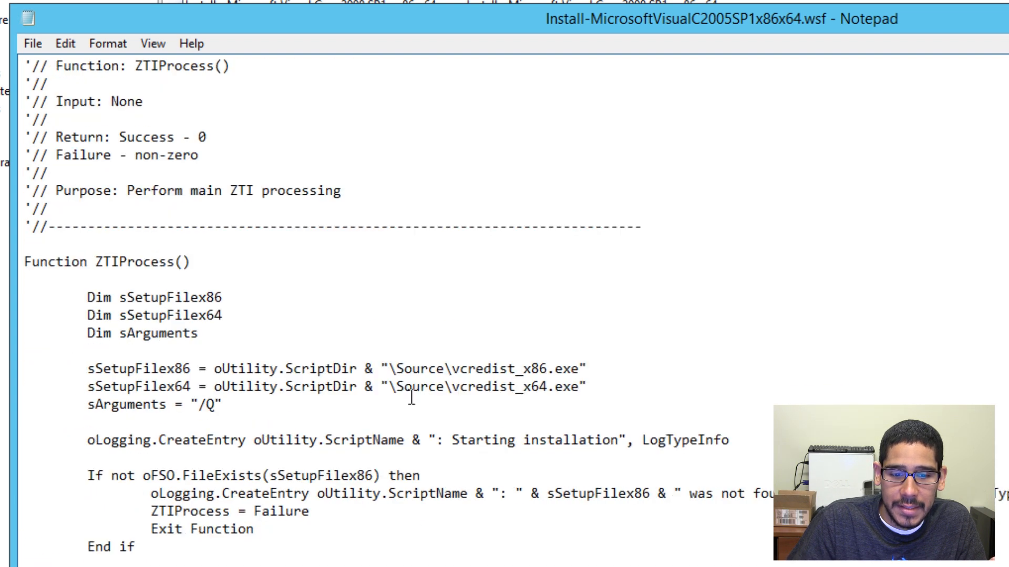
left_click_drag(551, 19, 619, 63)
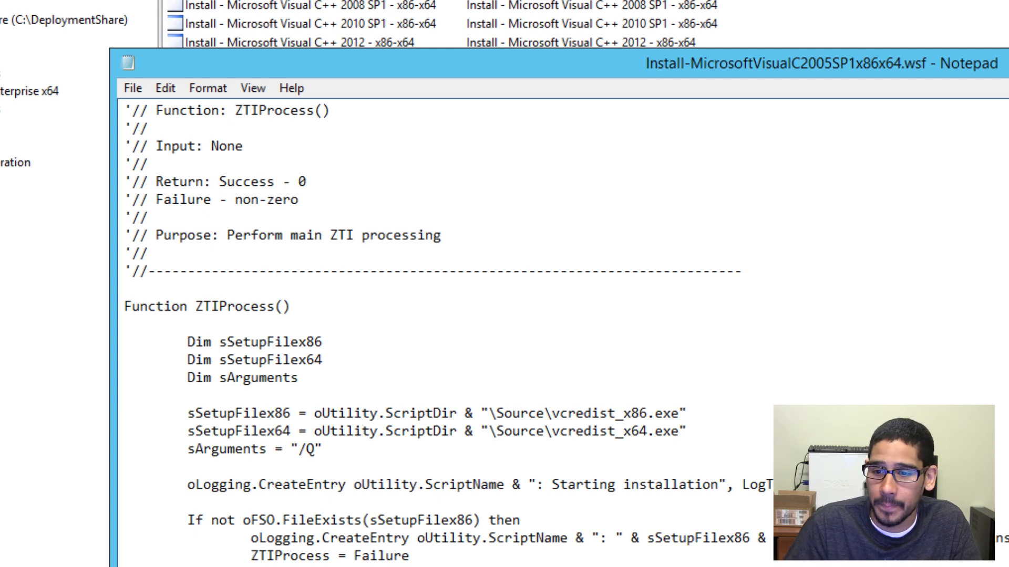
key("alt+F4")
left_click(143, 247)
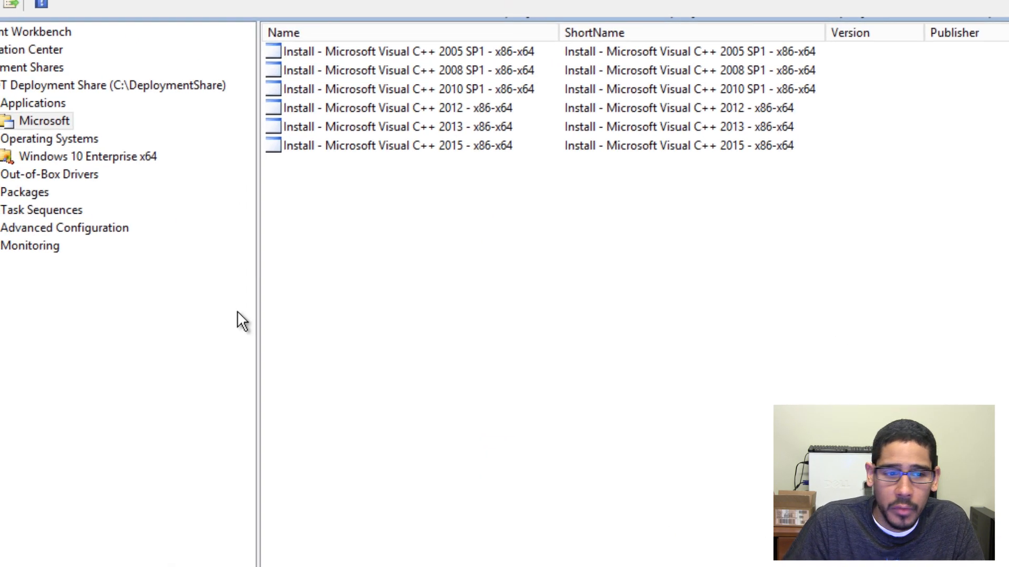
Step: Start adding an application with source files to the Microsoft applications folder, using dfadf as the application name
right_click(123, 179)
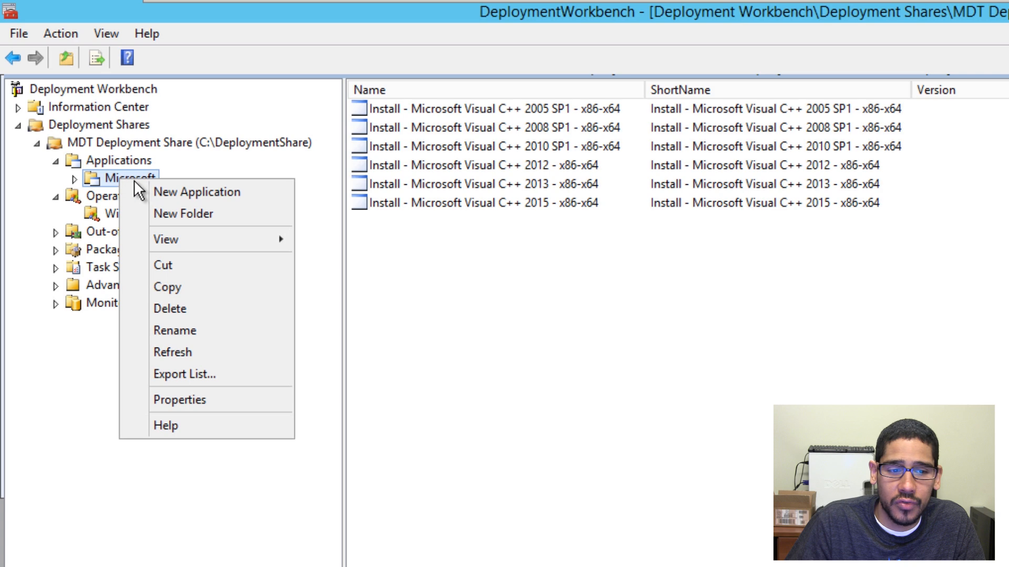
left_click(178, 192)
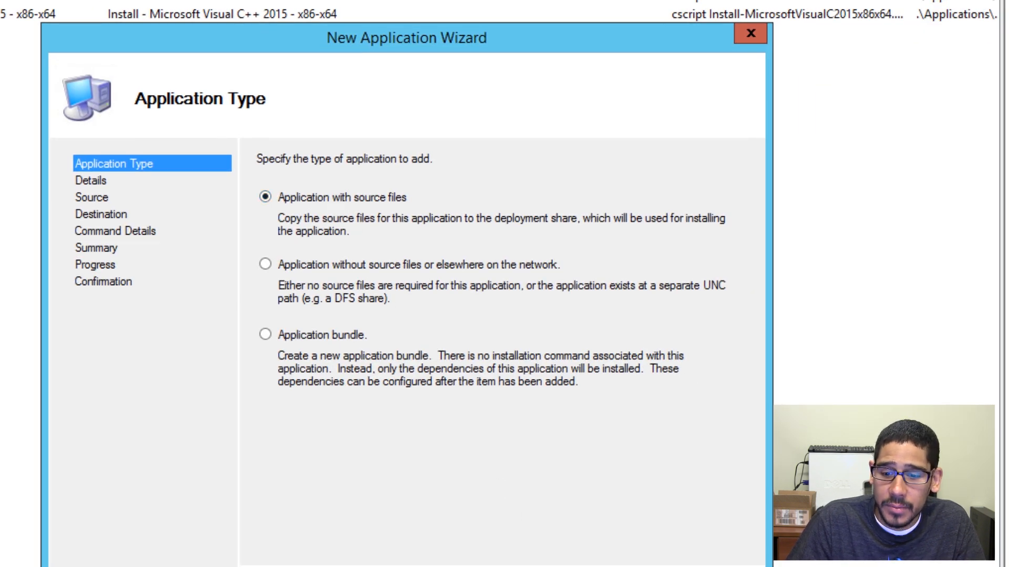
key("Return")
left_click(326, 270)
type("dfadf")
key("Return")
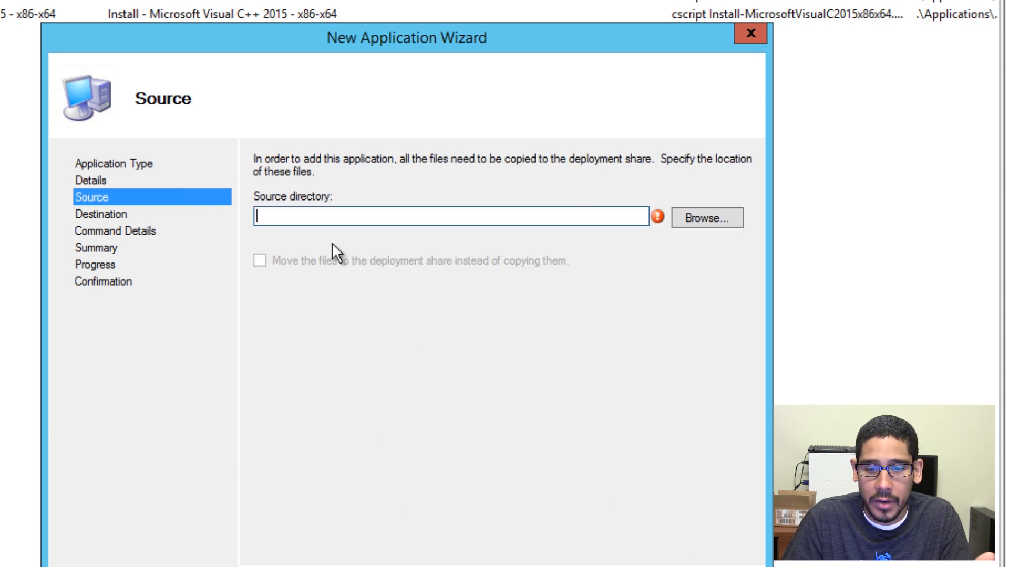
Step: Set the application's source directory to Install - Microsoft Visual C++ 2005 SP1 - x86-x64 in Microsoft Visual Apps on the Z: shared drive
left_click(694, 219)
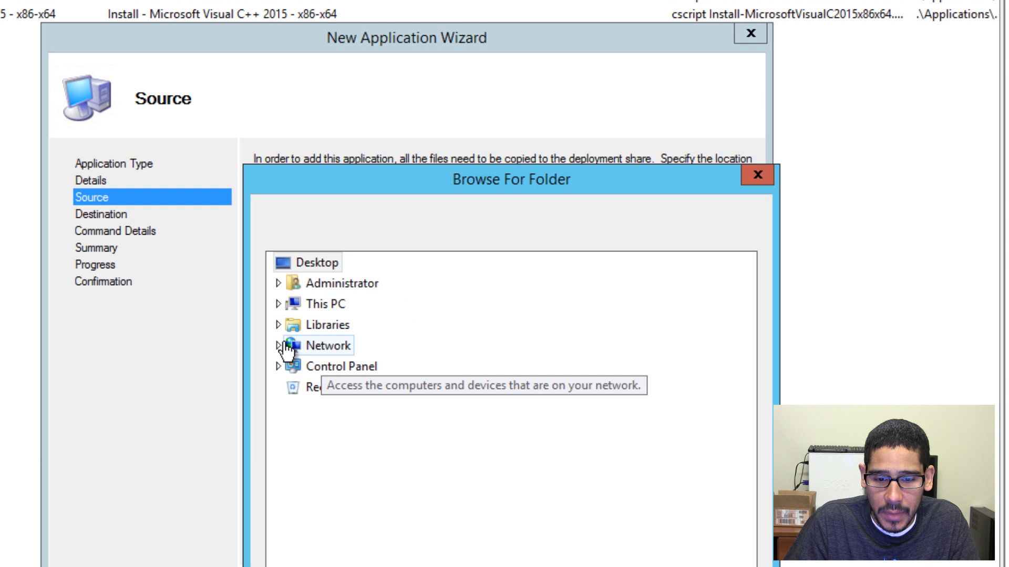
left_click(278, 303)
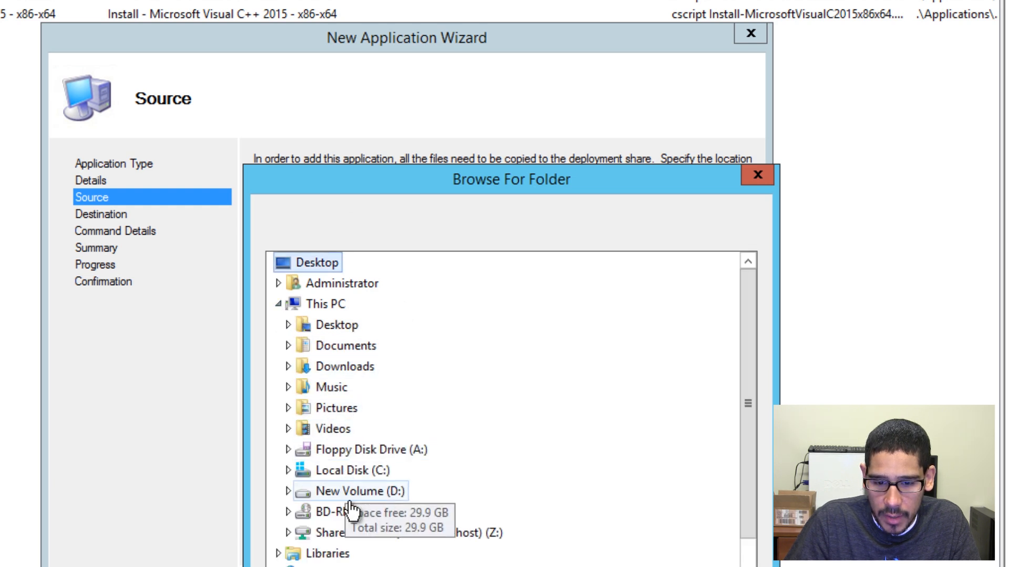
left_click(373, 534)
scroll(377, 454, "down", 2)
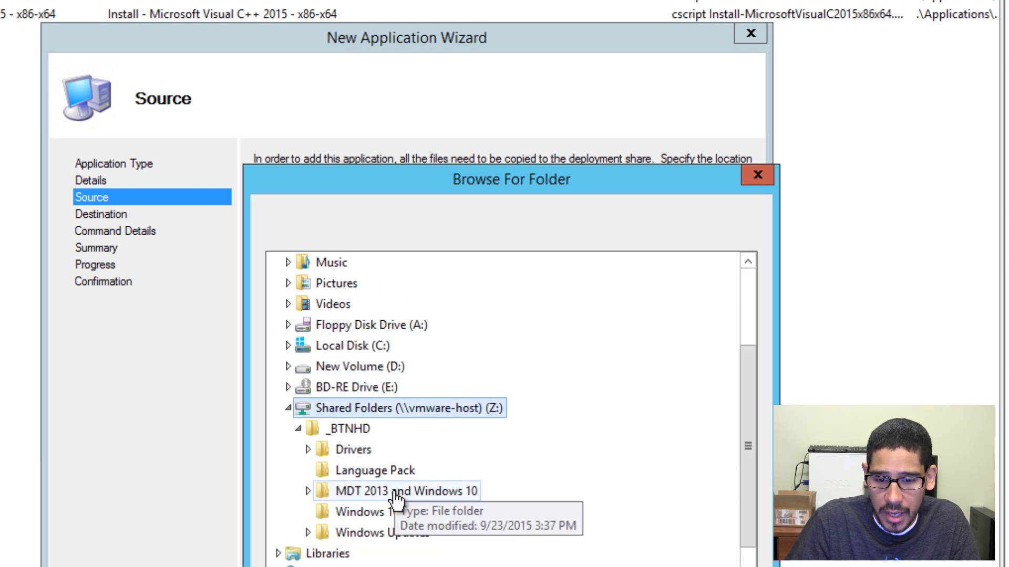
left_click(395, 494)
scroll(499, 444, "down", 1)
left_click(397, 471)
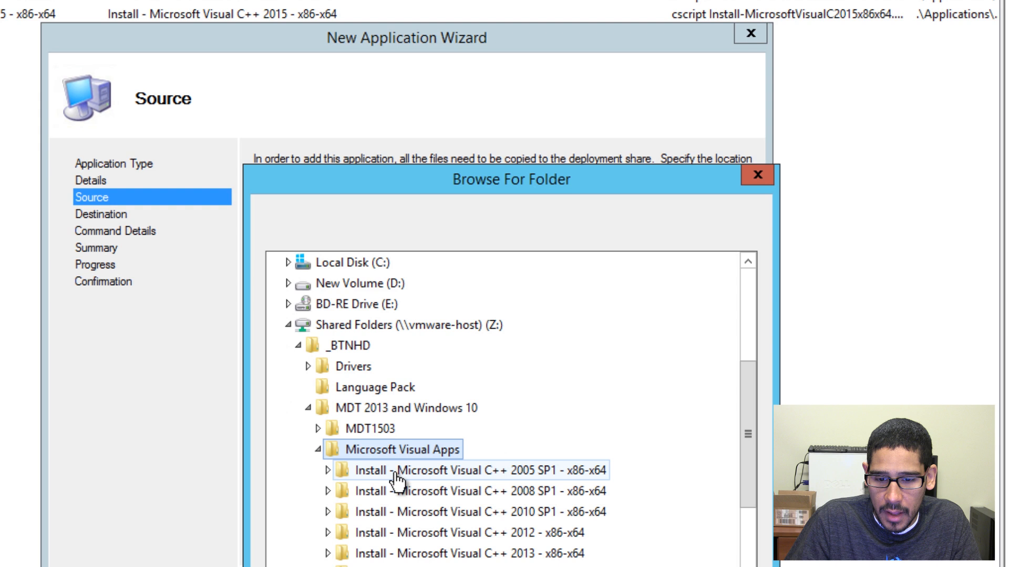
left_click(442, 471)
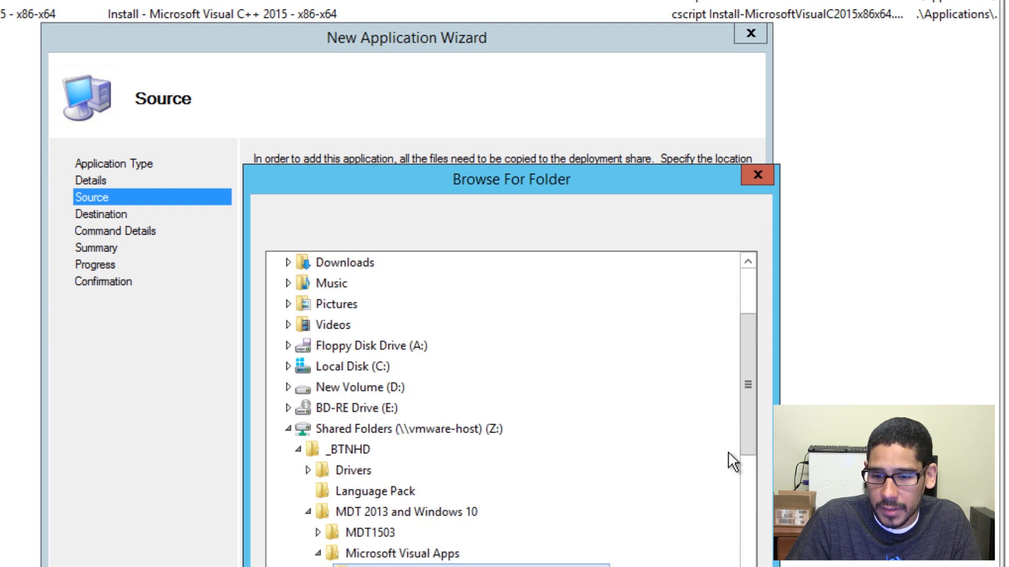
left_click_drag(746, 425, 755, 484)
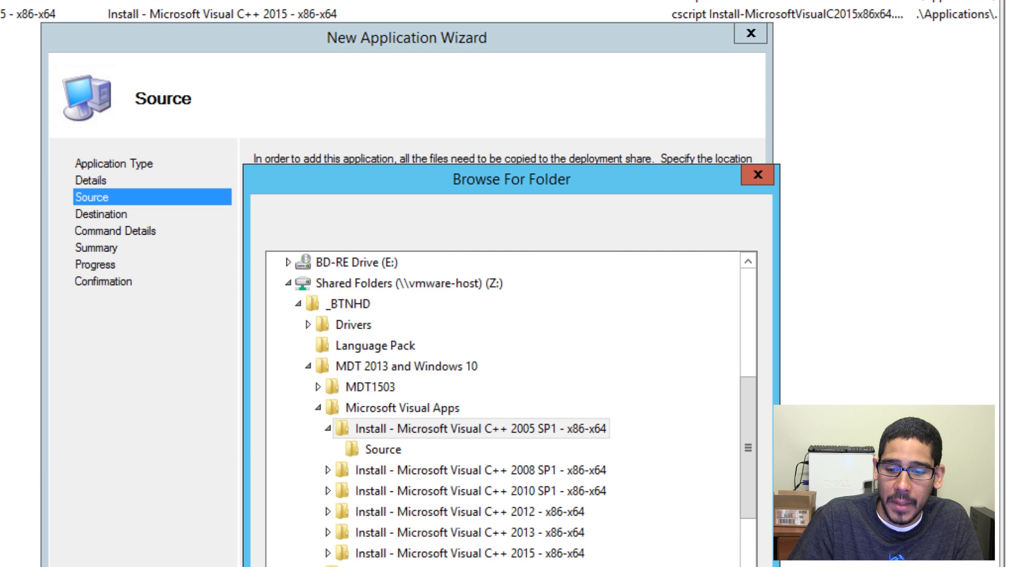
left_click(562, 566)
left_click(625, 566)
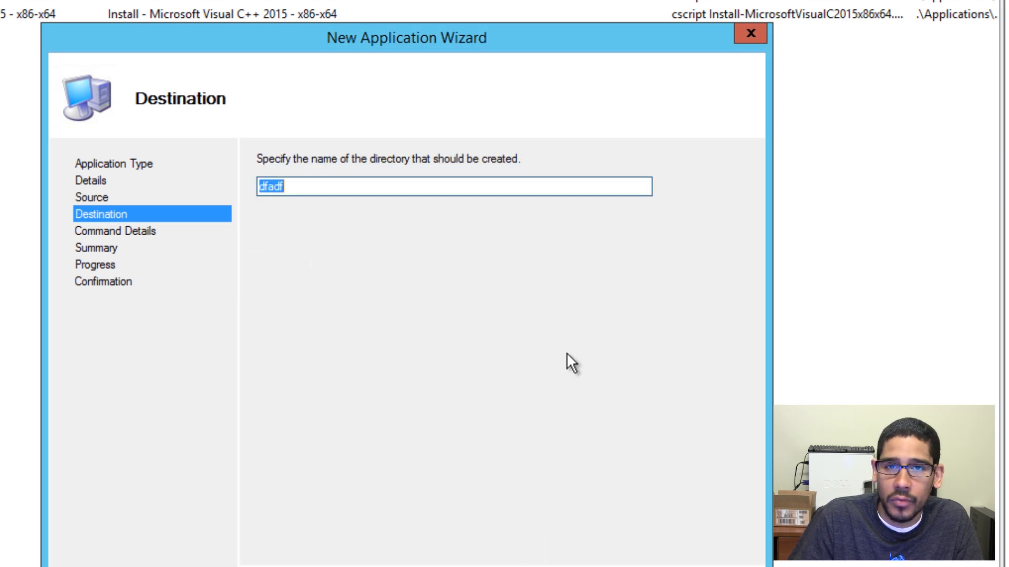
Step: Accept the destination directory name, enter dfadf as the command line, and cancel the new application at the summary
left_click(625, 566)
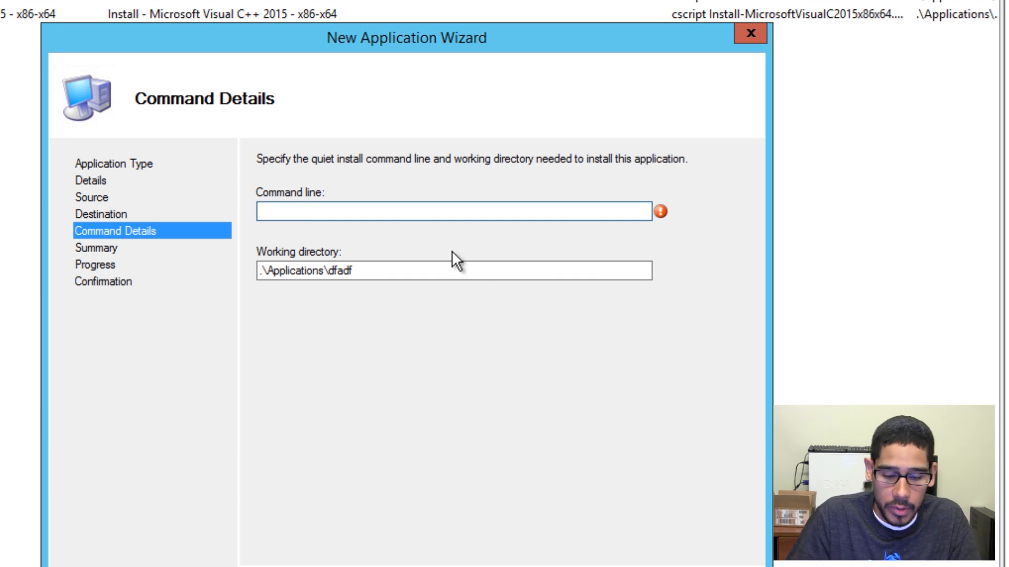
type("dfadf")
key("Return")
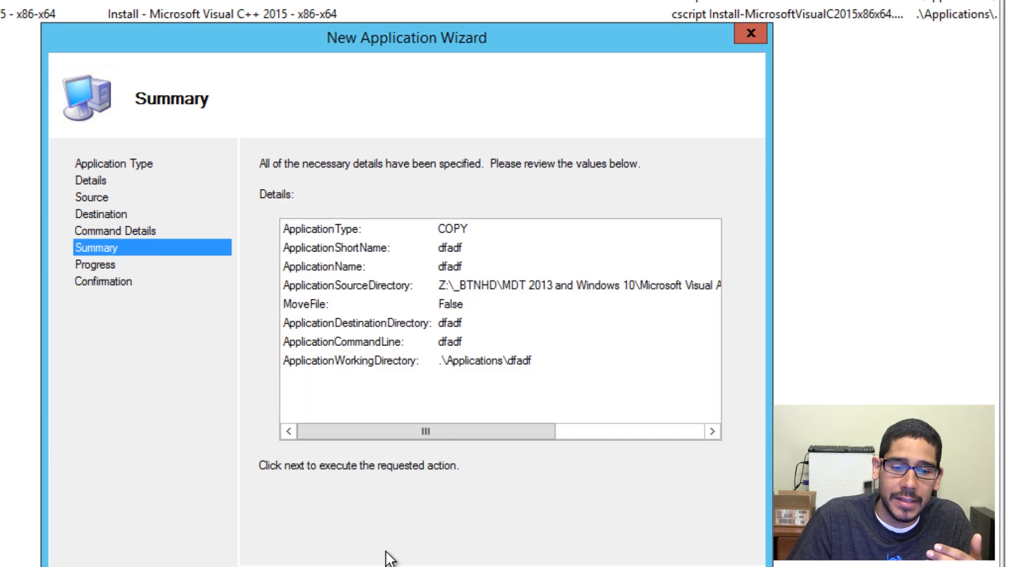
key("Escape")
left_click(372, 408)
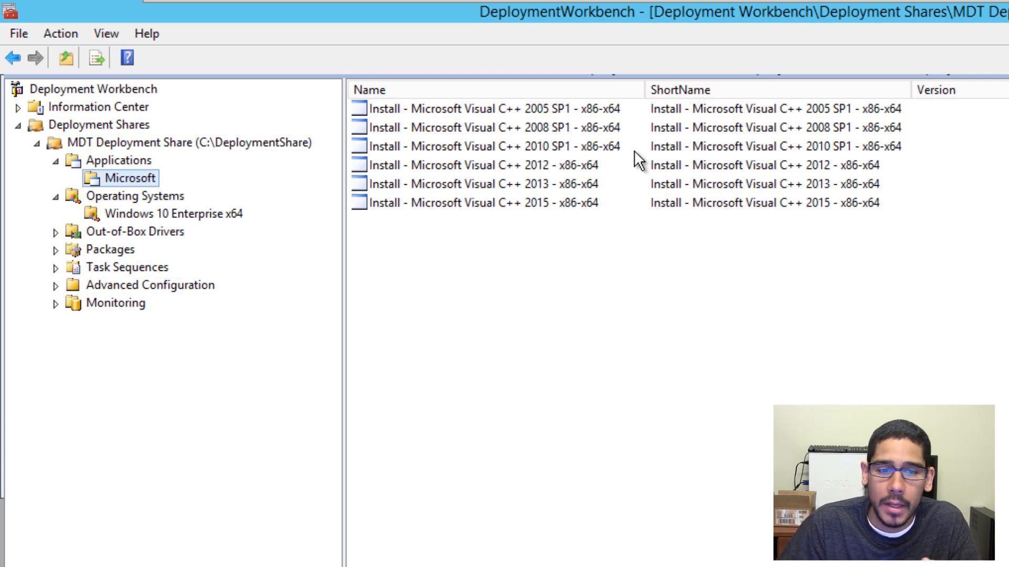
Step: Show the Windows 10 x64 TS folder under Task Sequences and select the Windows 10 Enterprise x64 Reference TS
left_click(130, 268)
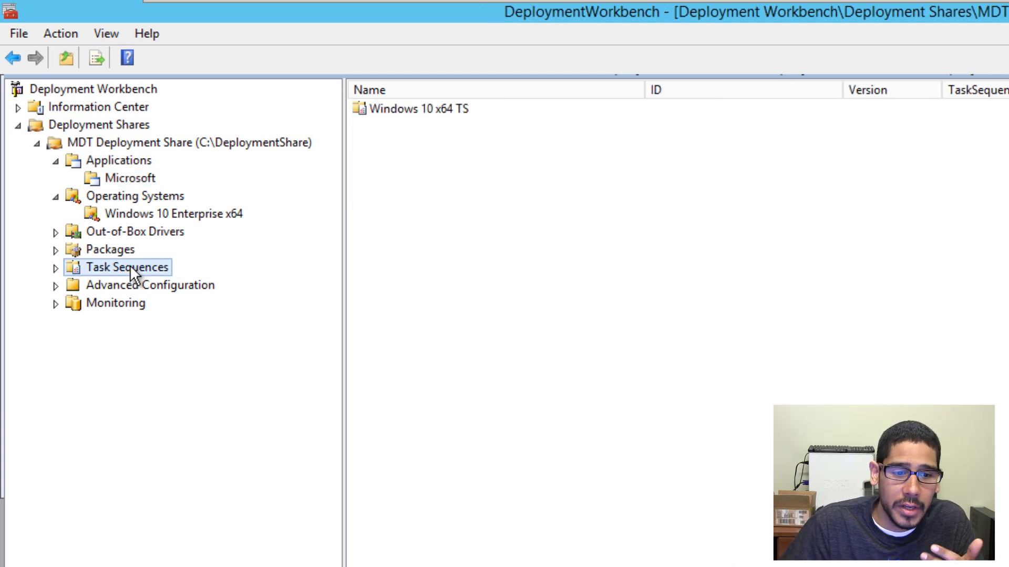
left_click(56, 269)
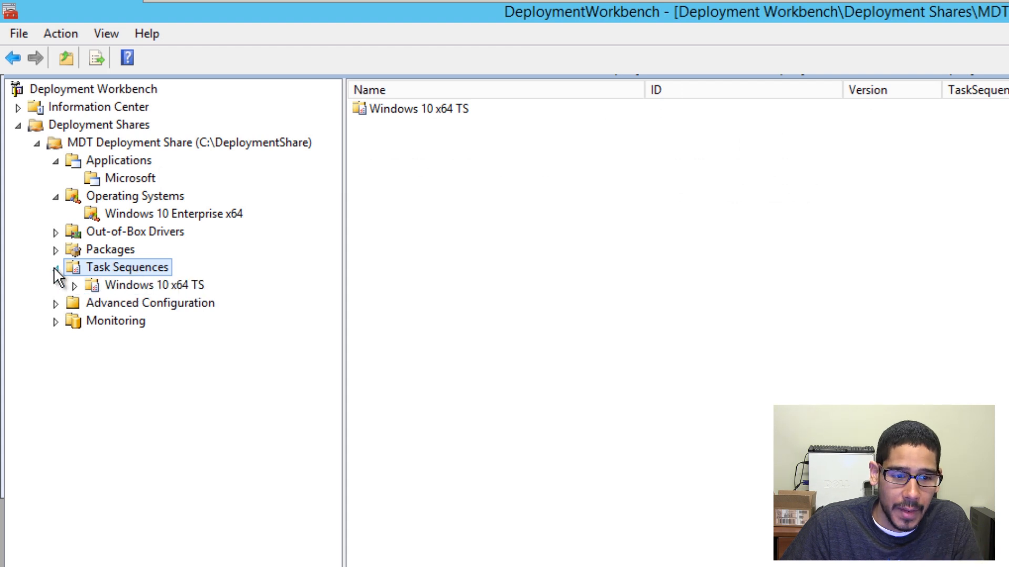
left_click(156, 288)
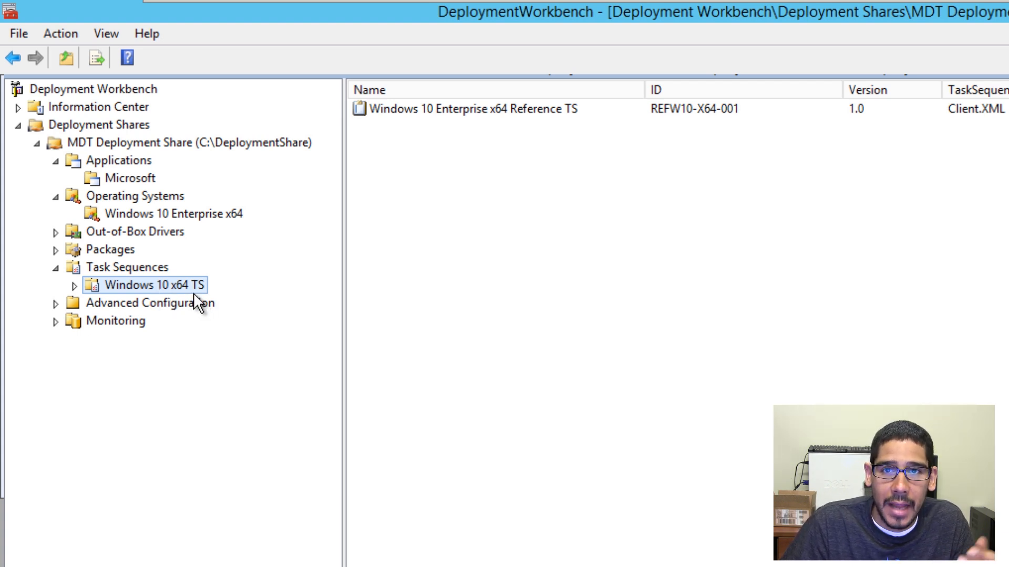
left_click(418, 112)
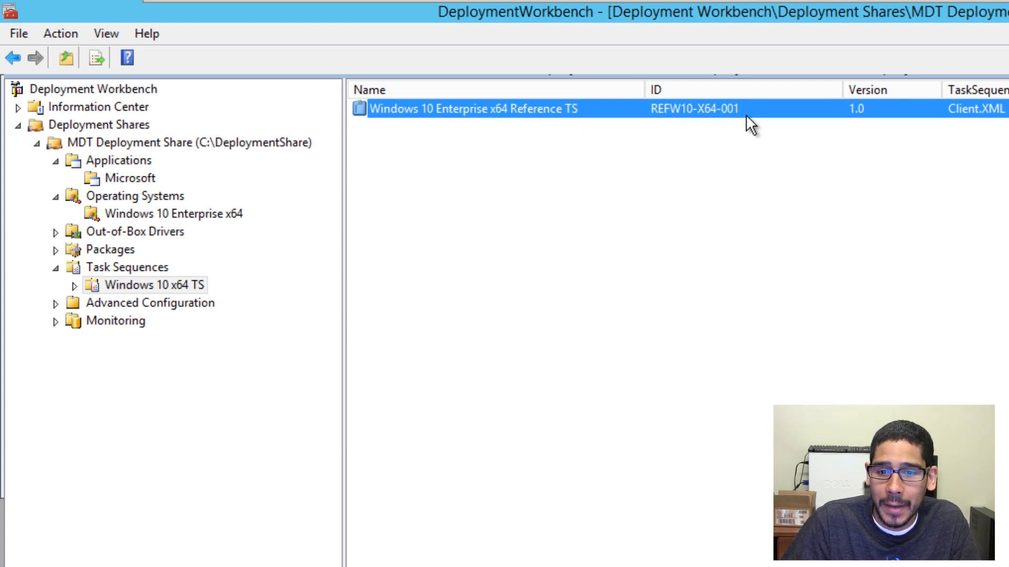
Step: Start a new task sequence in the Windows 10 x64 TS folder with ID dfadf and name fadfadf
right_click(153, 286)
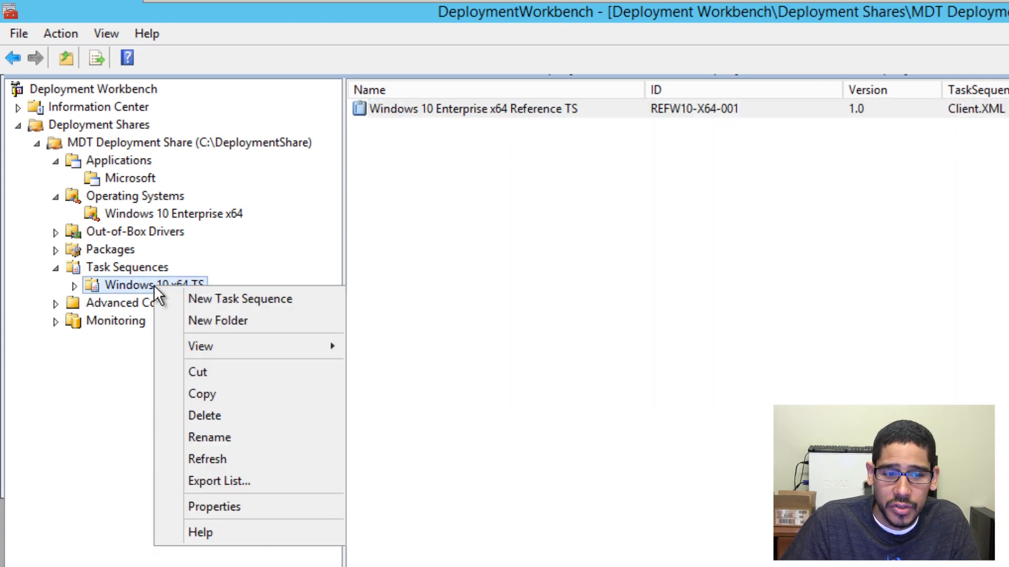
left_click(200, 299)
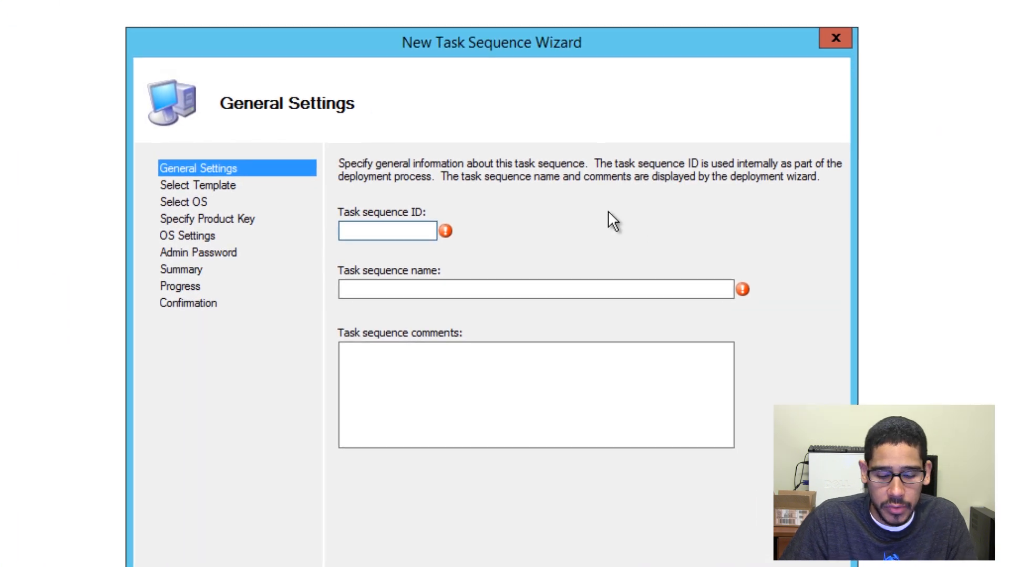
type("dfadf")
left_click(550, 338)
type("fadfadf")
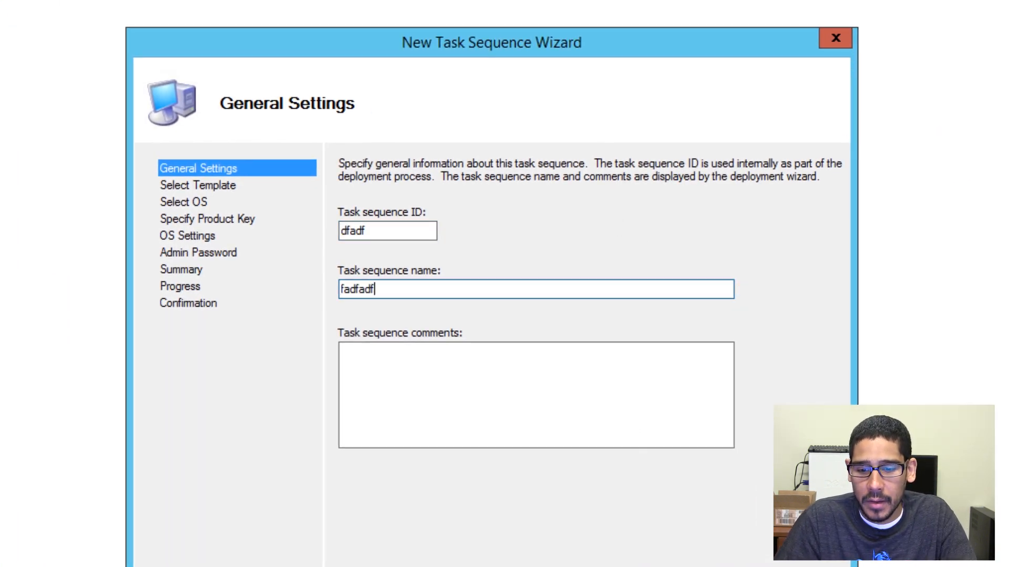
key("Return")
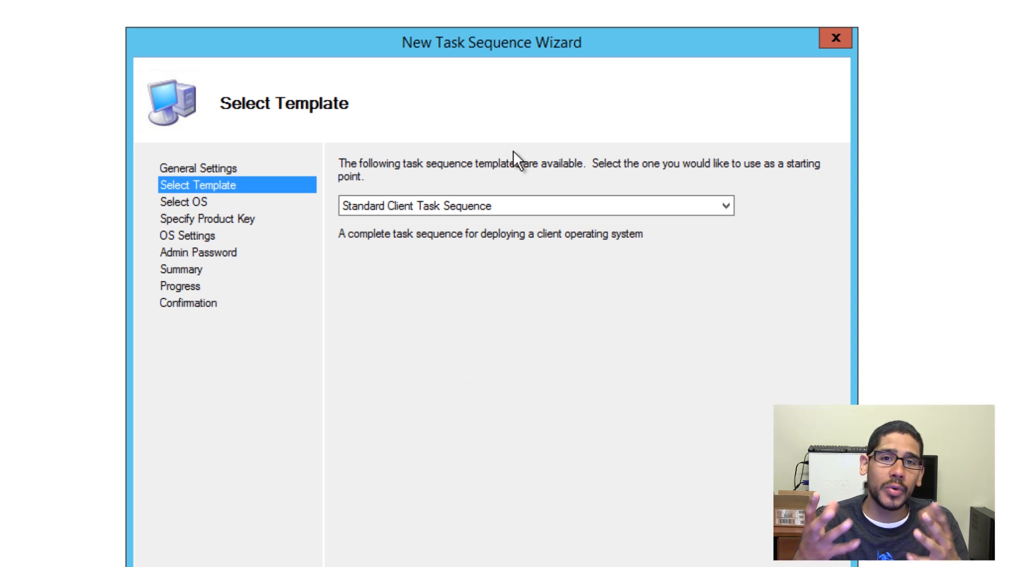
Step: Choose the Standard Client Task Sequence template and the Windows 10 Enterprise Evaluation operating system for the task sequence
left_click(478, 210)
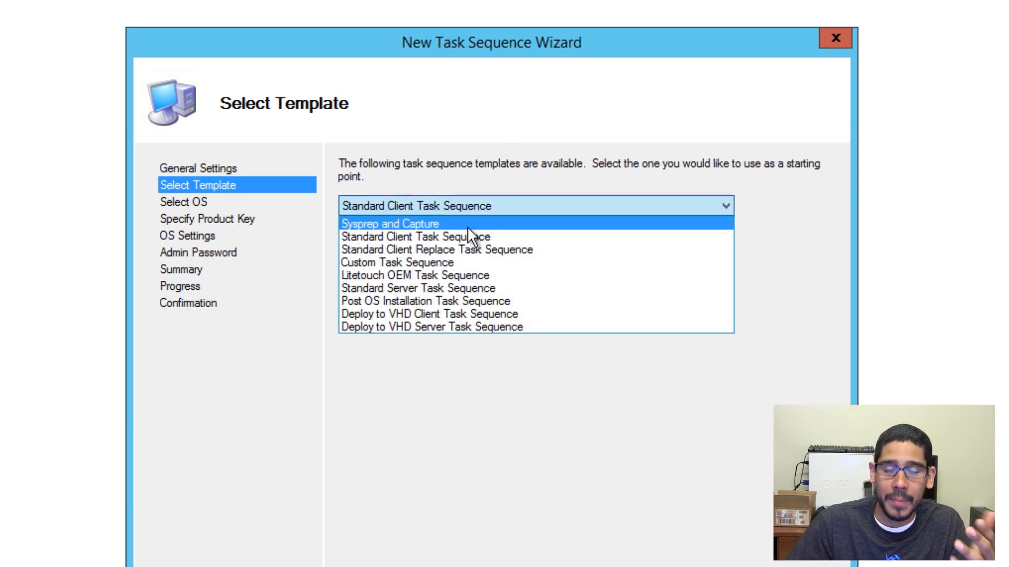
left_click(431, 236)
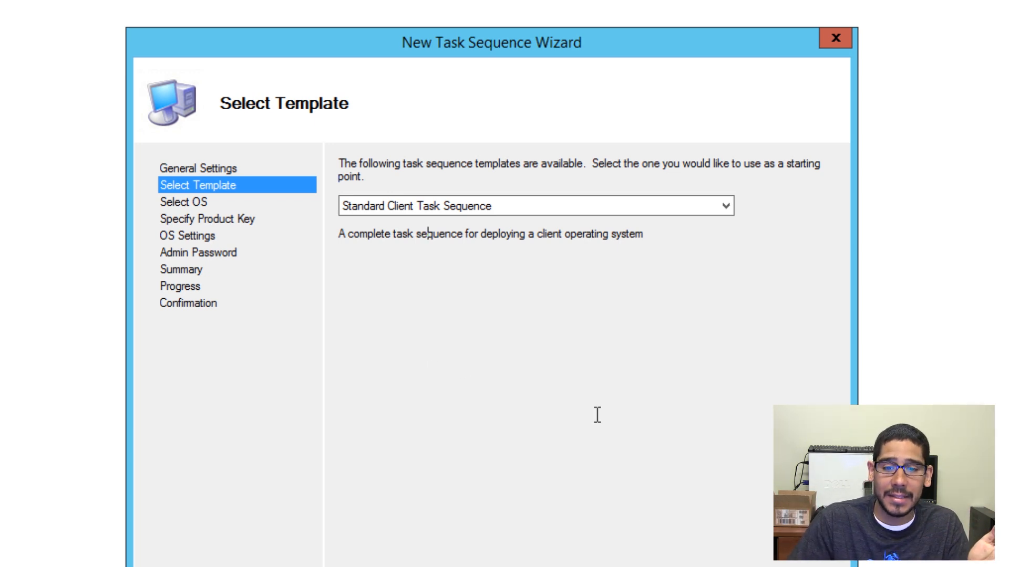
left_click(707, 566)
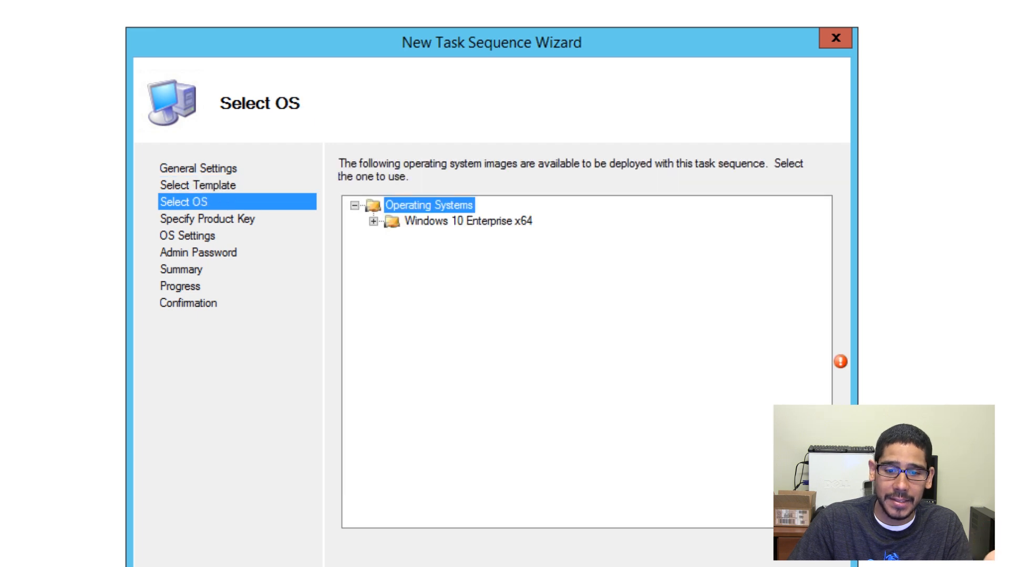
left_click(373, 221)
left_click(475, 237)
left_click(706, 566)
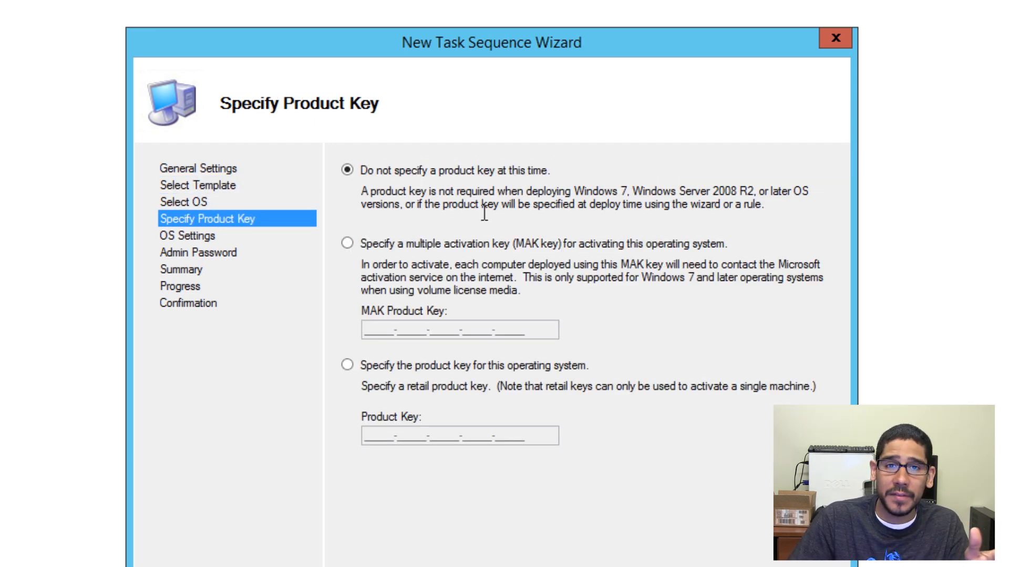
Step: Leave the product key unspecified and enter bjalj as the organization in the OS settings
left_click(706, 566)
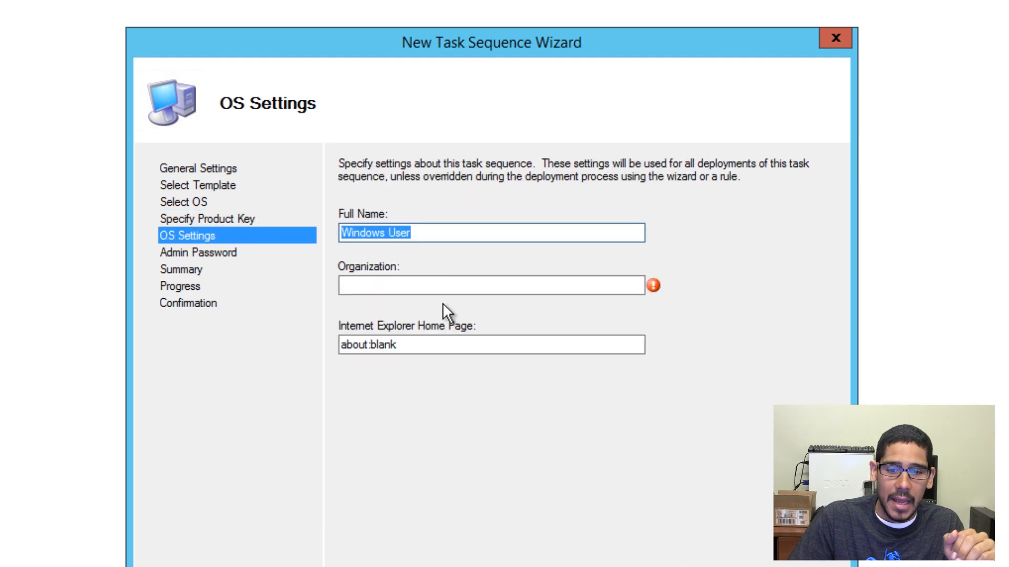
left_click(444, 287)
type("bjalj")
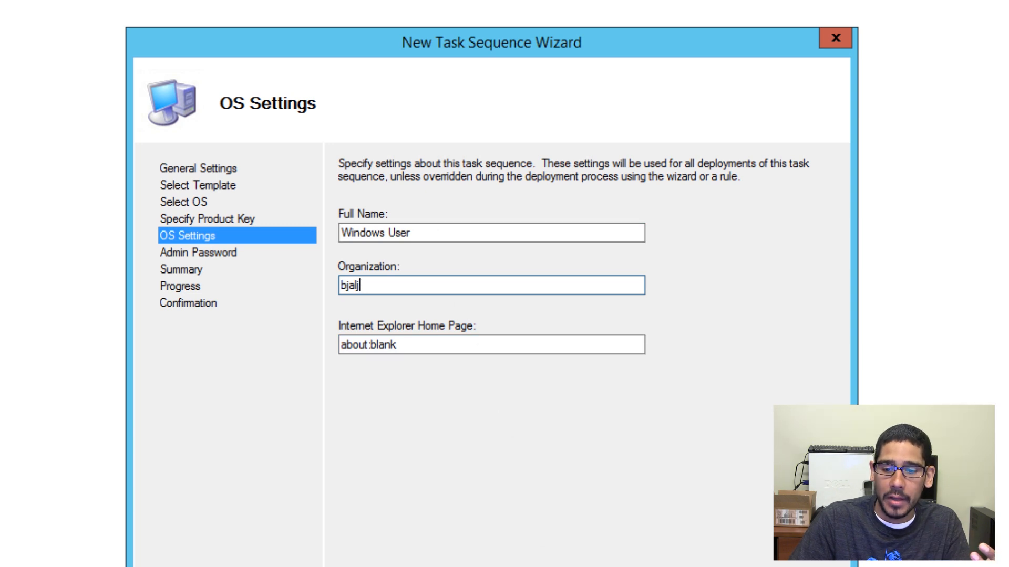
left_click(683, 566)
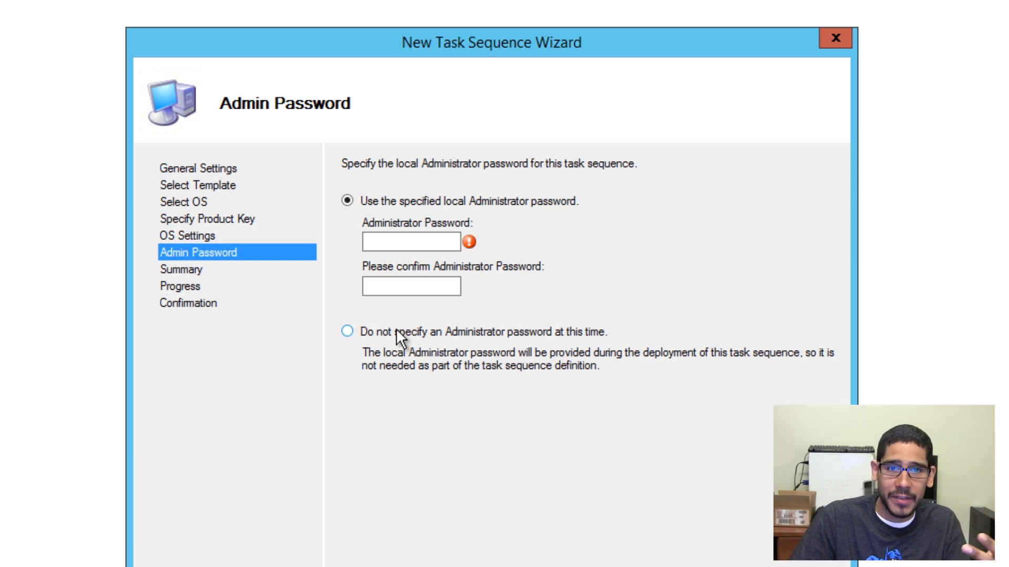
Step: Choose not to specify an Administrator password, review the summary, and cancel the new task sequence
left_click(396, 329)
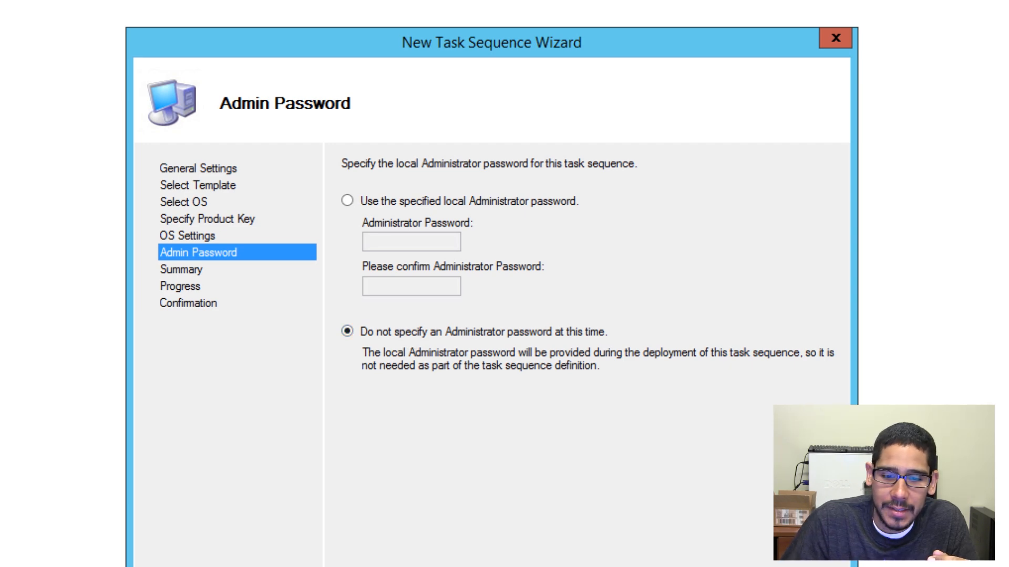
left_click(713, 565)
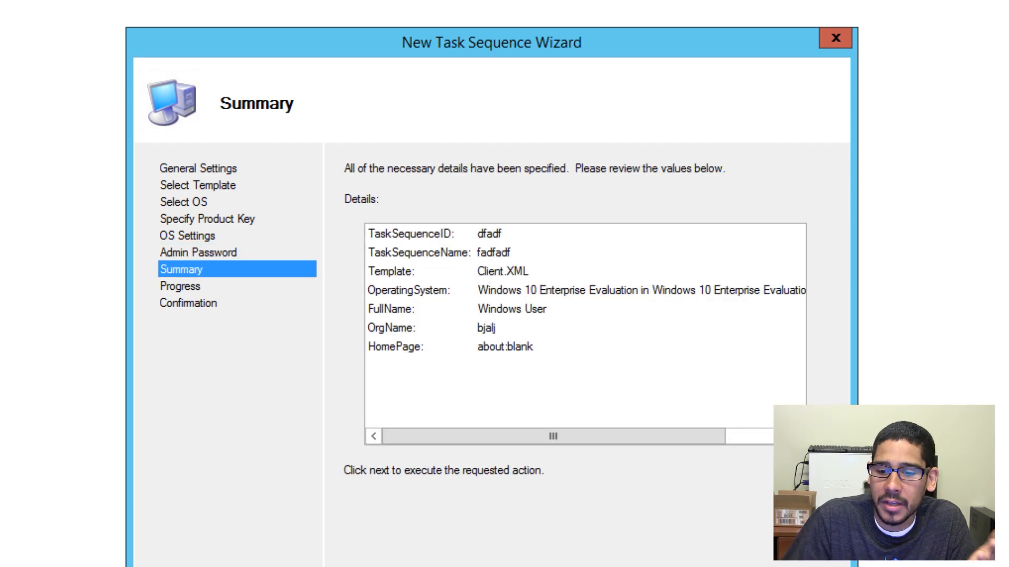
left_click(804, 566)
left_click(534, 437)
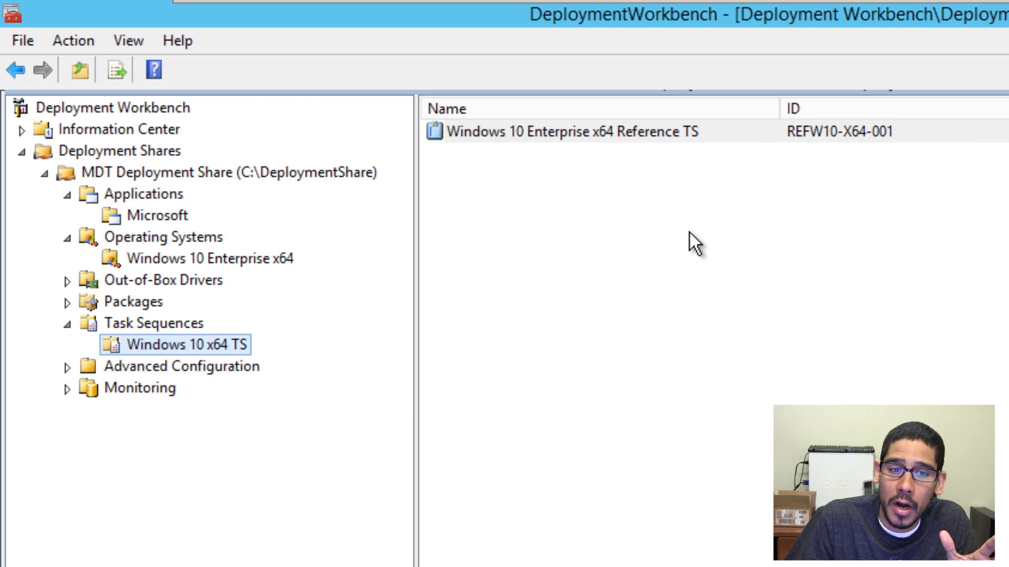
Step: Open the Windows 10 Enterprise x64 Reference TS properties and examine the Custom Tasks (Pre-Windows Updates) group under State Restore and how groups are added
double_click(620, 138)
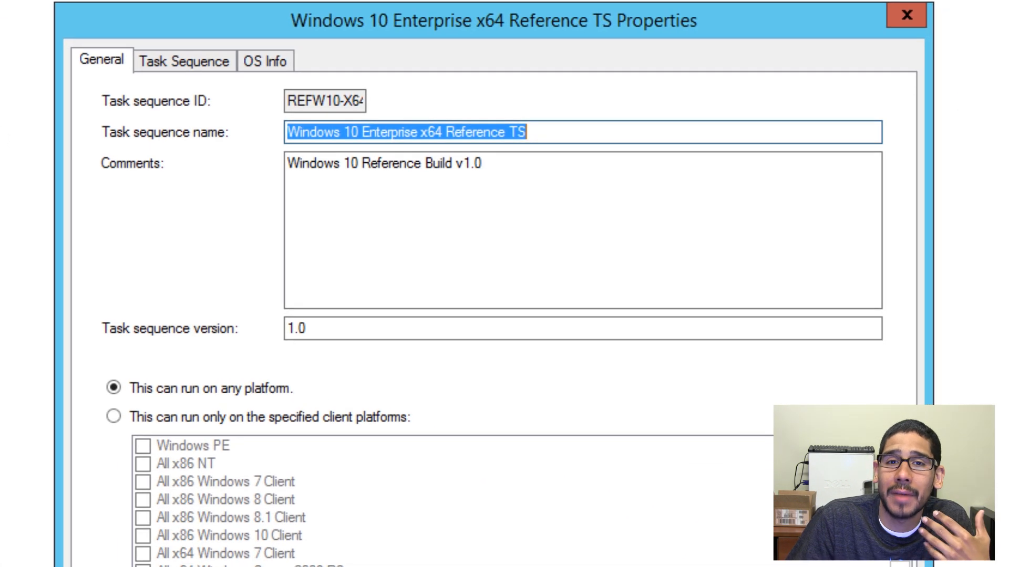
left_click(178, 67)
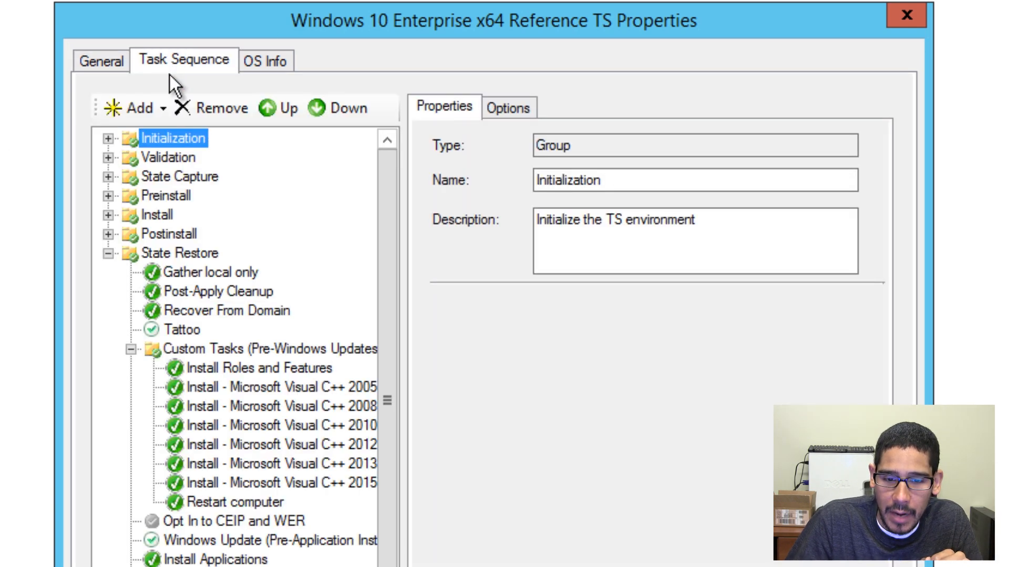
left_click(194, 251)
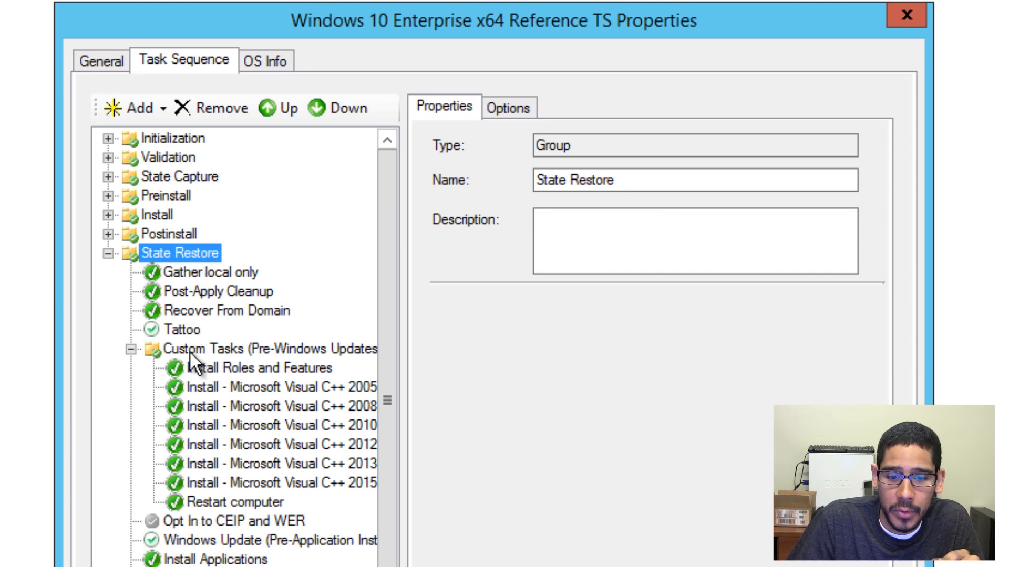
left_click(199, 355)
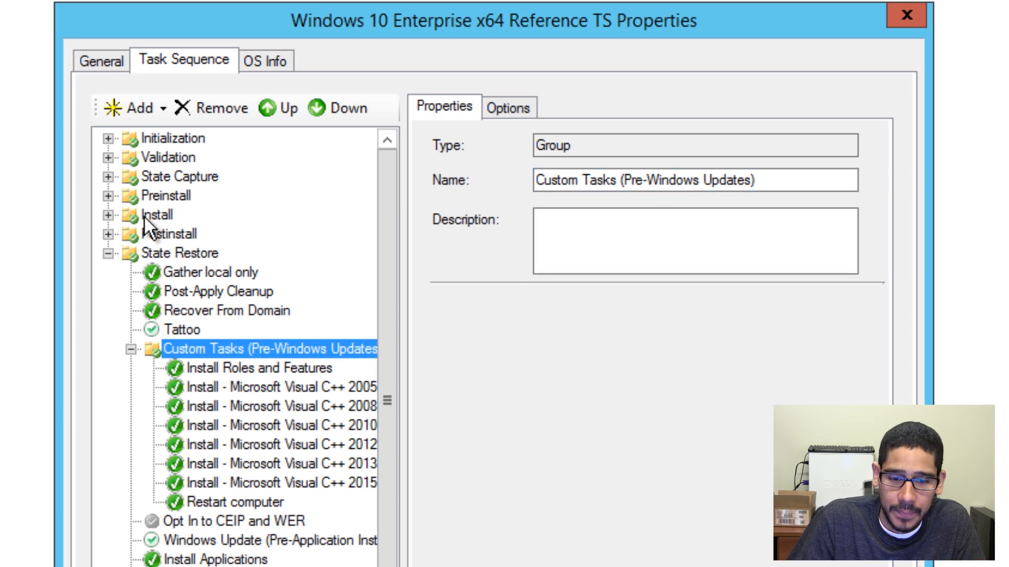
left_click(160, 105)
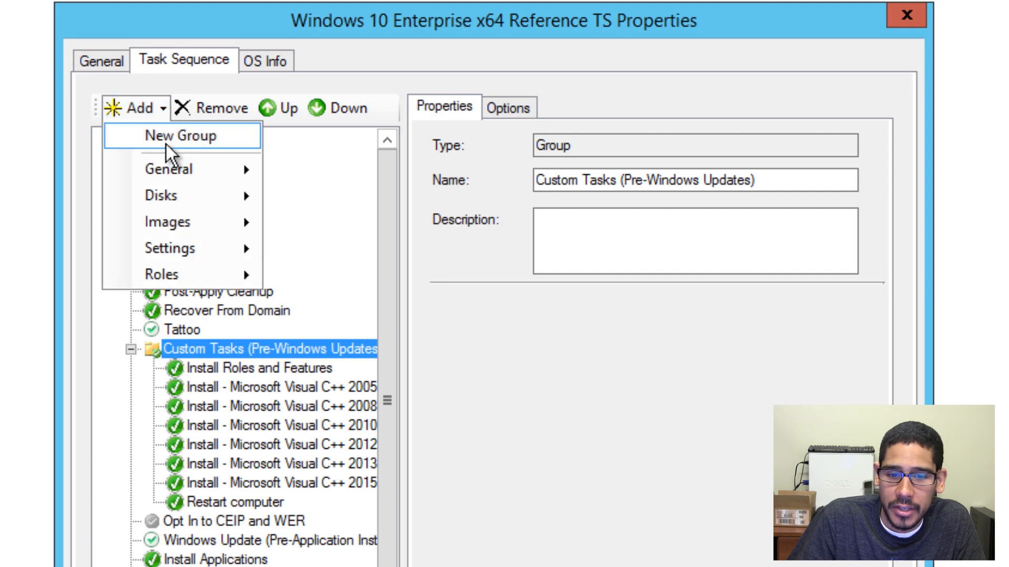
left_click(462, 391)
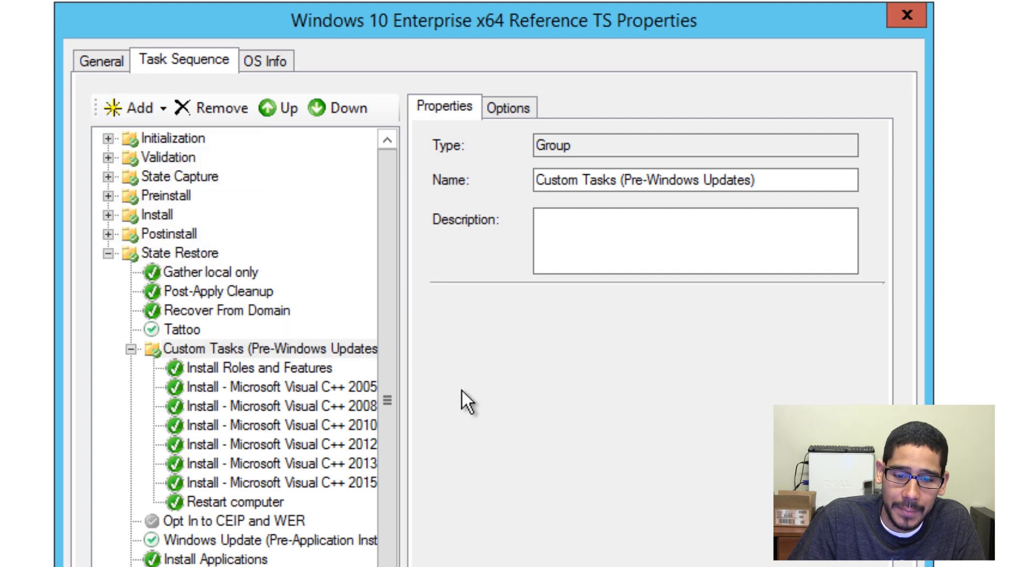
Step: Review the Install Roles and Features step for Windows 10 and the role step types available to add
left_click(287, 370)
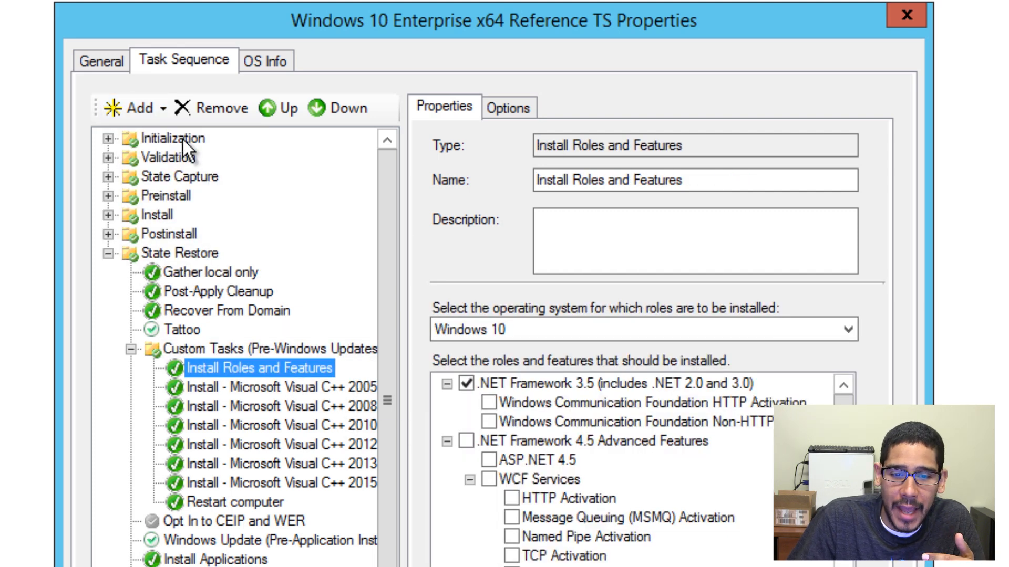
left_click(163, 112)
mouse_move(198, 277)
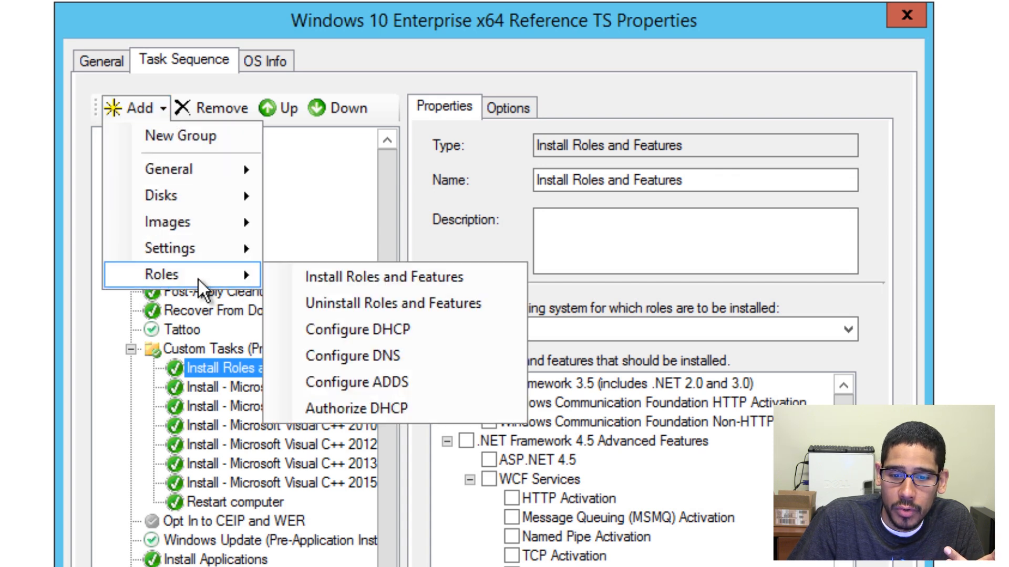
left_click(500, 204)
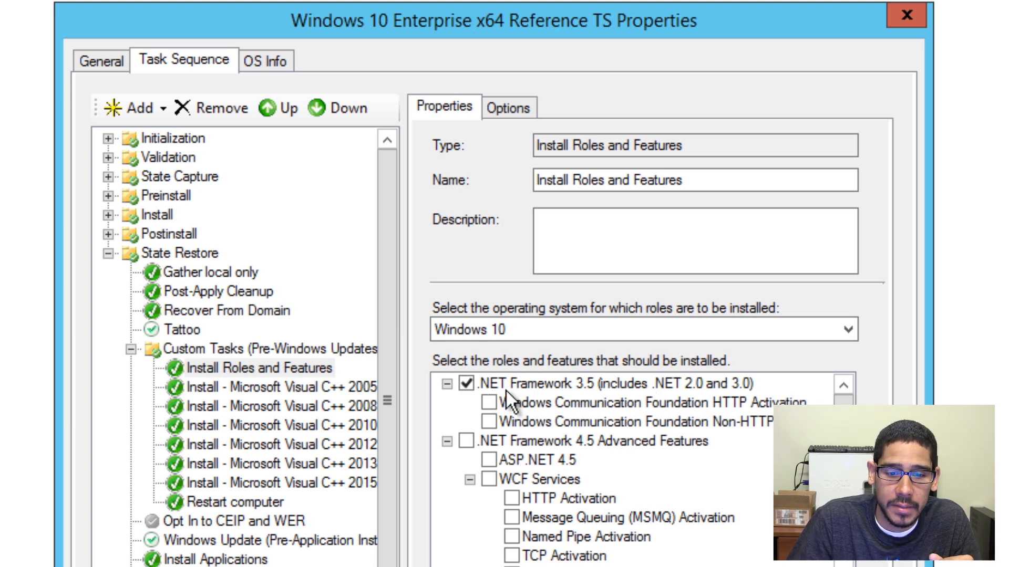
Step: Review the Microsoft Visual C++ install steps in the pre-updates group and where the Install Application step type is found
left_click(300, 386)
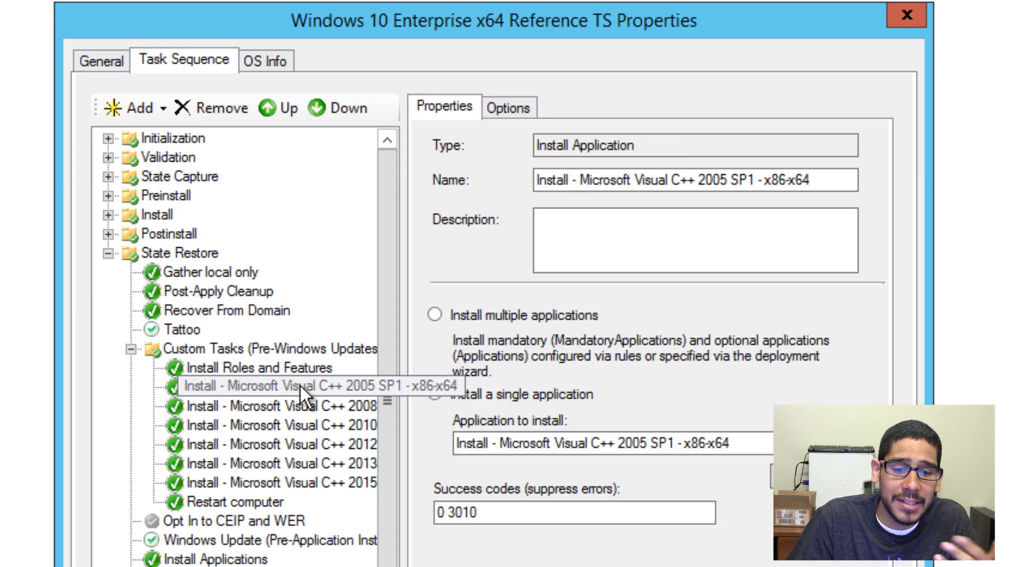
left_click(162, 102)
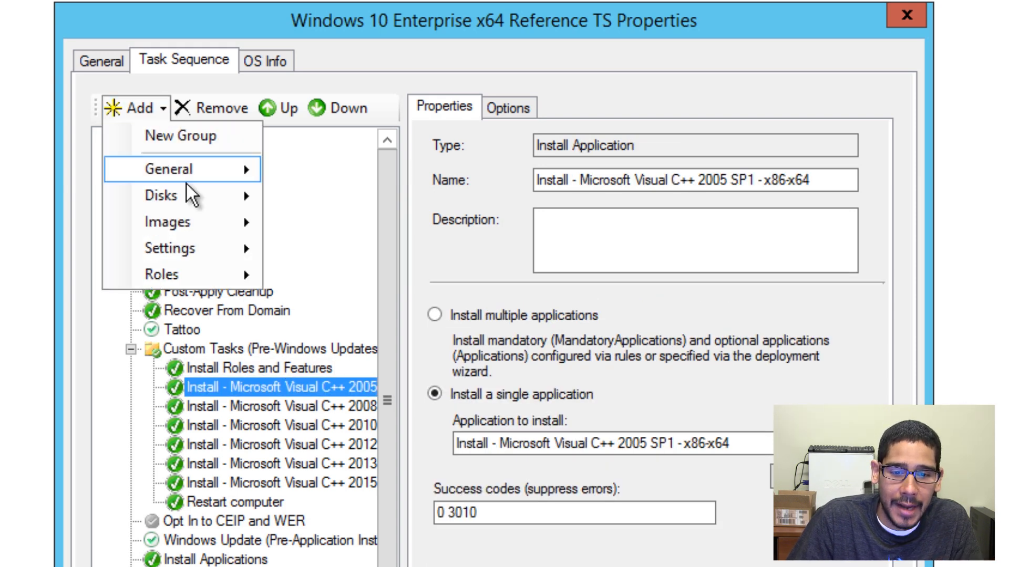
mouse_move(193, 175)
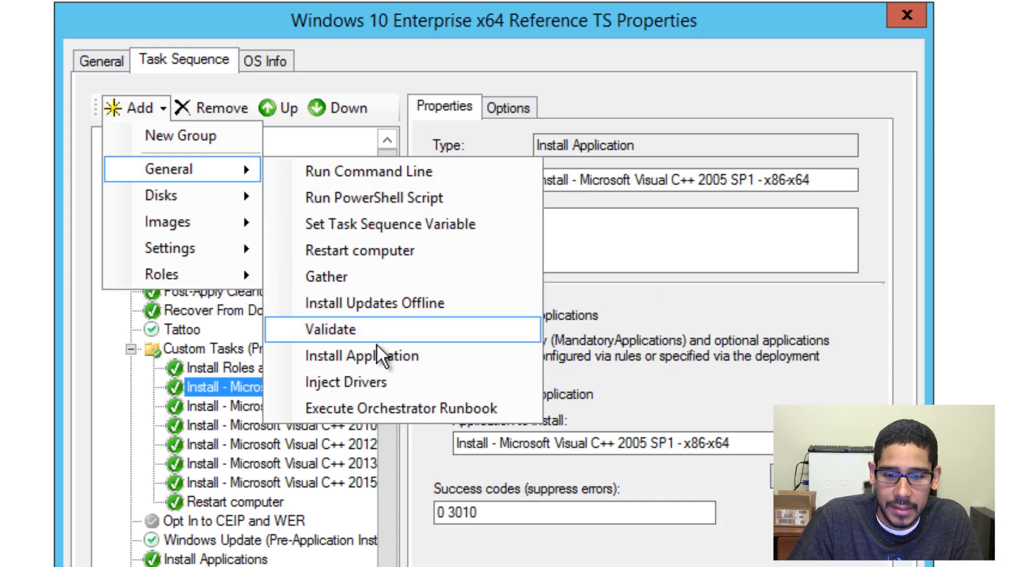
left_click(769, 345)
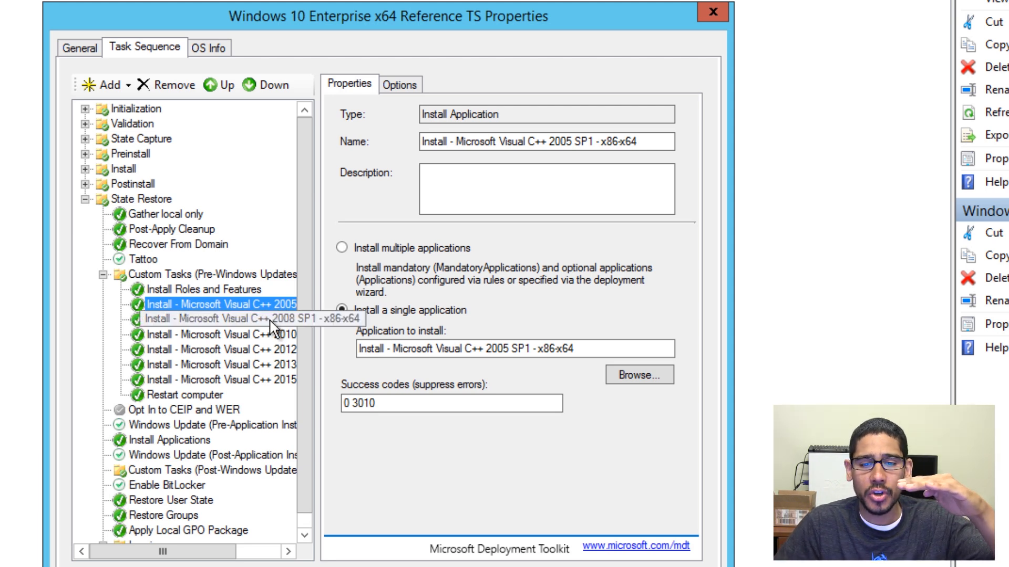
left_click(267, 325)
left_click(269, 335)
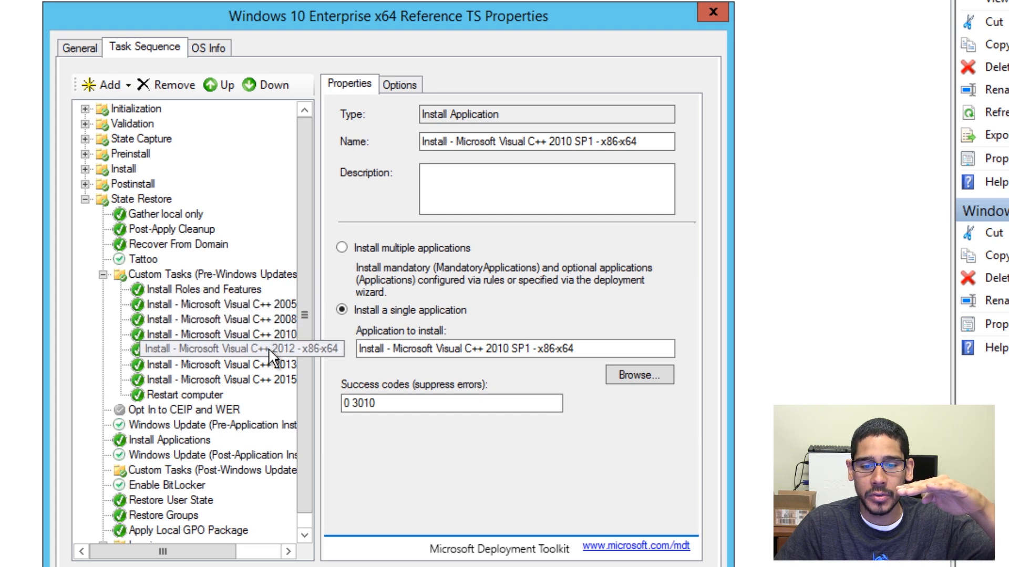
left_click(269, 348)
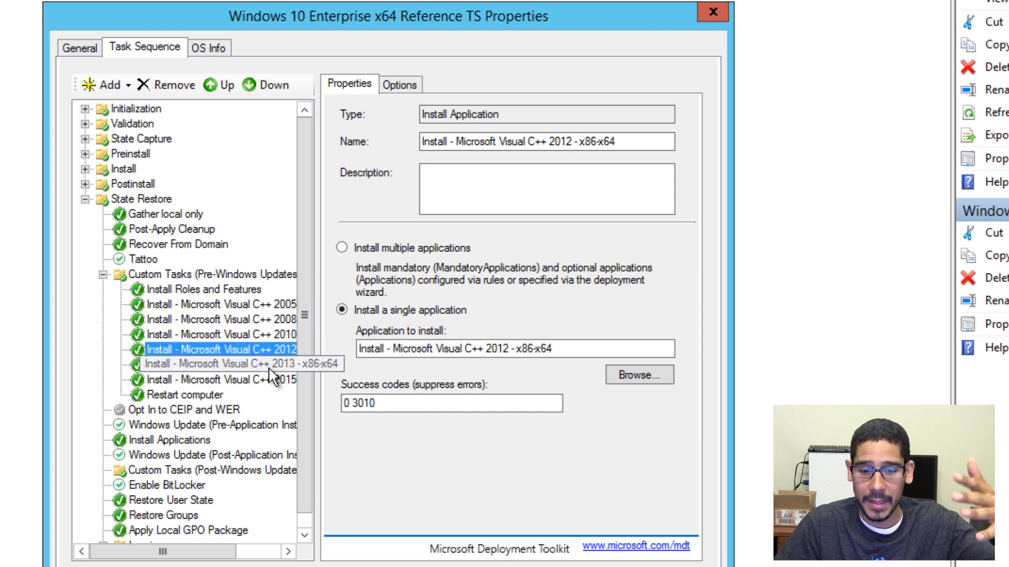
Step: Examine the Restart computer step after the Visual C++ installs and the general step type it is added from
left_click(184, 396)
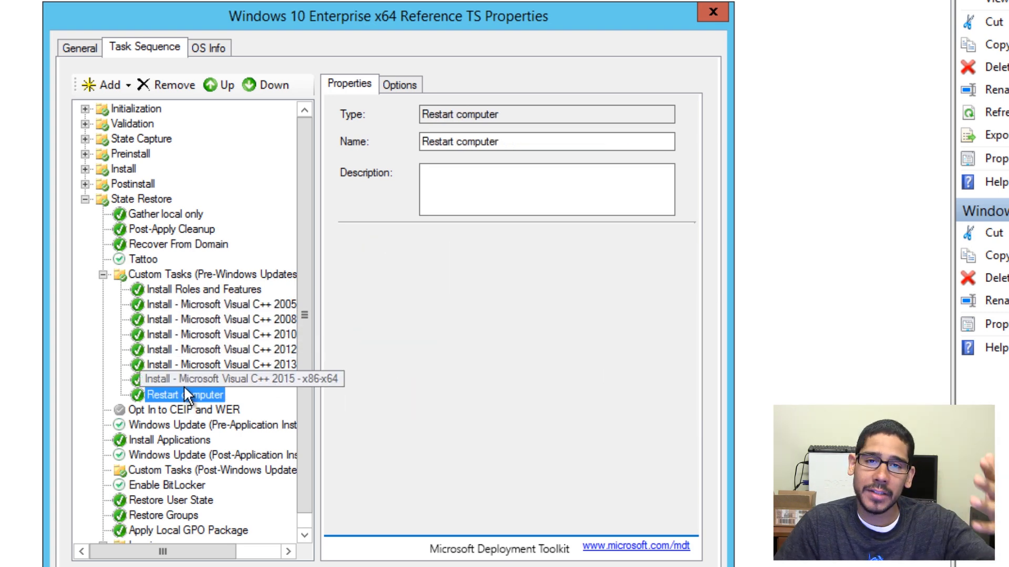
left_click(125, 86)
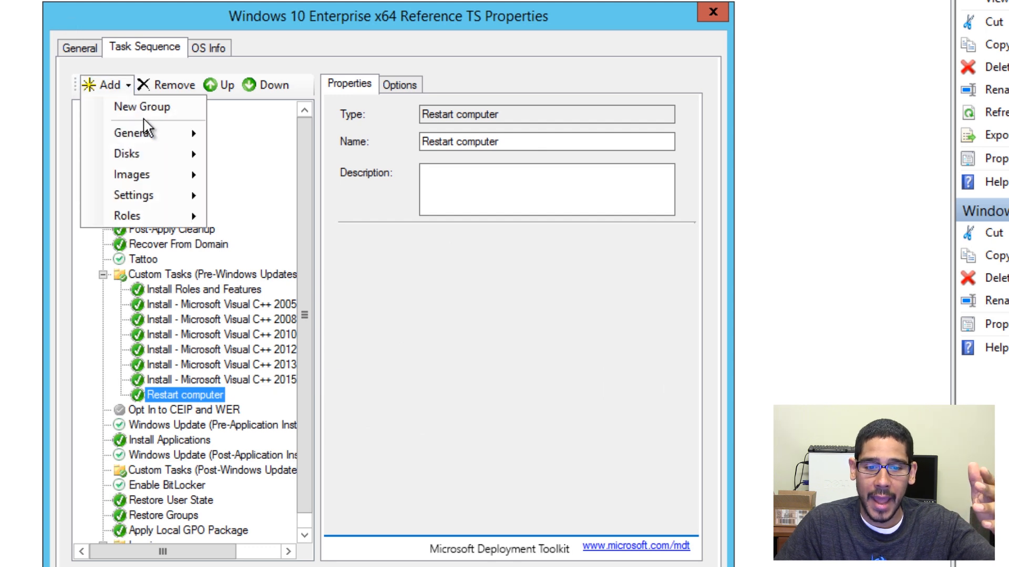
mouse_move(193, 135)
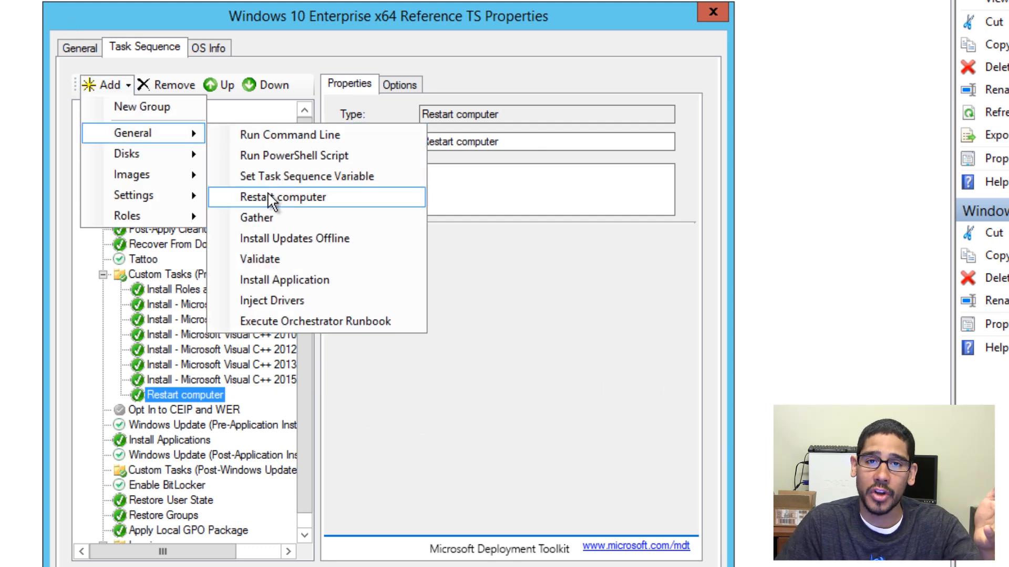
left_click(498, 393)
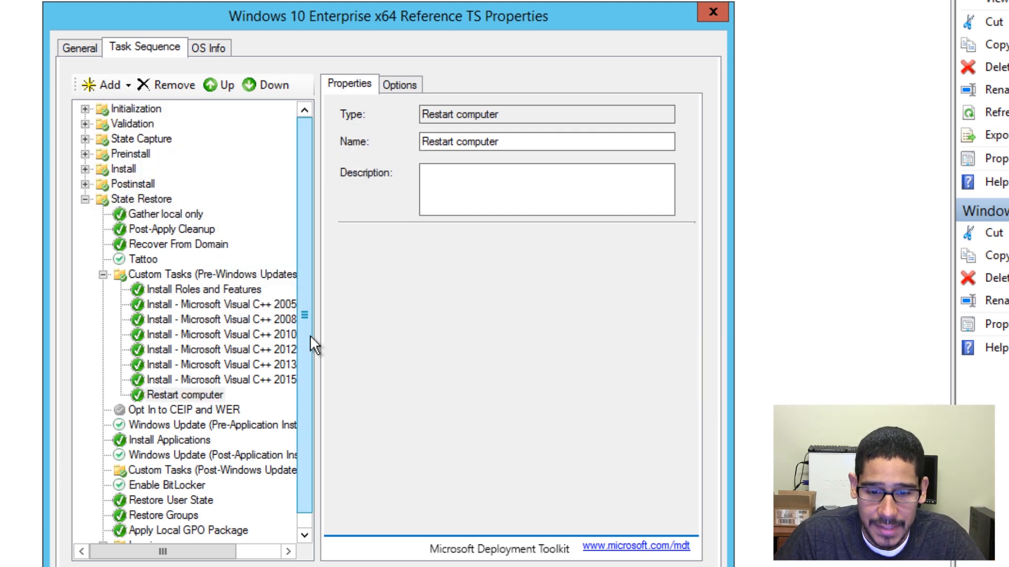
Step: Check the Custom Tasks (Post-Windows Updates) group in the reference task sequence and close its properties
left_click_drag(310, 334, 311, 371)
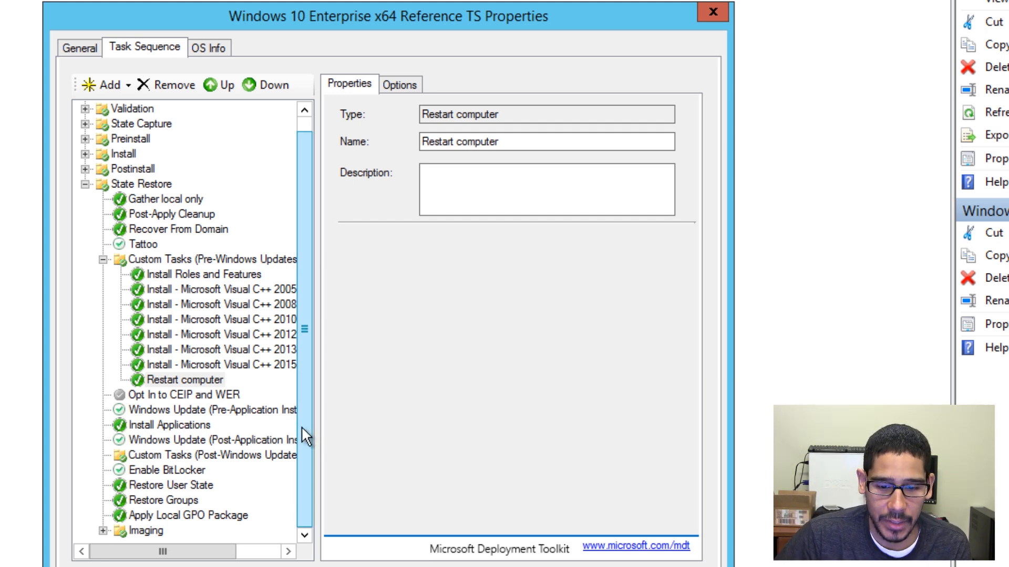
left_click(200, 456)
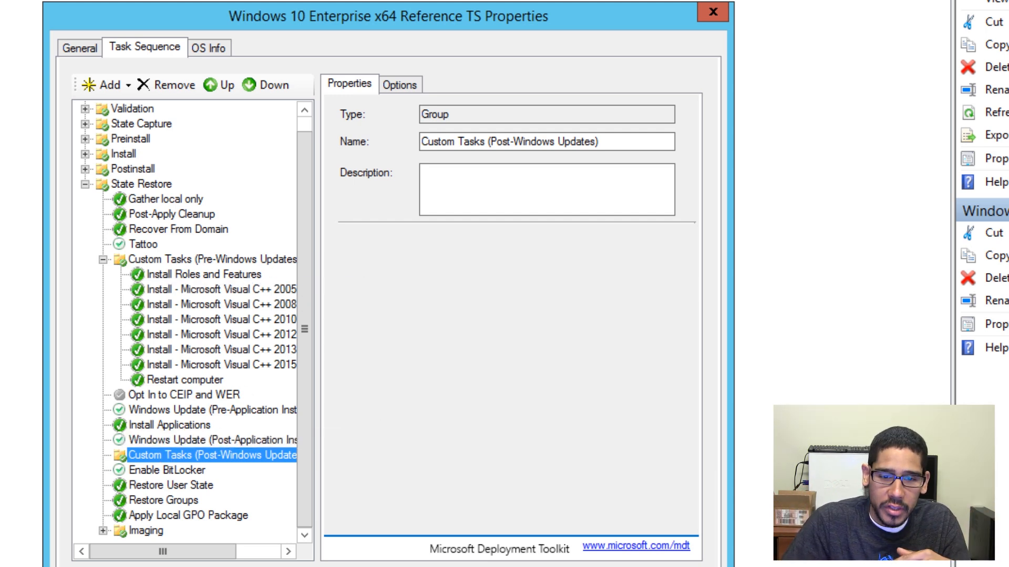
left_click(456, 566)
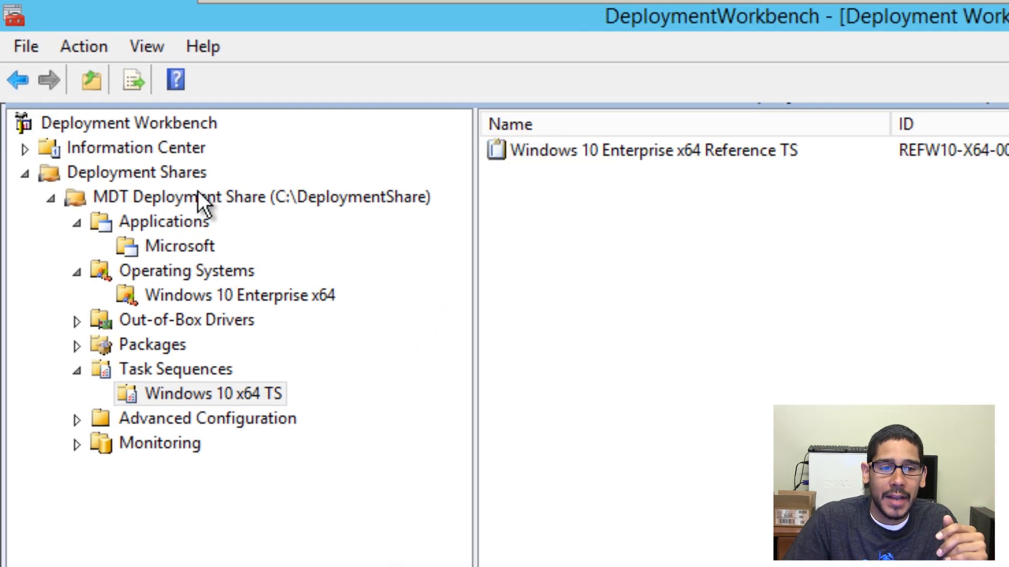
Step: Open the MDT Deployment Share properties and read through all of its deployment rules
right_click(208, 198)
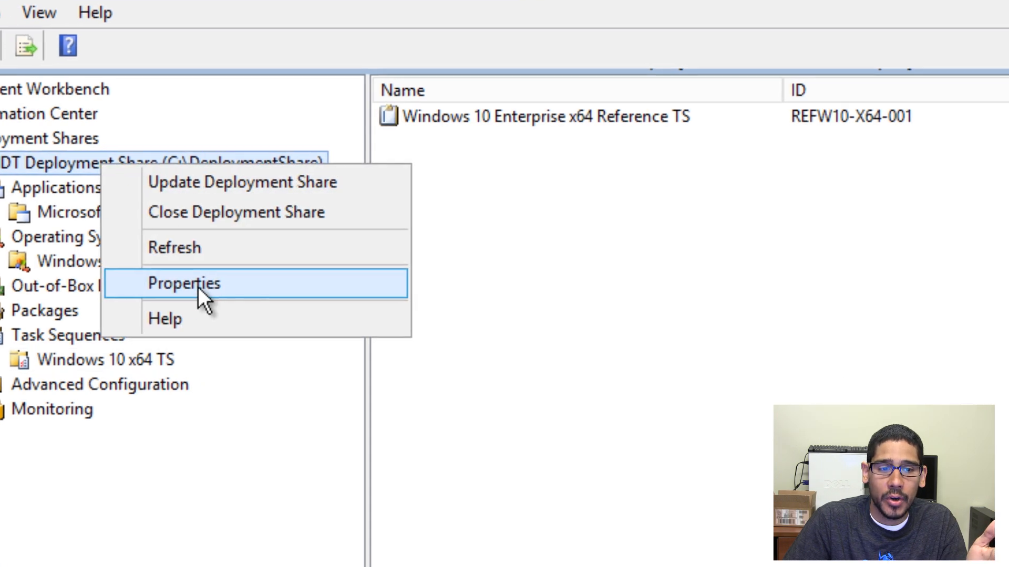
left_click(307, 320)
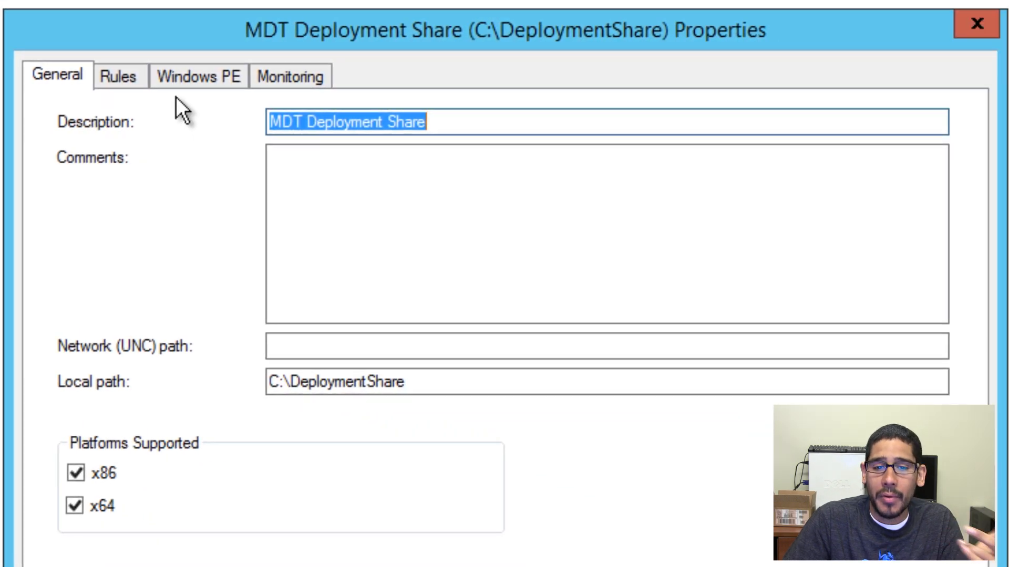
left_click(408, 170)
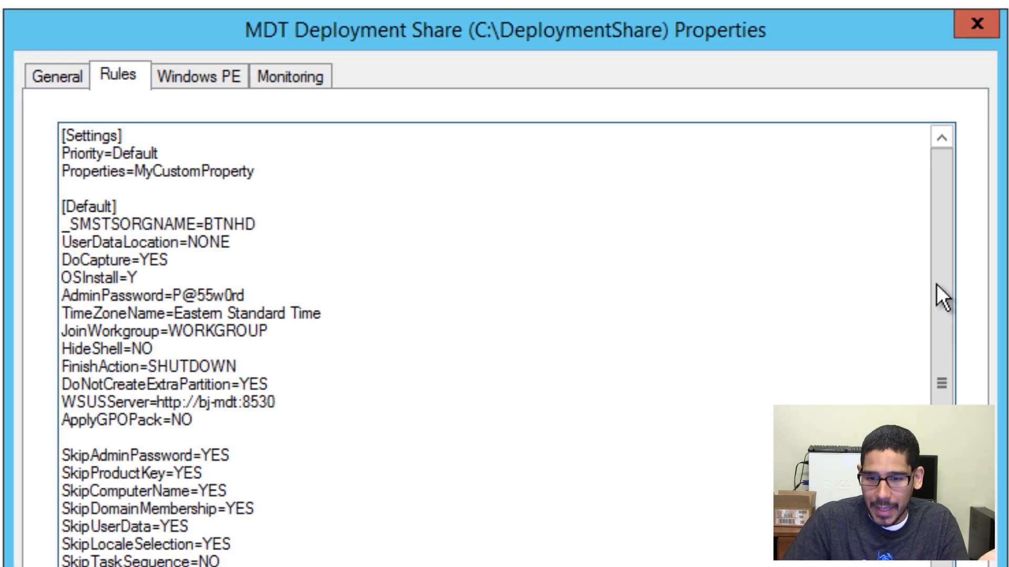
scroll(936, 265, "down", 1)
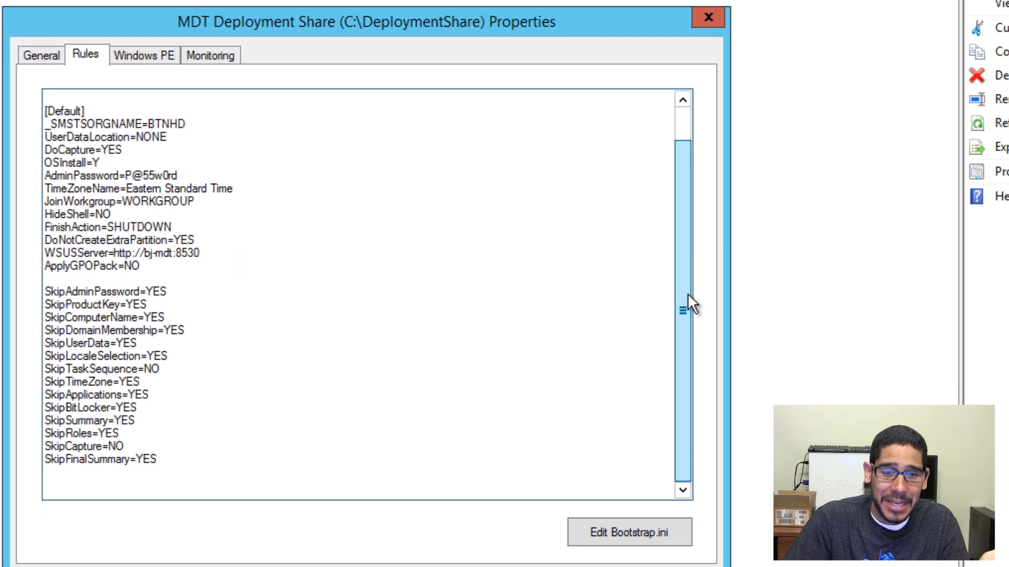
left_click_drag(687, 294, 685, 152)
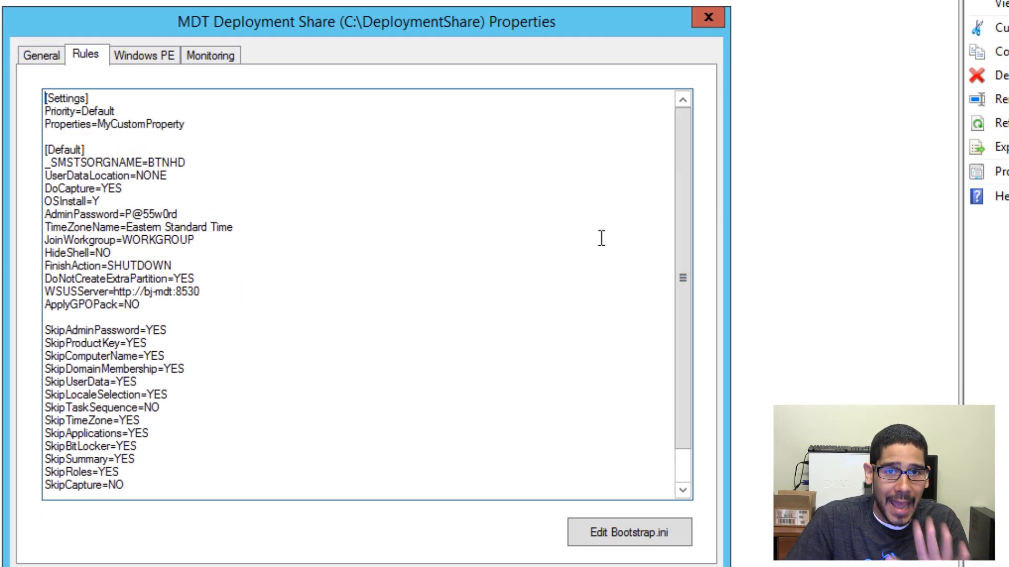
Step: Open Bootstrap.ini from the deployment share rules and examine its DeployRoot, UserDomain, user credential and SkipBDDWelcome entries
left_click(625, 537)
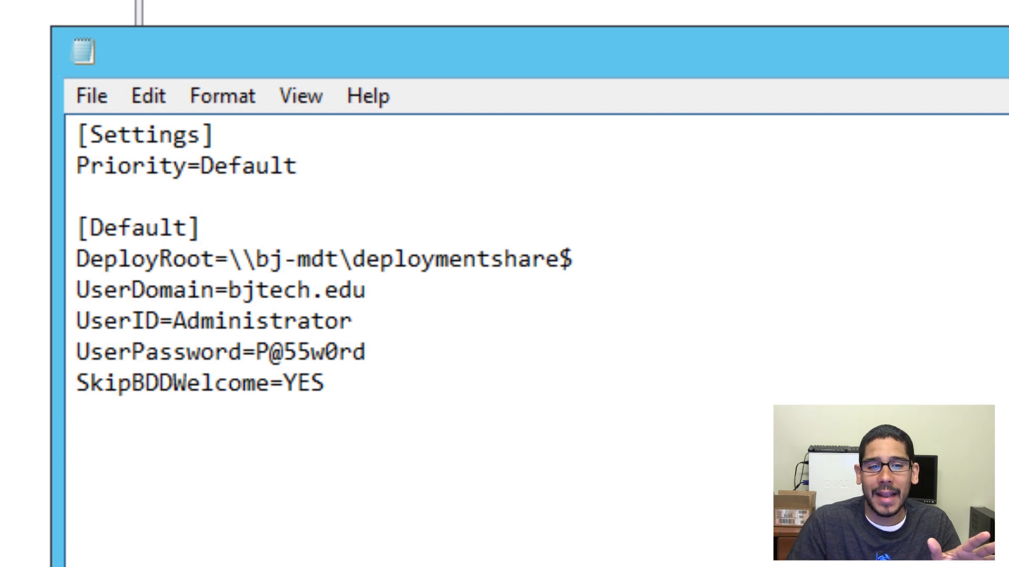
left_click_drag(405, 387, 39, 263)
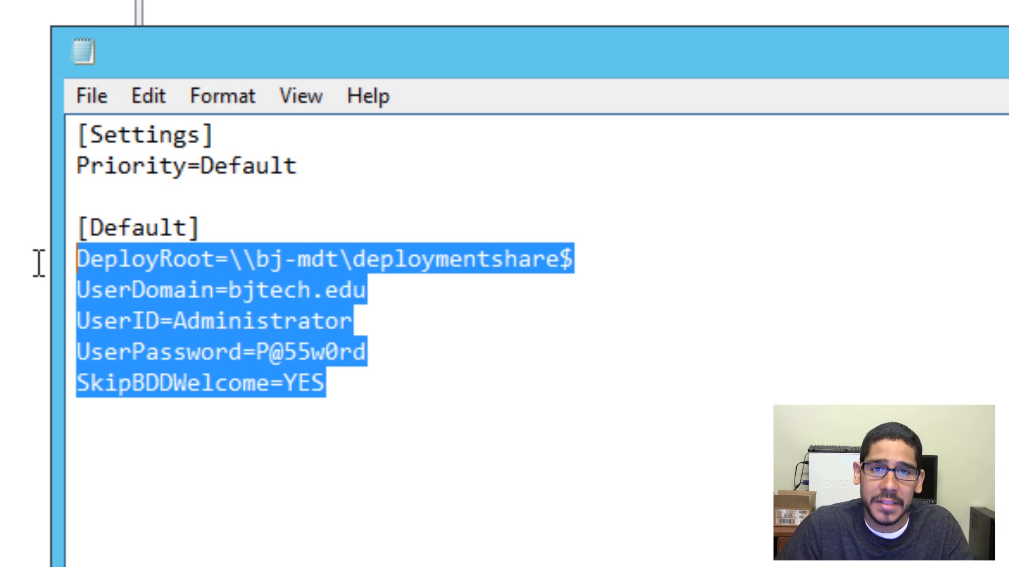
left_click(595, 339)
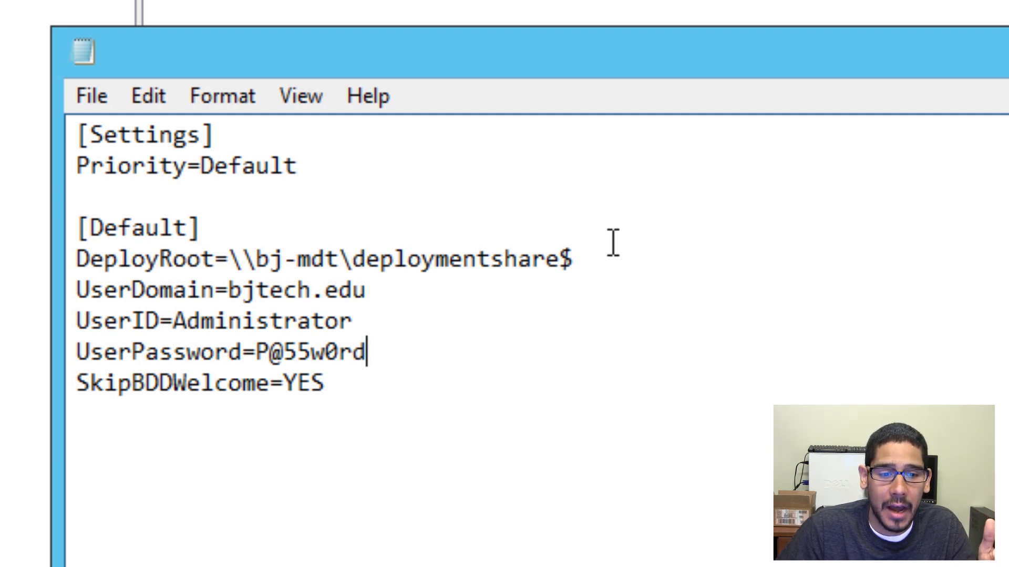
left_click_drag(665, 261, 32, 261)
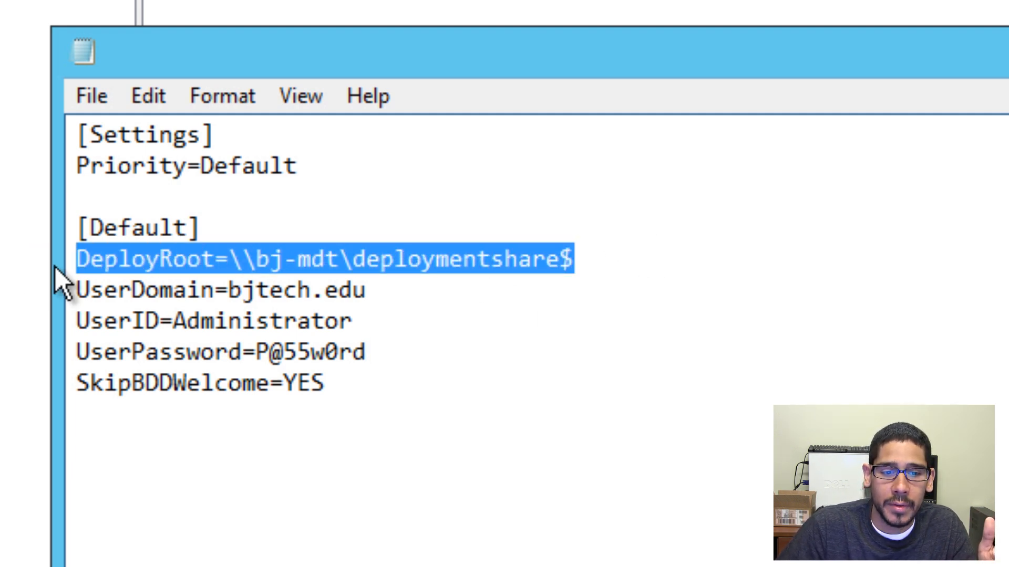
left_click(607, 263)
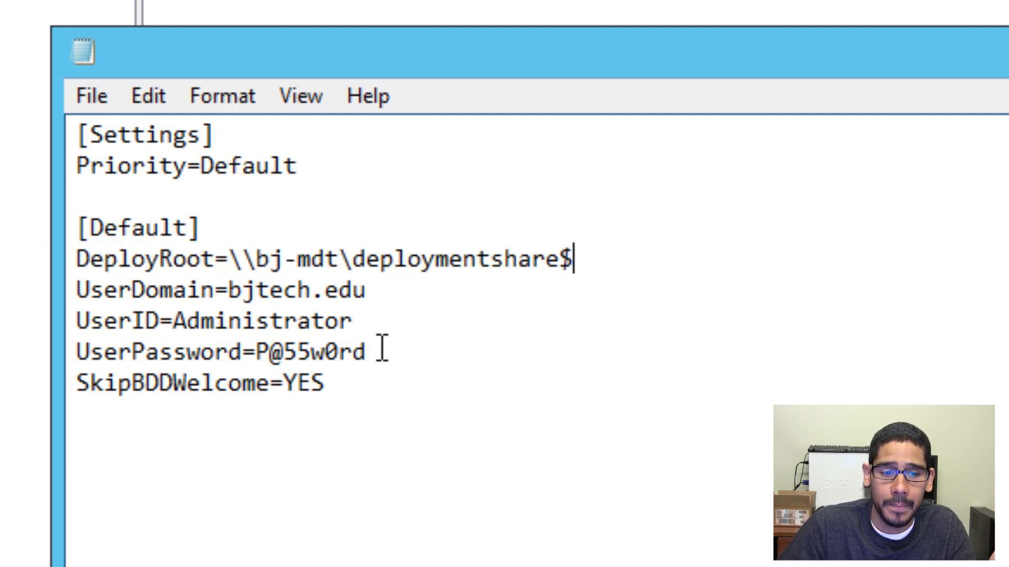
left_click_drag(410, 293, 61, 289)
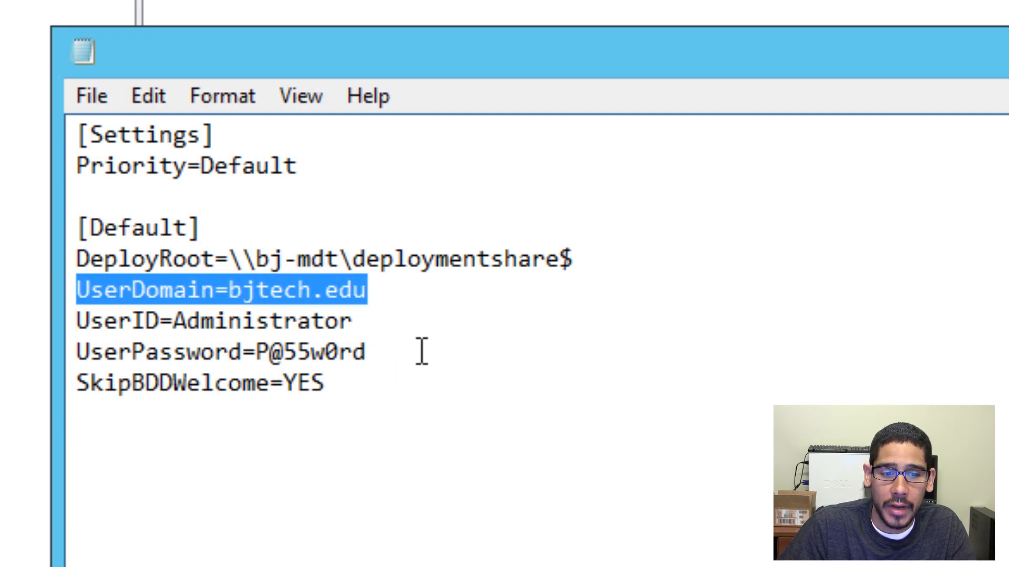
left_click(424, 321)
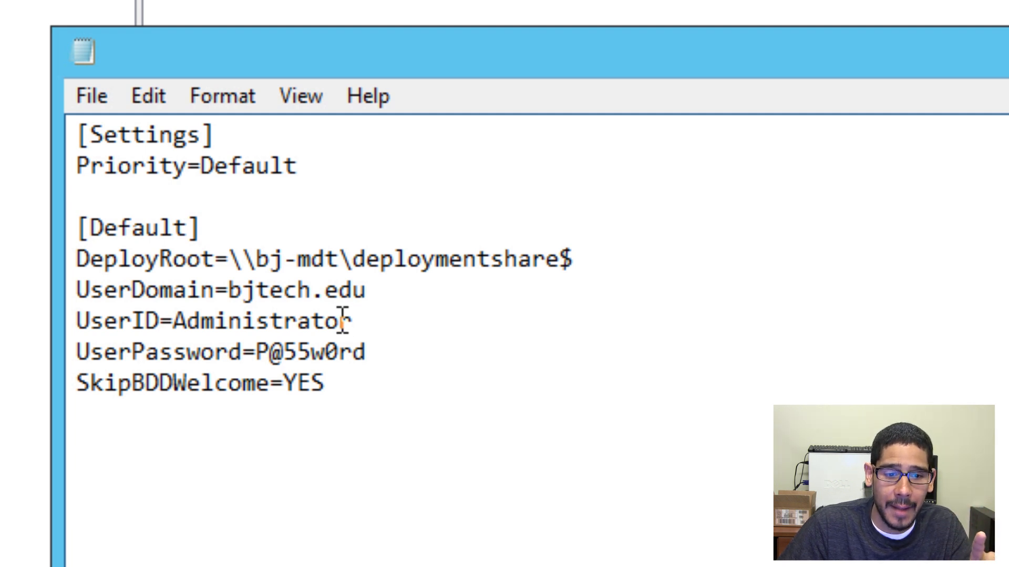
left_click(358, 387)
left_click_drag(358, 387, 267, 374)
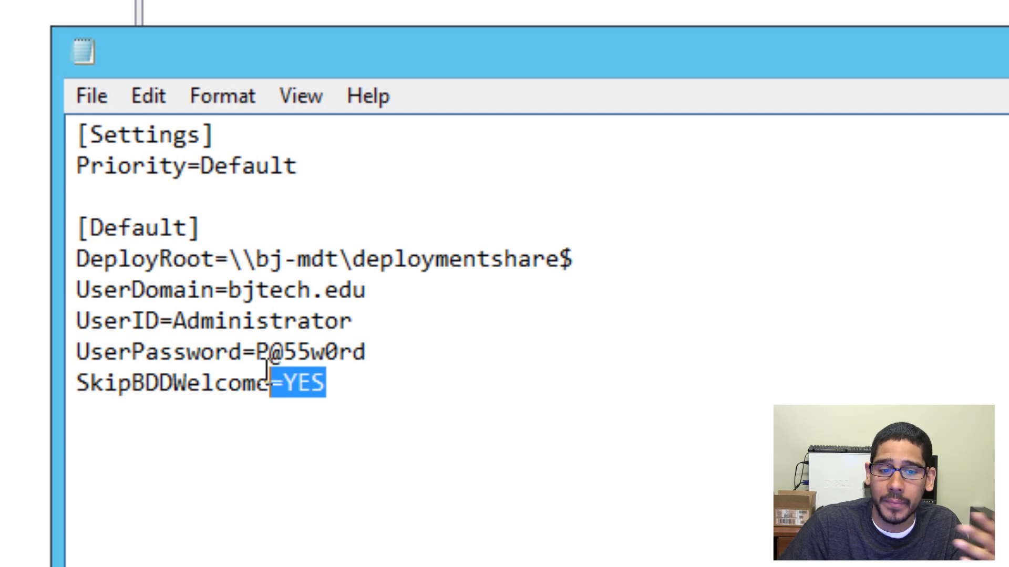
Step: Finish with Bootstrap.ini and return to the beginning of the deployment share rules
left_click(376, 400)
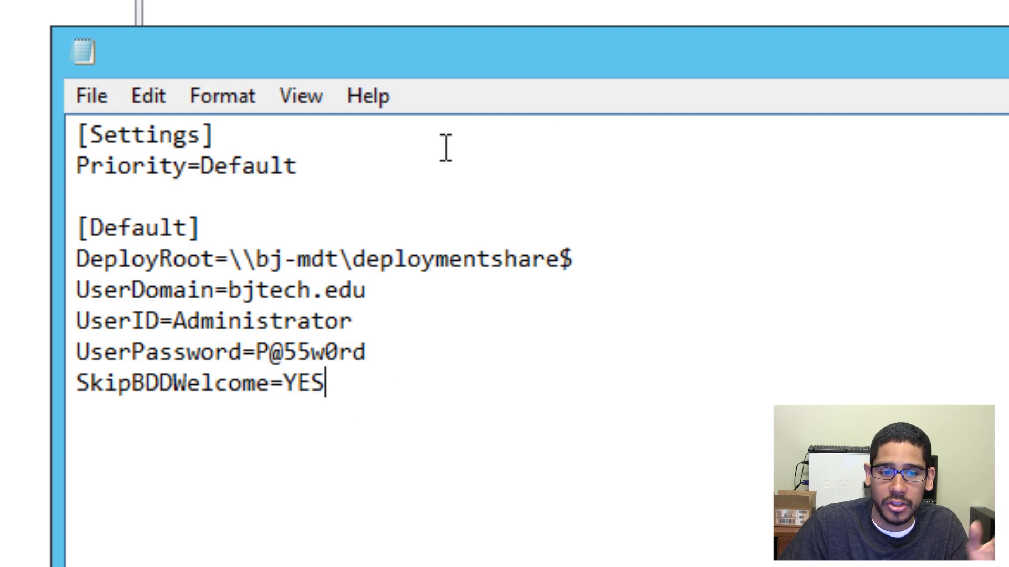
left_click(94, 100)
left_click(157, 216)
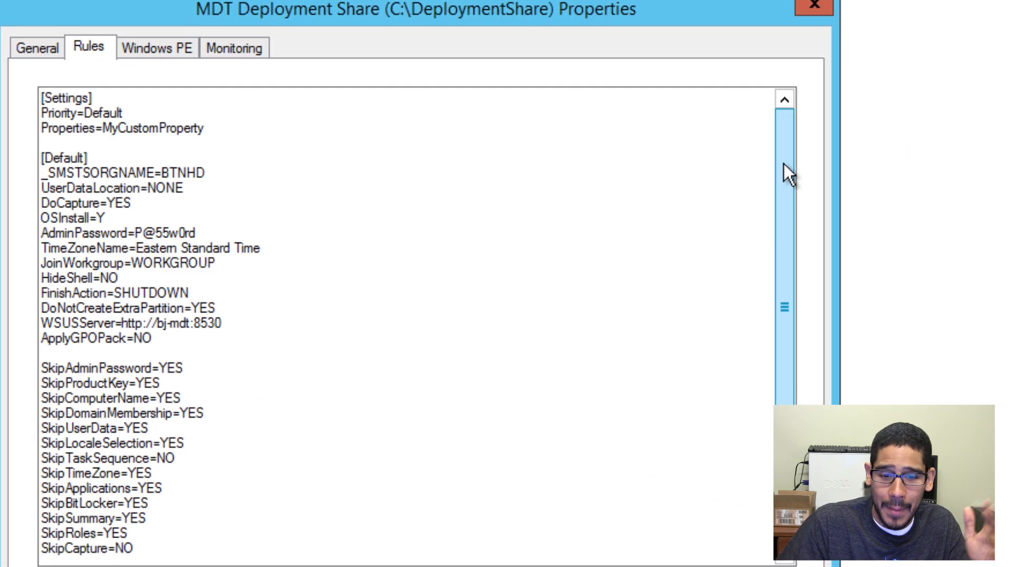
scroll(785, 236, "down", 1)
scroll(798, 116, "up", 1)
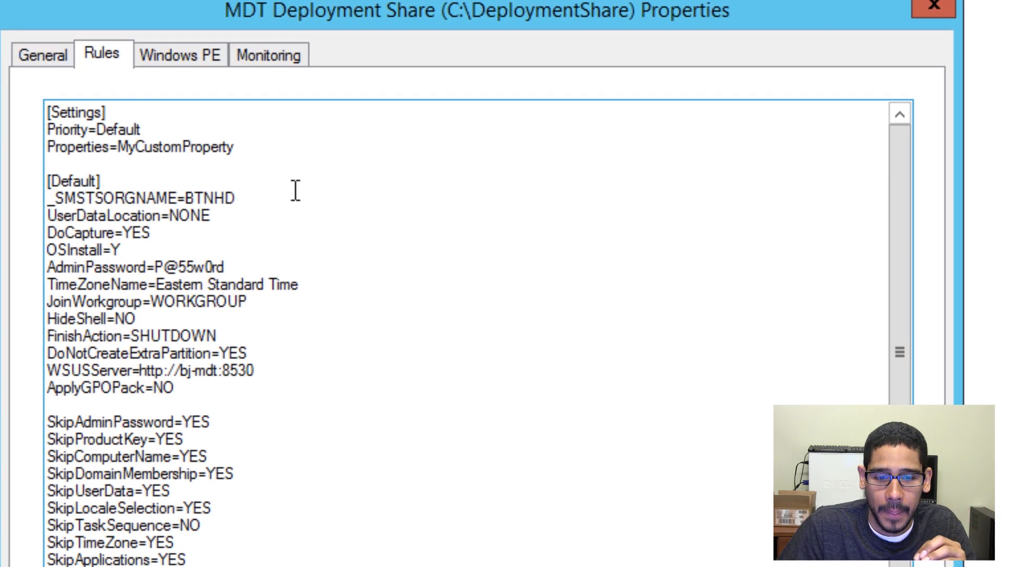
Step: Examine the organization name, administrator password, TimeZoneName, HideShell and FinishAction entries in the deployment rules
left_click(47, 192)
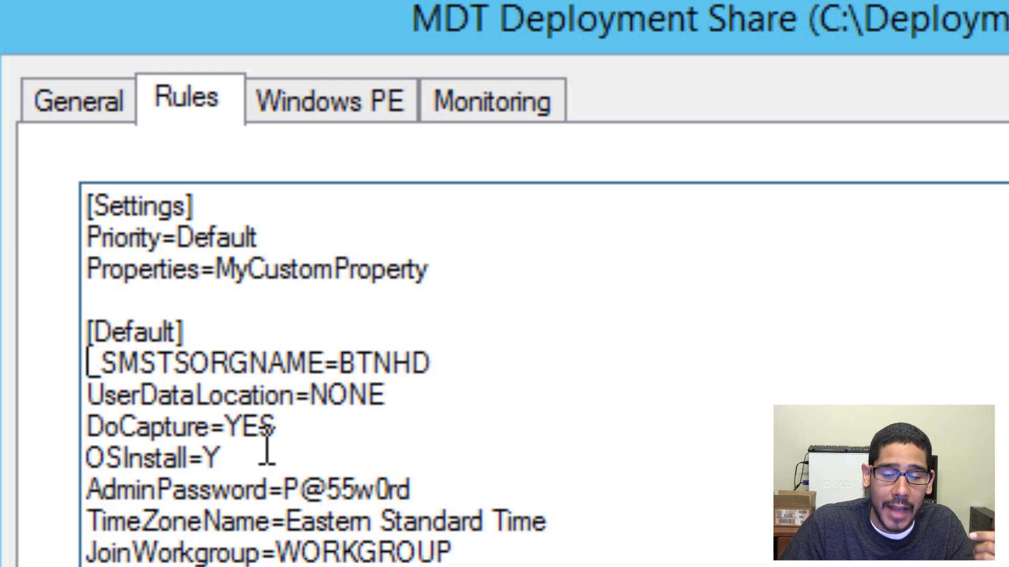
left_click_drag(462, 479, 376, 488)
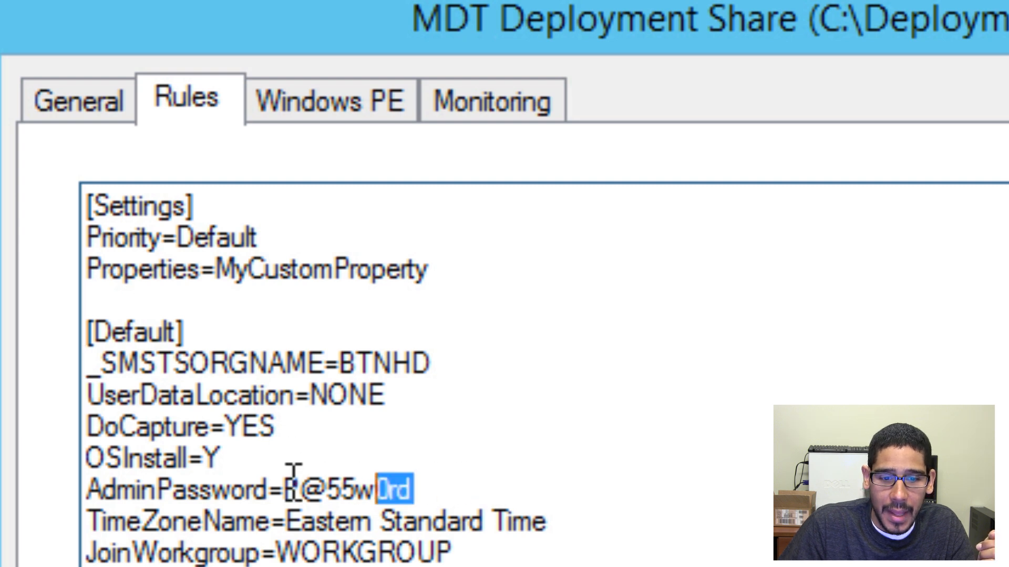
left_click_drag(293, 473, 68, 475)
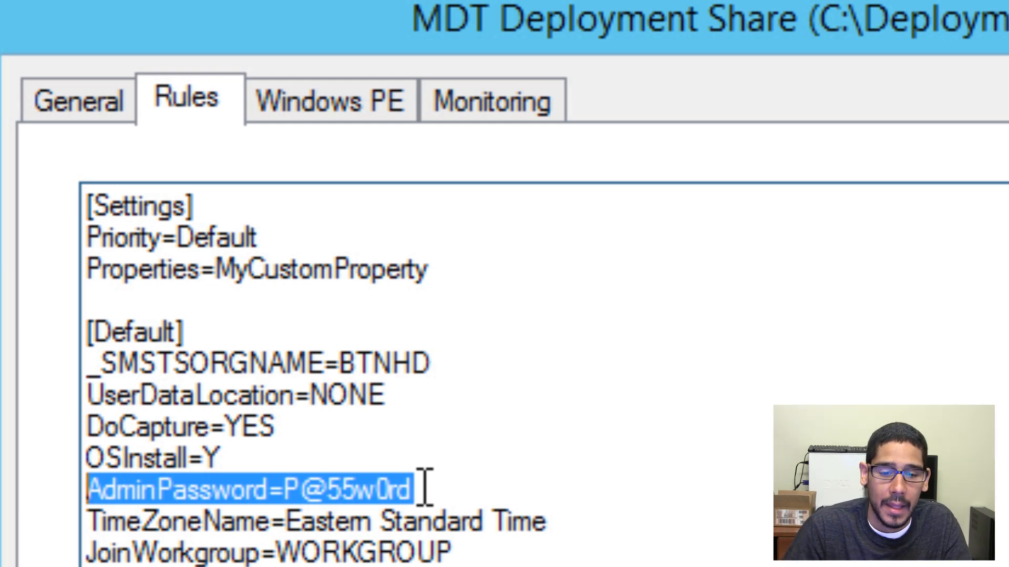
left_click(602, 513)
left_click_drag(524, 514, 8, 529)
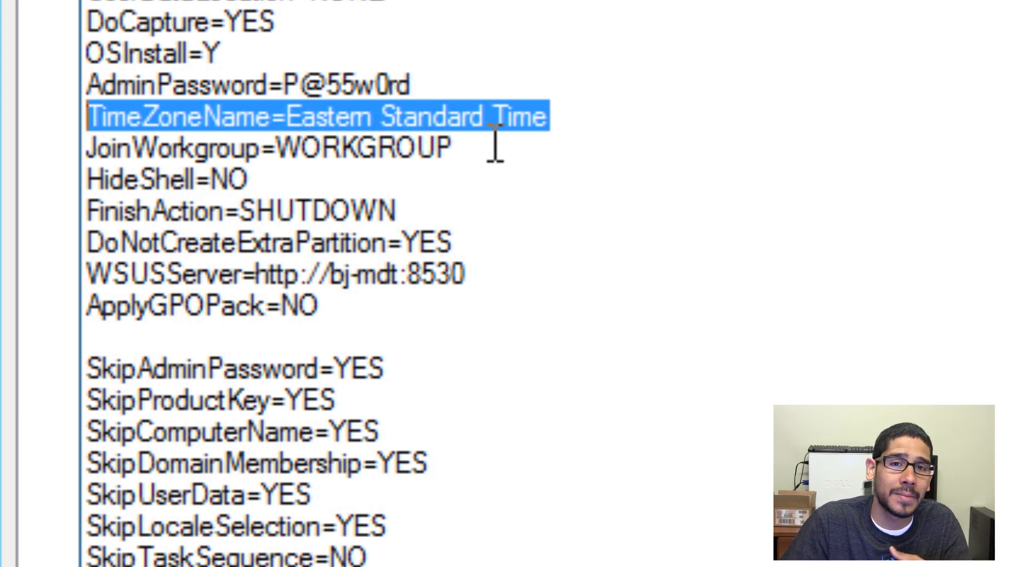
left_click_drag(290, 176, 135, 174)
left_click_drag(452, 212, 61, 211)
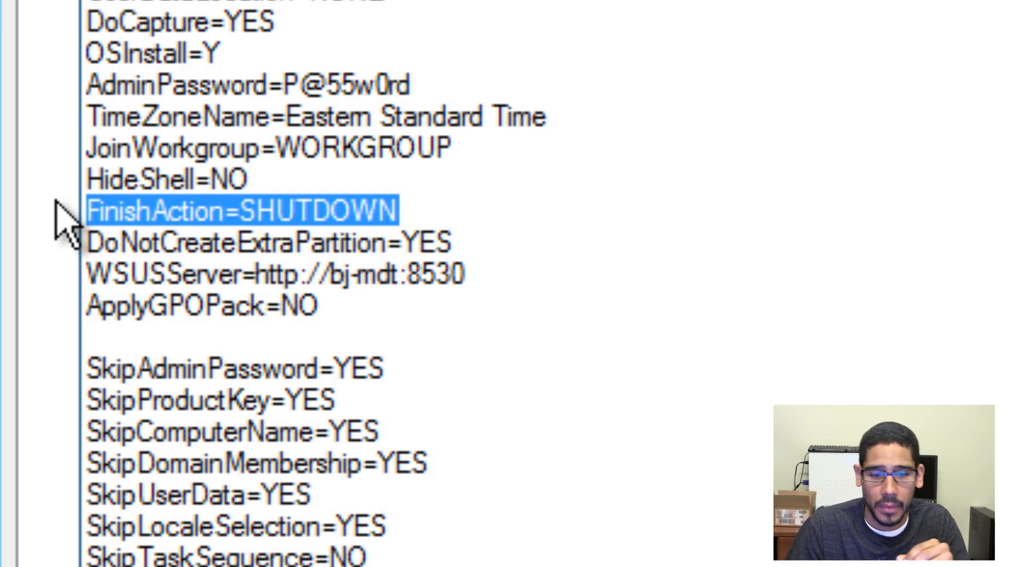
Step: Examine the DoNotCreateExtraPartition, WSUSServer and ApplyGPOPack entries in the deployment rules
left_click_drag(614, 240, 70, 241)
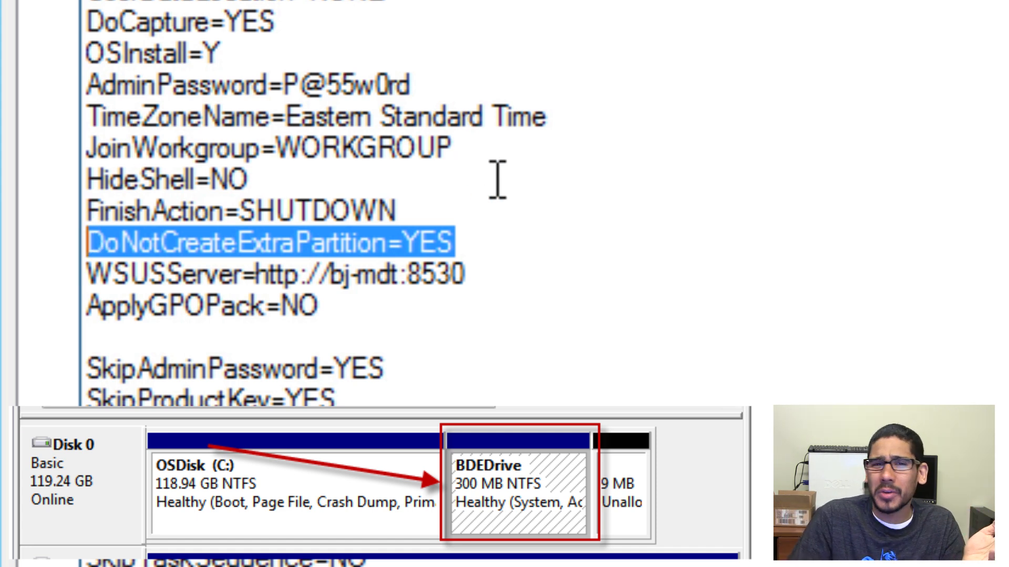
left_click_drag(537, 248, 45, 255)
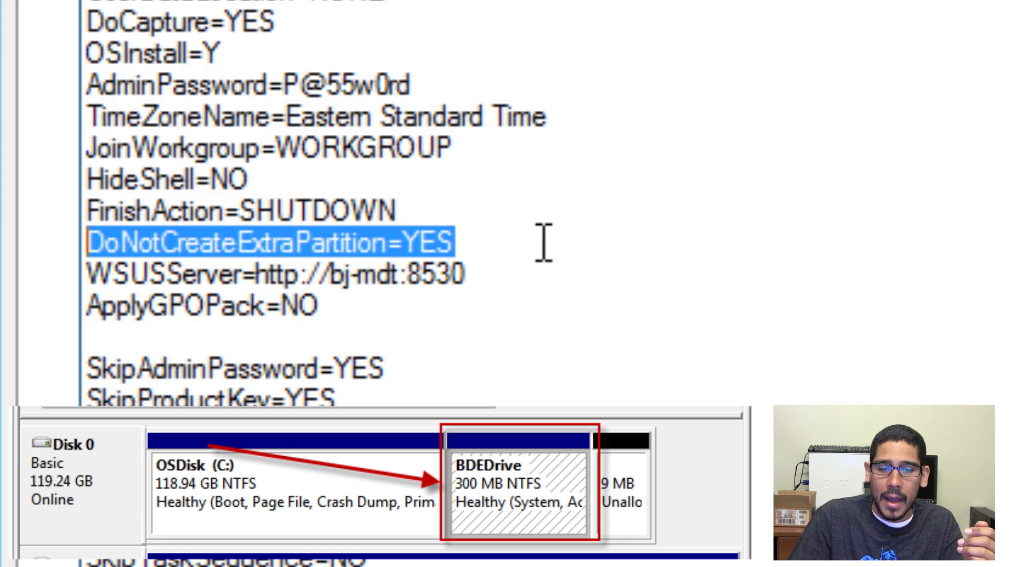
left_click_drag(534, 275, 68, 273)
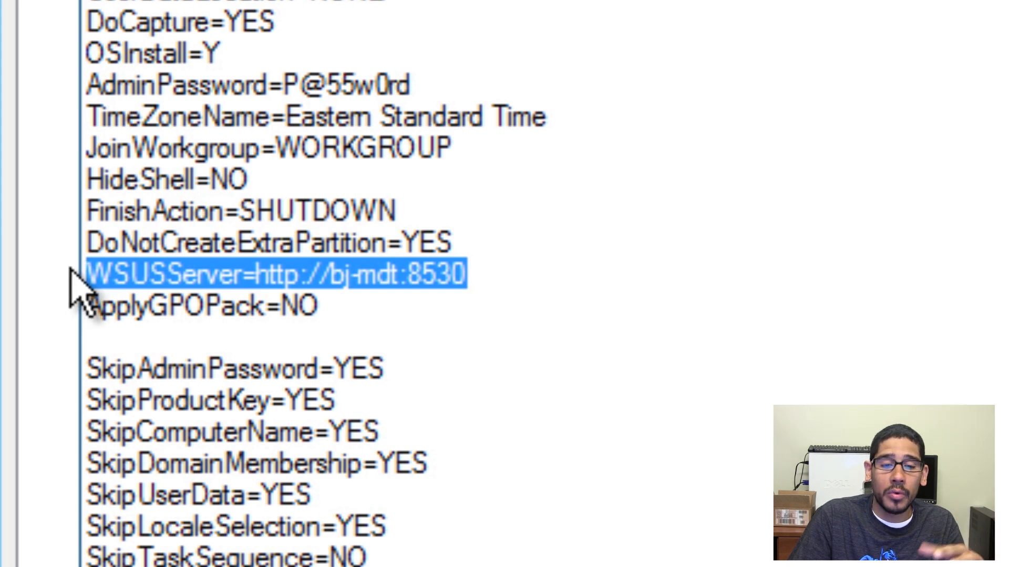
left_click(381, 302)
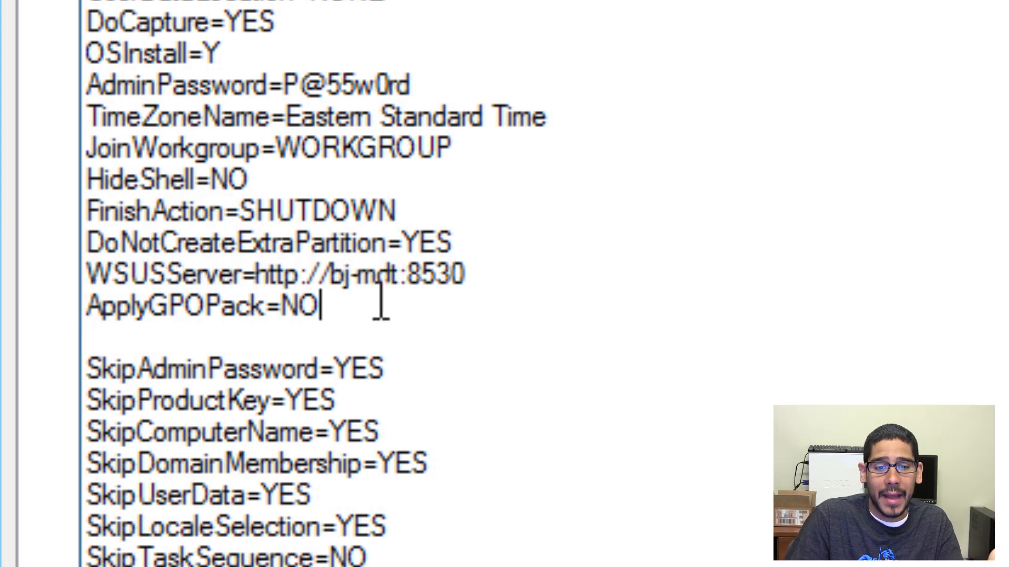
left_click_drag(381, 302, 66, 284)
left_click(490, 360)
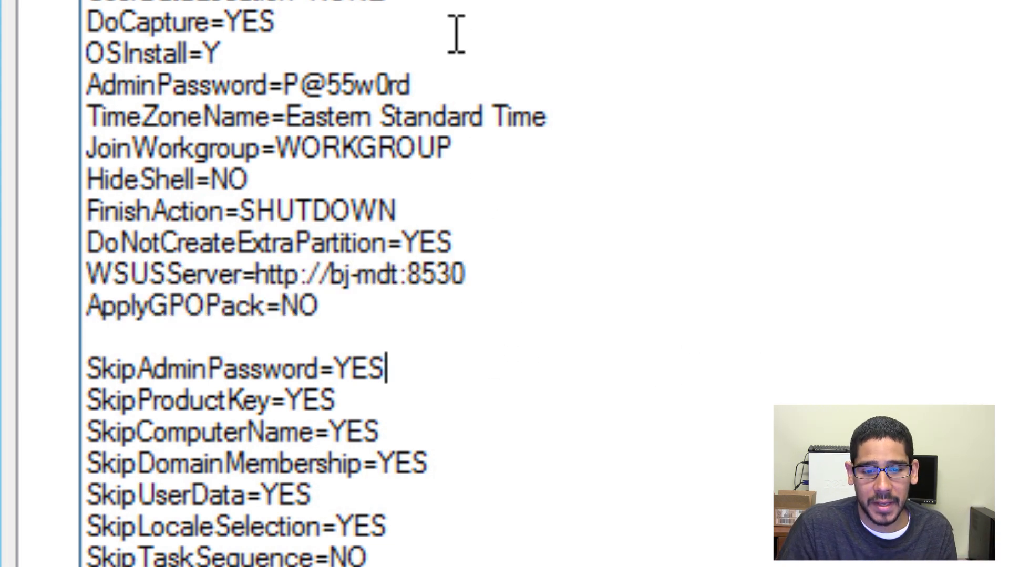
Step: Check the administrator password rule, then examine the SkipProductKey, SkipComputerName, SkipDomainMembership and SkipTaskSequence entries
left_click_drag(482, 84, 142, 84)
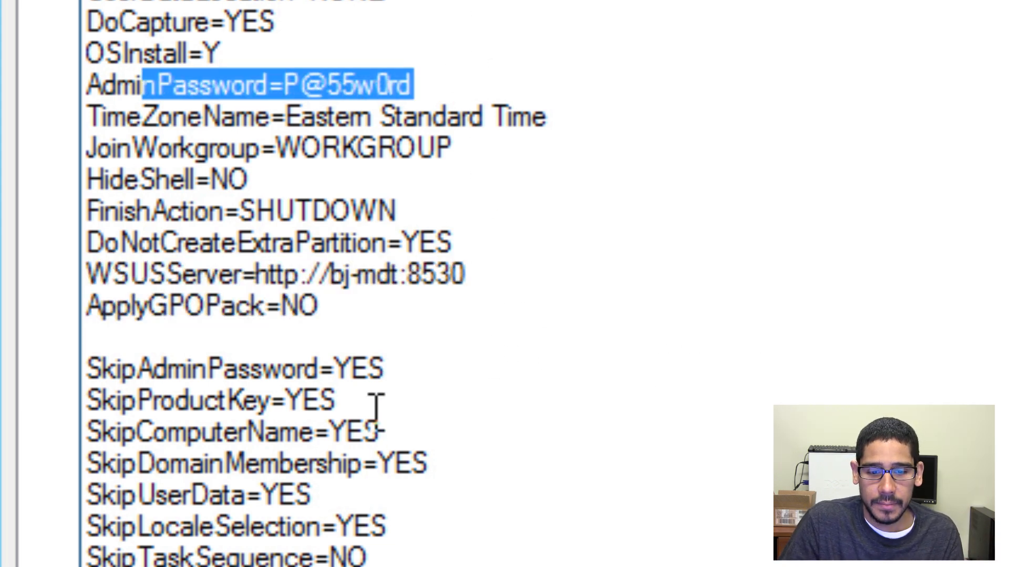
left_click_drag(376, 405, 50, 391)
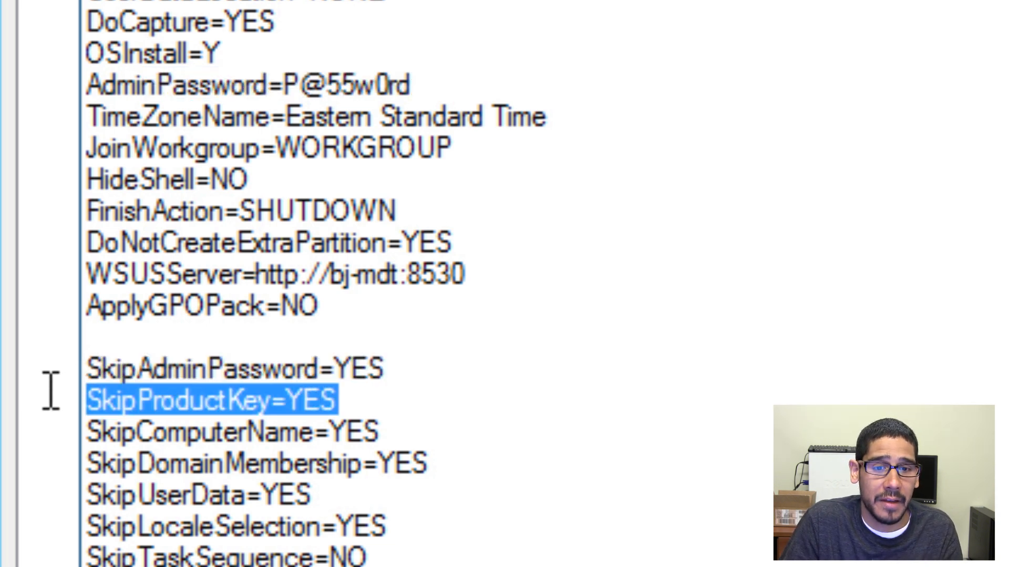
left_click_drag(423, 430, 14, 426)
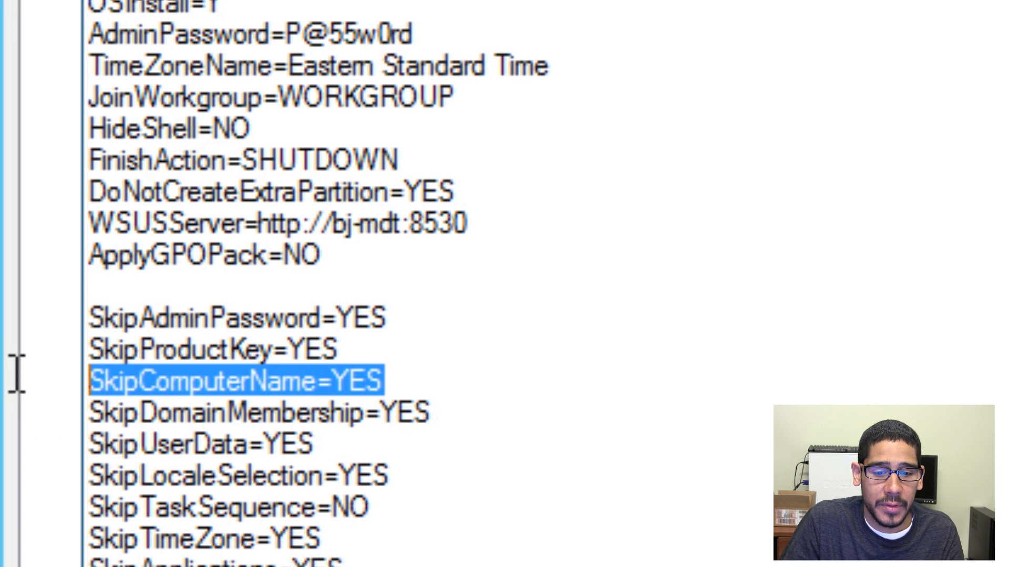
left_click(456, 420)
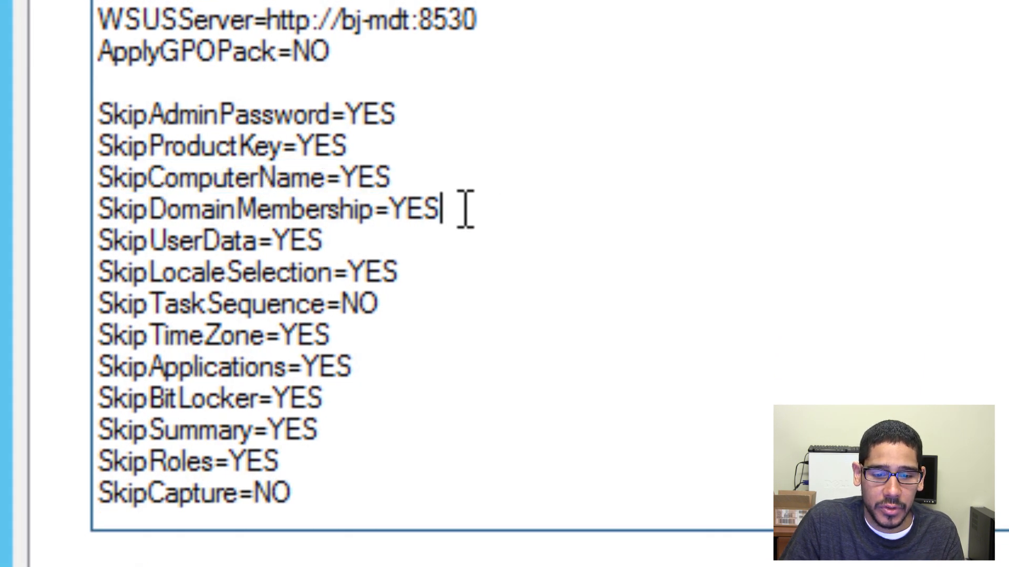
left_click_drag(466, 209, 79, 216)
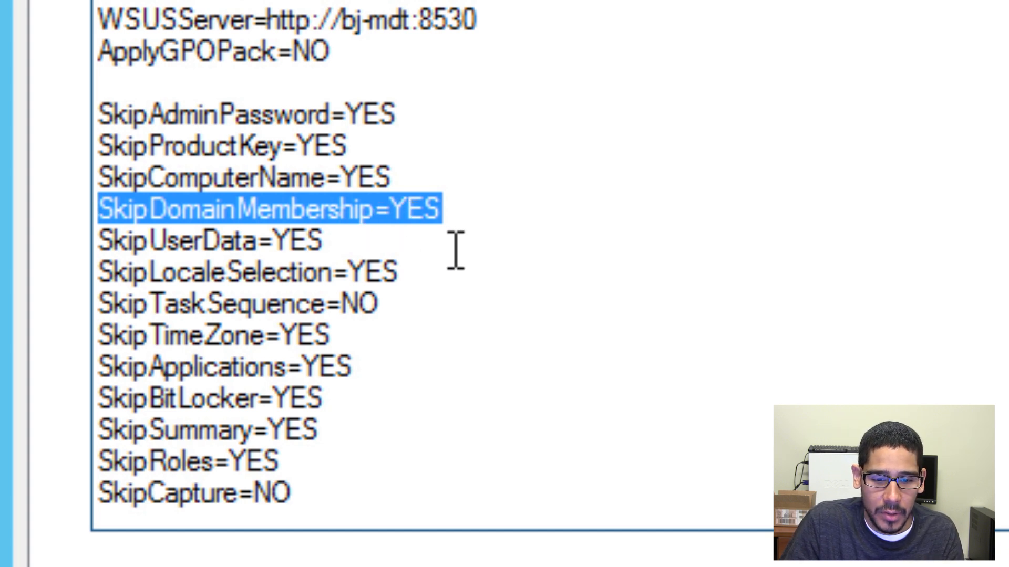
left_click_drag(418, 302, 82, 302)
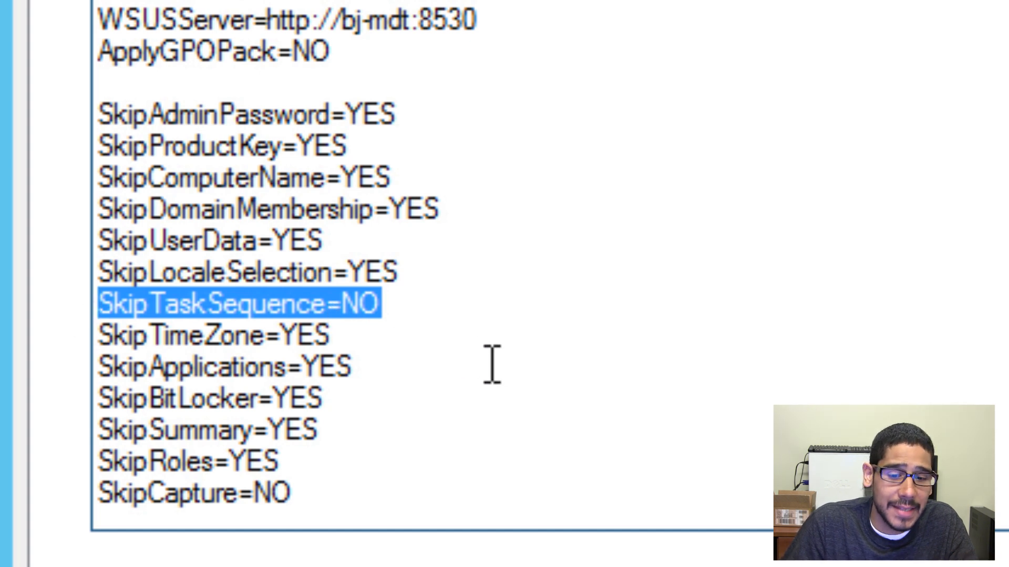
left_click(525, 4)
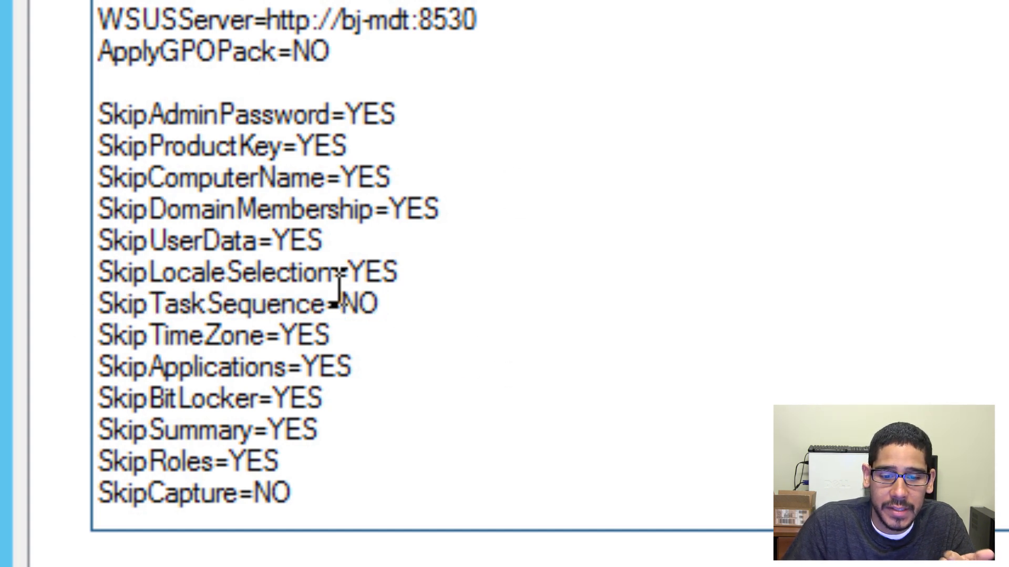
Step: Examine the SkipApplications, SkipSummary, SkipRoles, SkipCapture and SkipFinalSummary entries in the deployment rules
left_click_drag(398, 374, 150, 372)
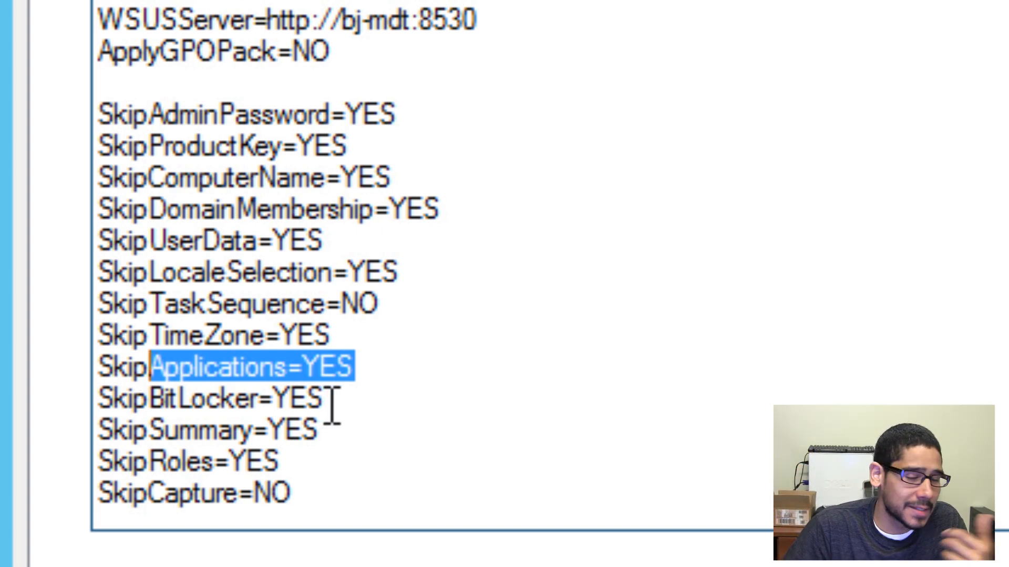
left_click(372, 434)
left_click(56, 434, "shift")
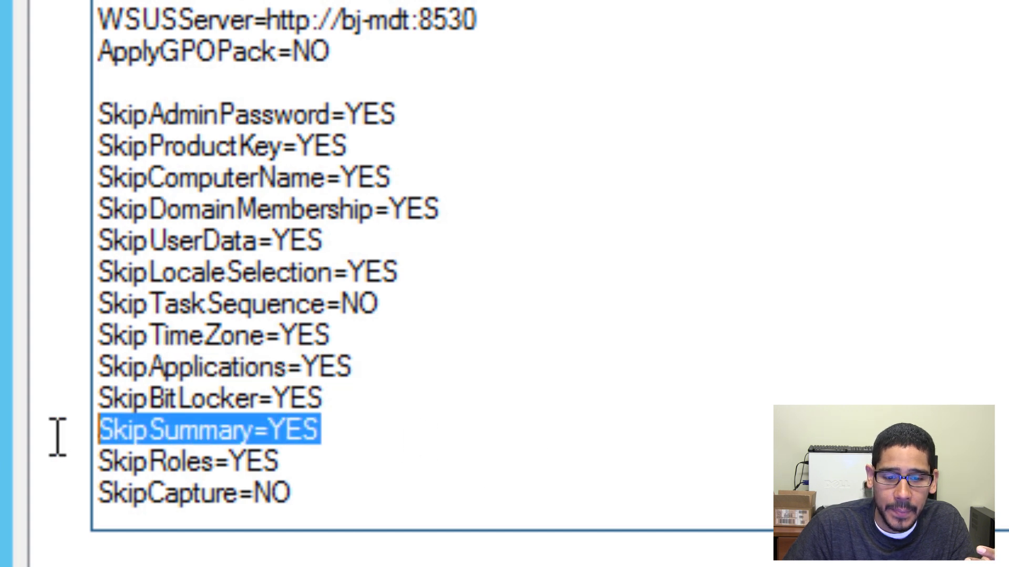
left_click(333, 462)
left_click(89, 461, "shift")
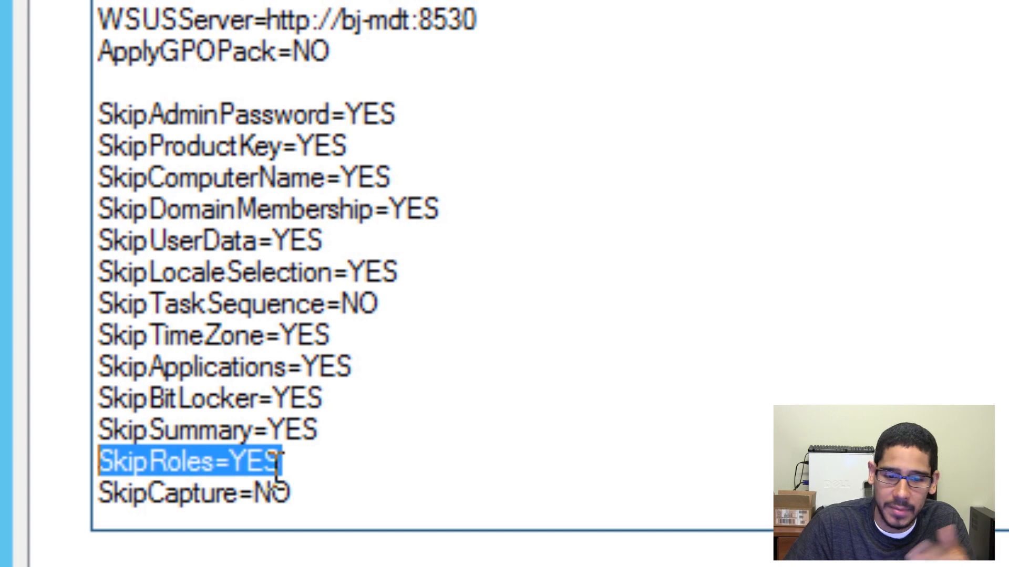
left_click(383, 494)
left_click(85, 494, "shift")
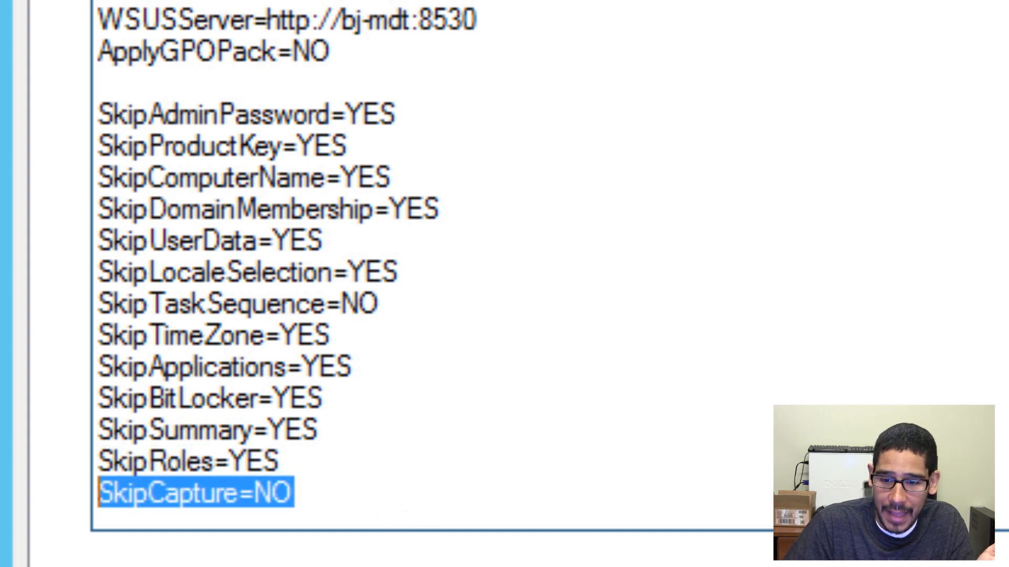
scroll(315, 263, "down", 1)
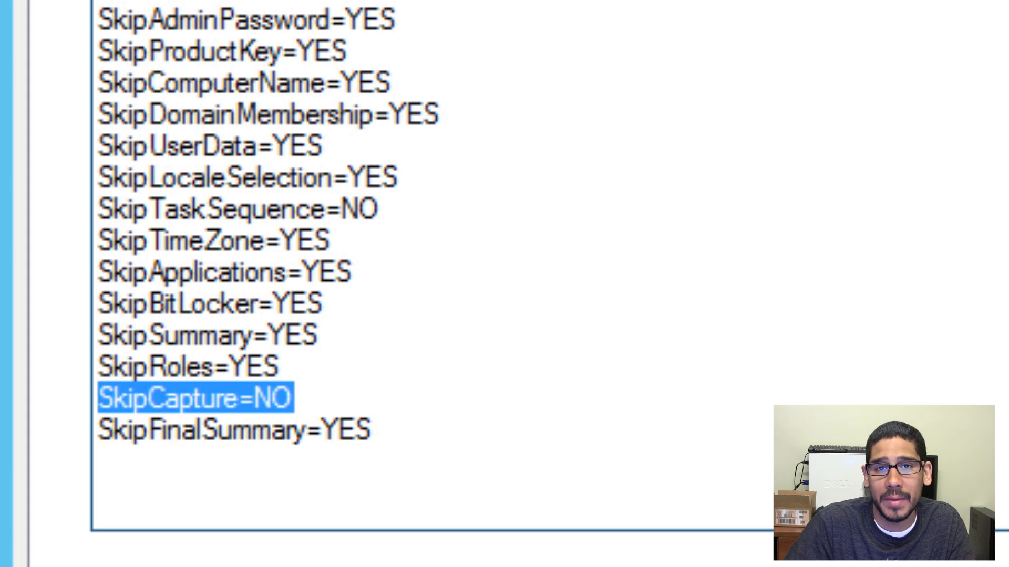
left_click(518, 434)
left_click(82, 428, "shift")
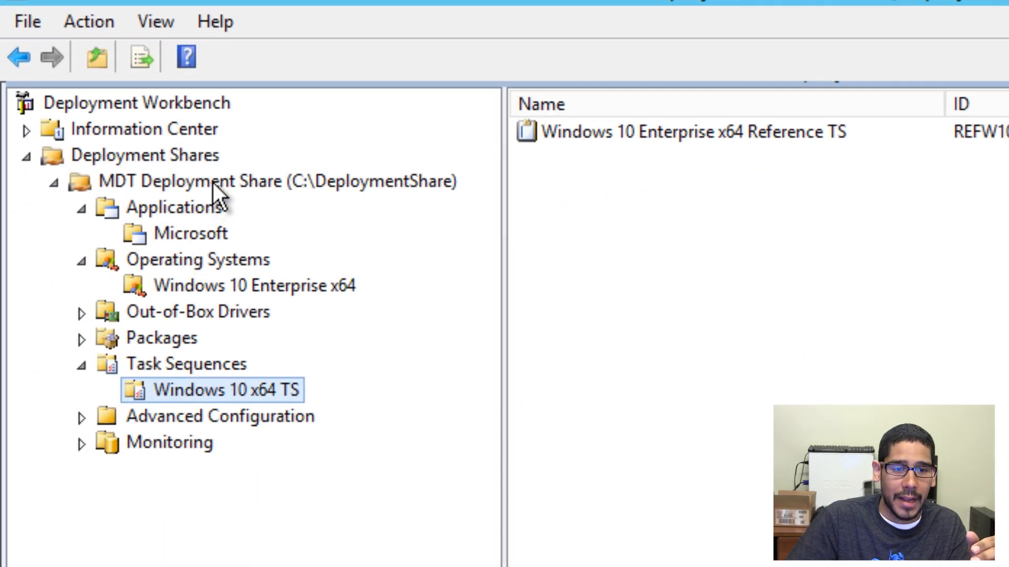
Step: Update the MDT Deployment Share with the option to optimize the boot image updating process
right_click(213, 183)
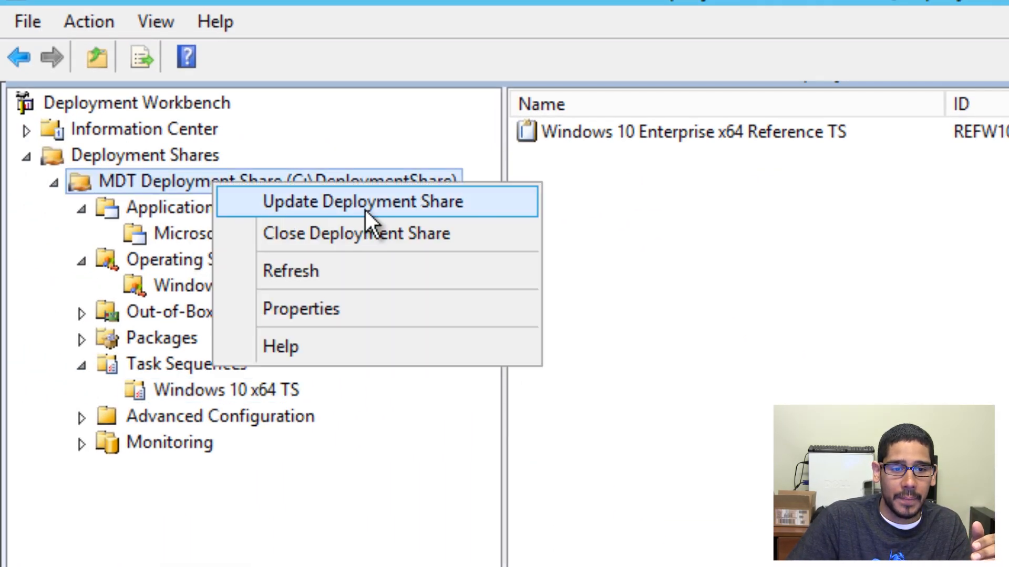
left_click(365, 210)
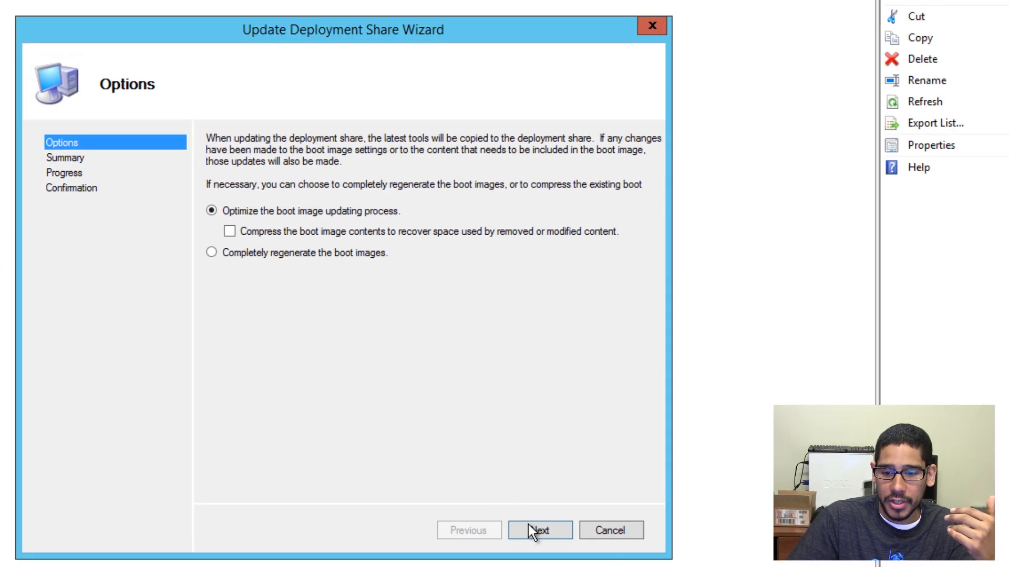
left_click(528, 524)
left_click(532, 528)
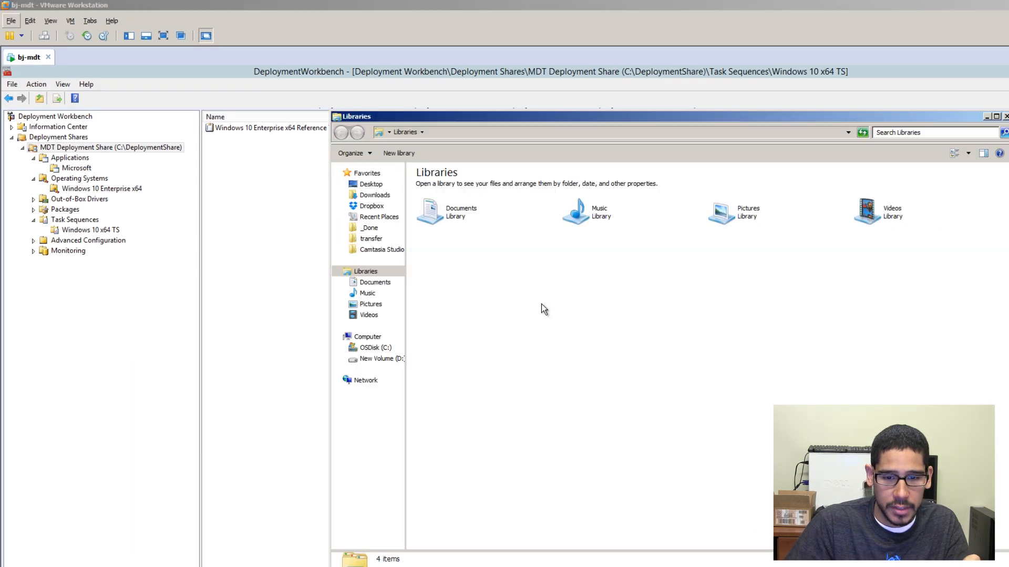
Step: In Windows Explorer on the host, create a folder named bj-temp in D:\VMs and open it
left_click(392, 361)
left_click(433, 212)
double_click(432, 211)
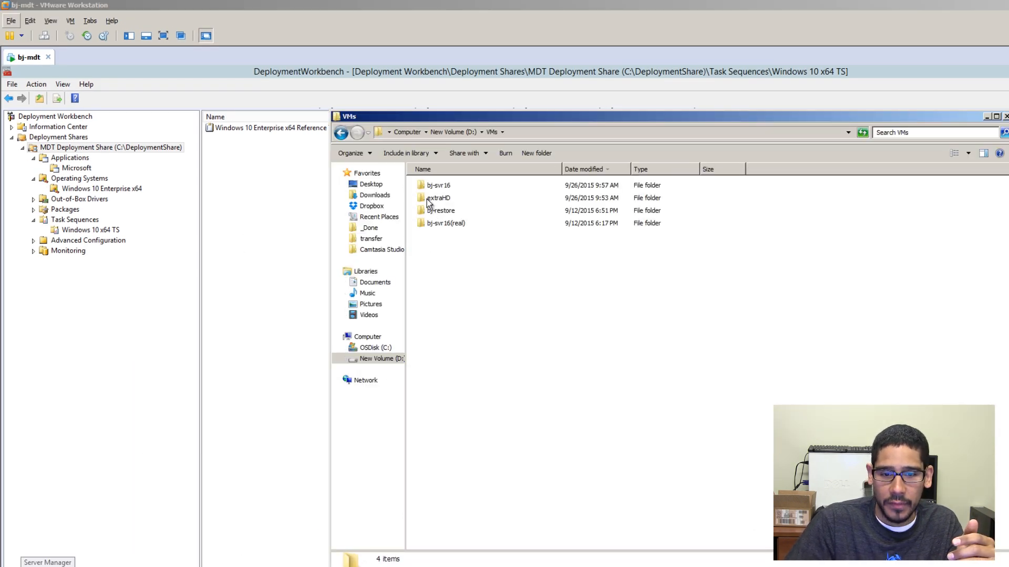
left_click(536, 154)
type("bj-temp")
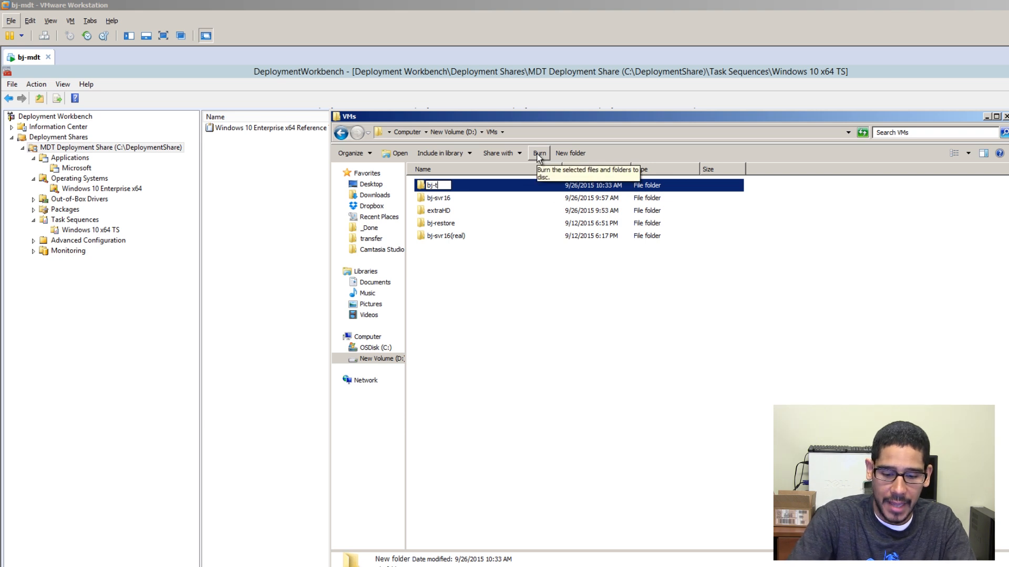
key("Return")
key("Return")
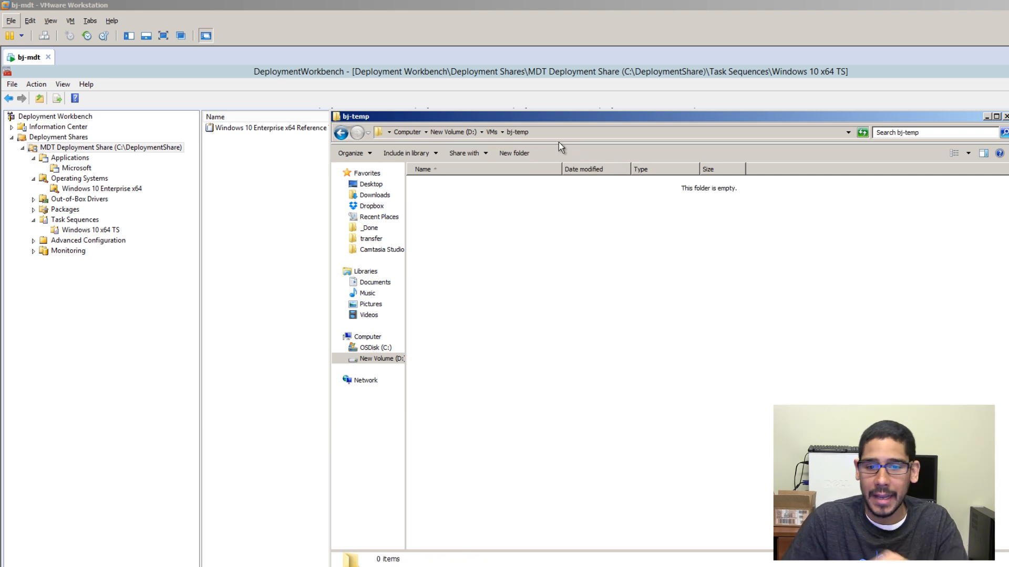
Step: Copy the D:\VMs\bj-temp folder path, close its window and finish the Update Deployment Share Wizard
left_click(569, 132)
key("ctrl+c")
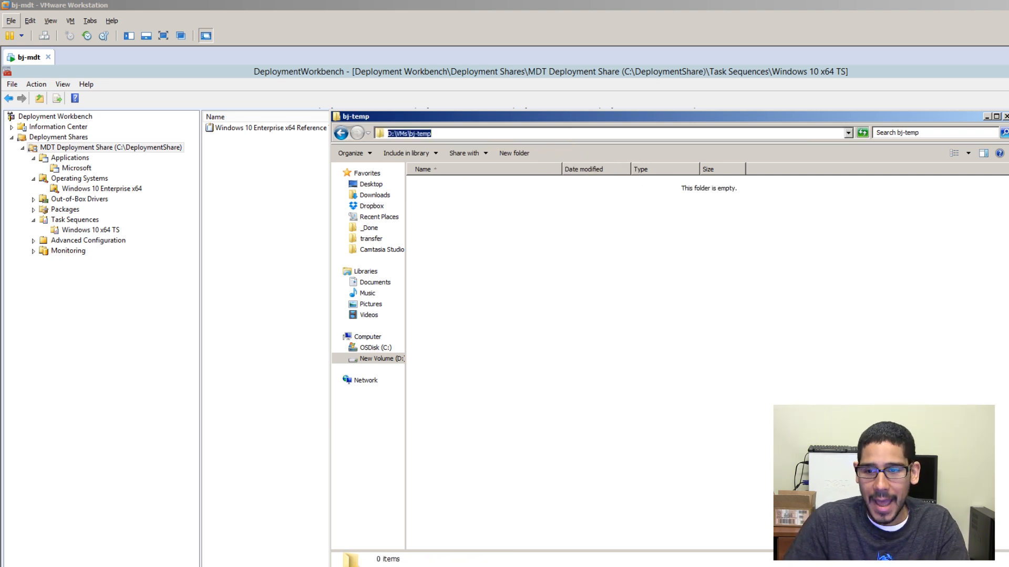
left_click(1005, 116)
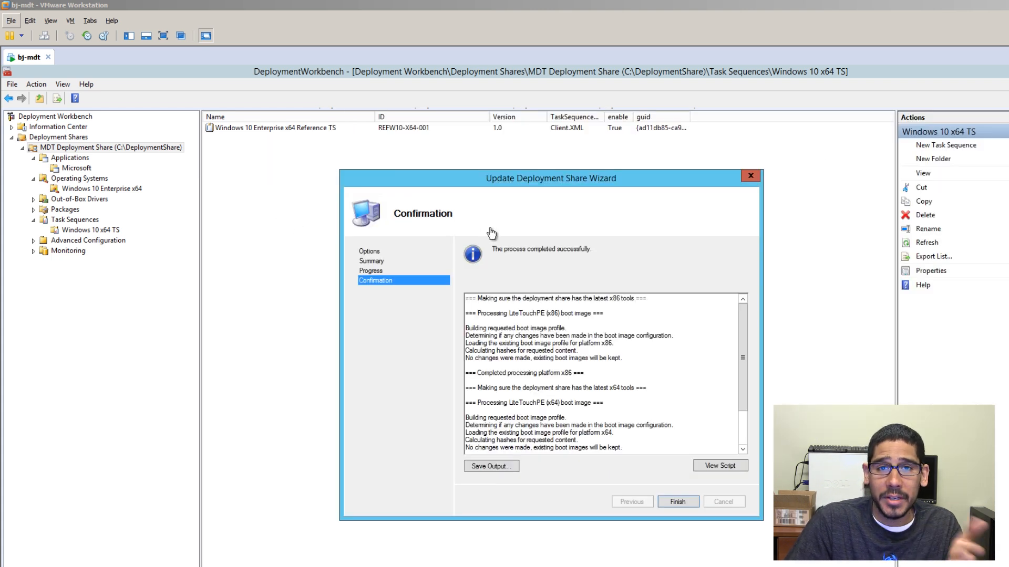
left_click(678, 503)
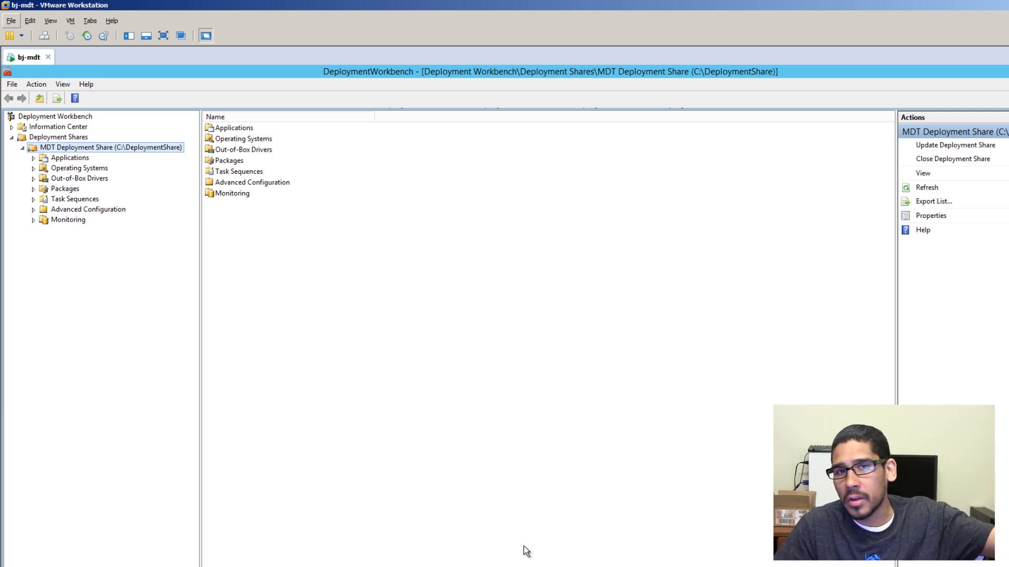
Step: In Windows Deployment Services, replace the Lite Touch Windows PE (x86) boot image with C:\DeploymentShare\Boot\LiteTouchPE_x86.wim
left_click(473, 566)
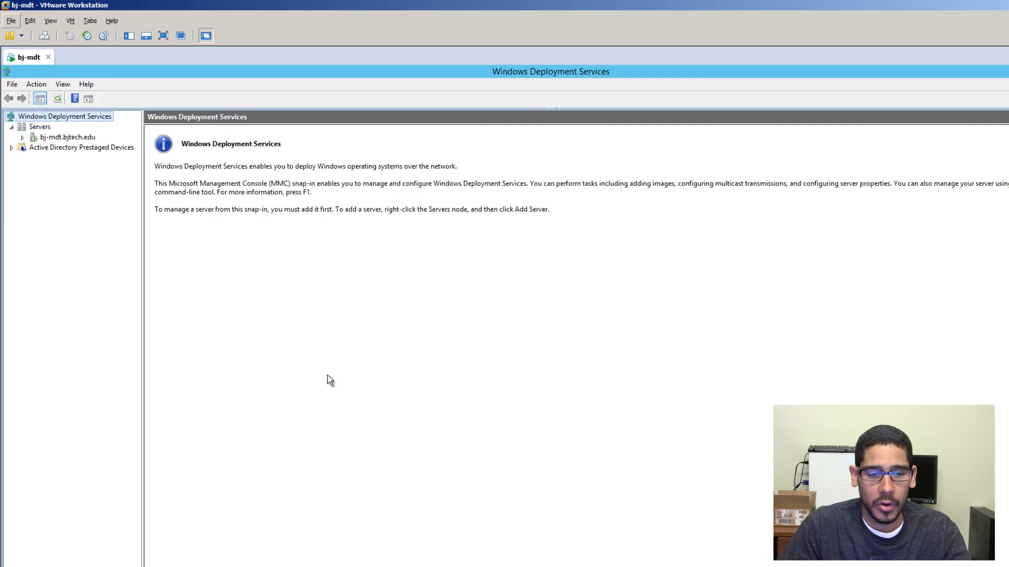
left_click(23, 137)
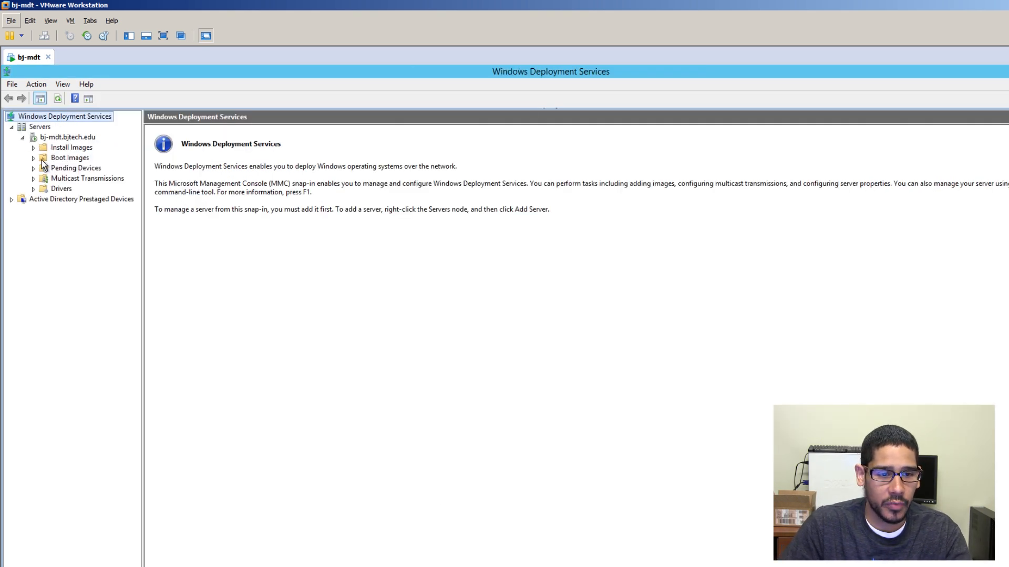
left_click(60, 160)
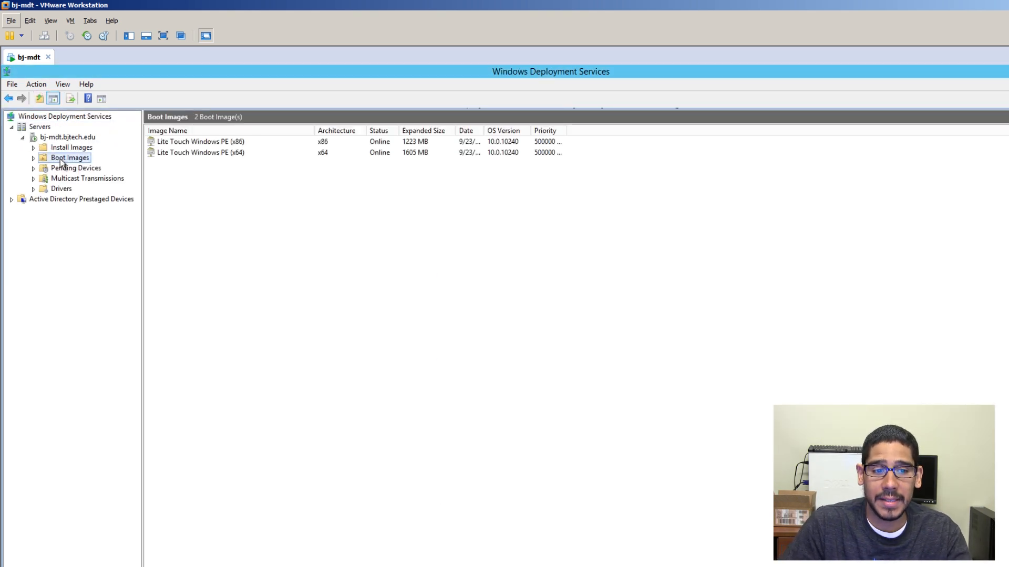
right_click(194, 147)
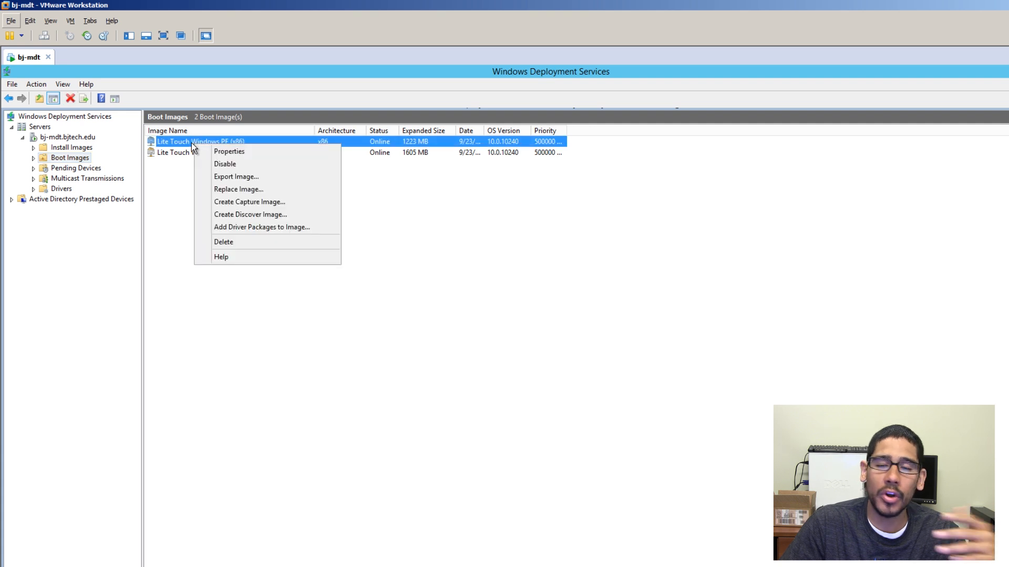
left_click(245, 190)
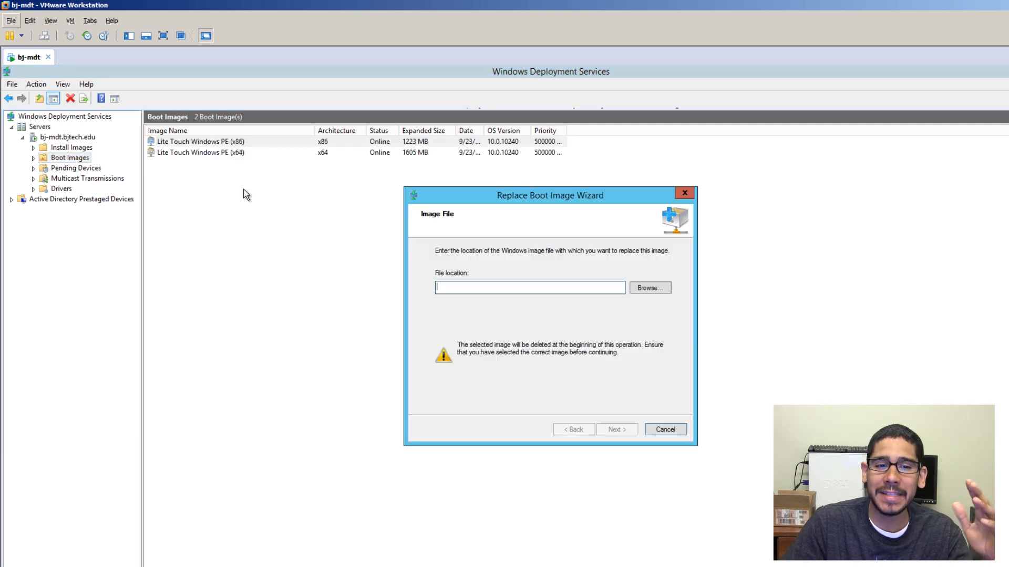
left_click(651, 289)
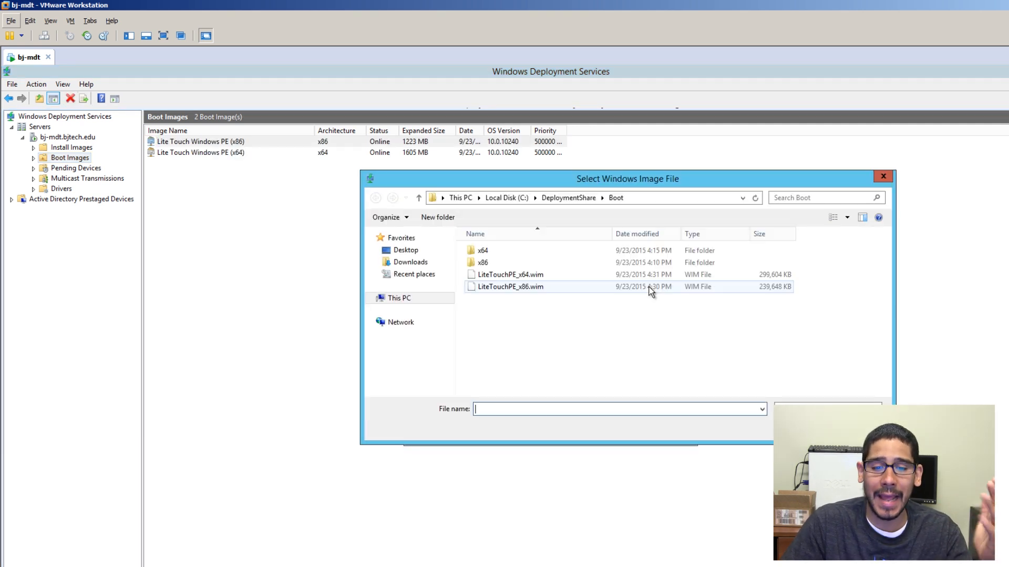
double_click(541, 287)
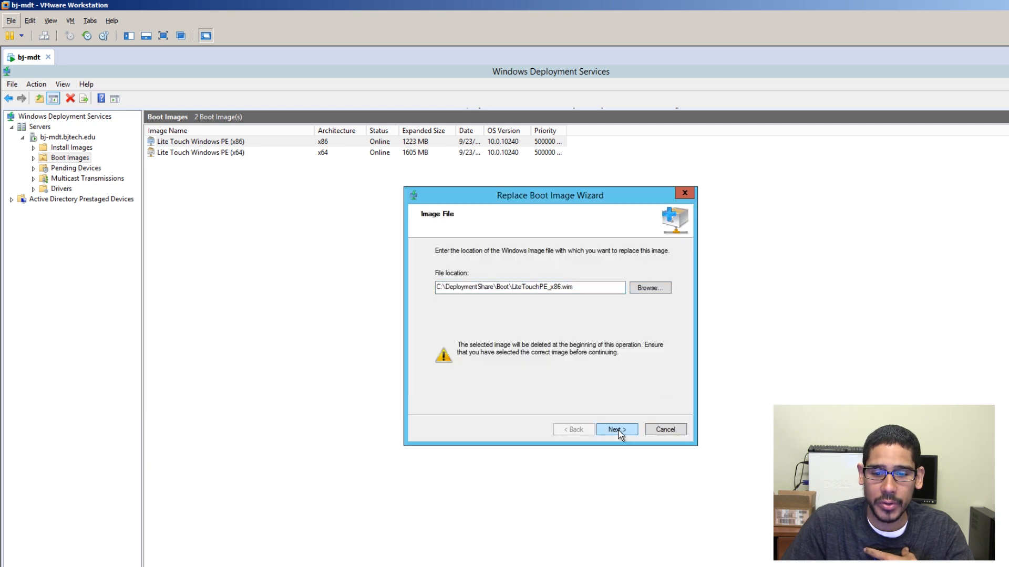
left_click(618, 430)
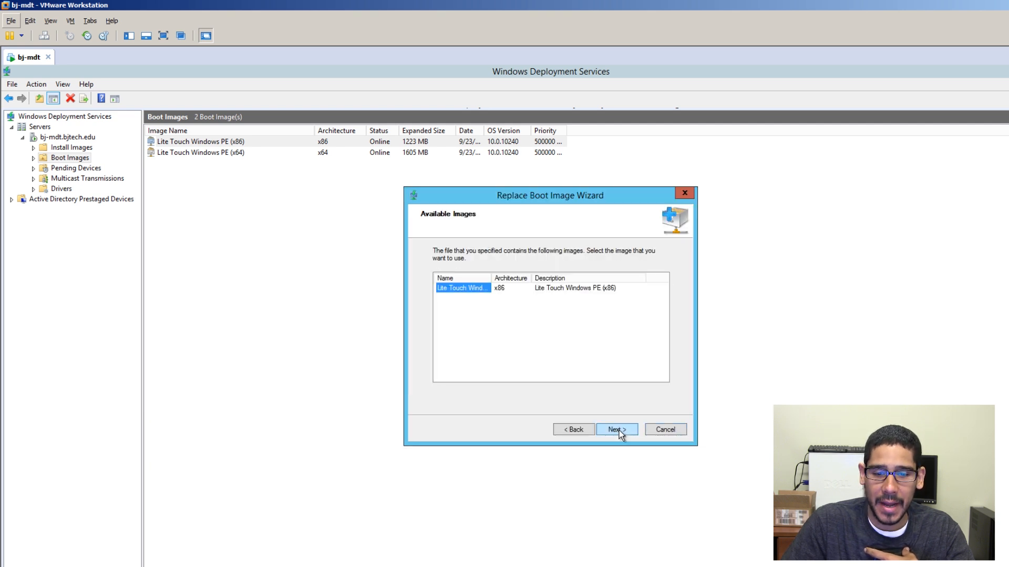
left_click(618, 429)
left_click(618, 430)
left_click(618, 430)
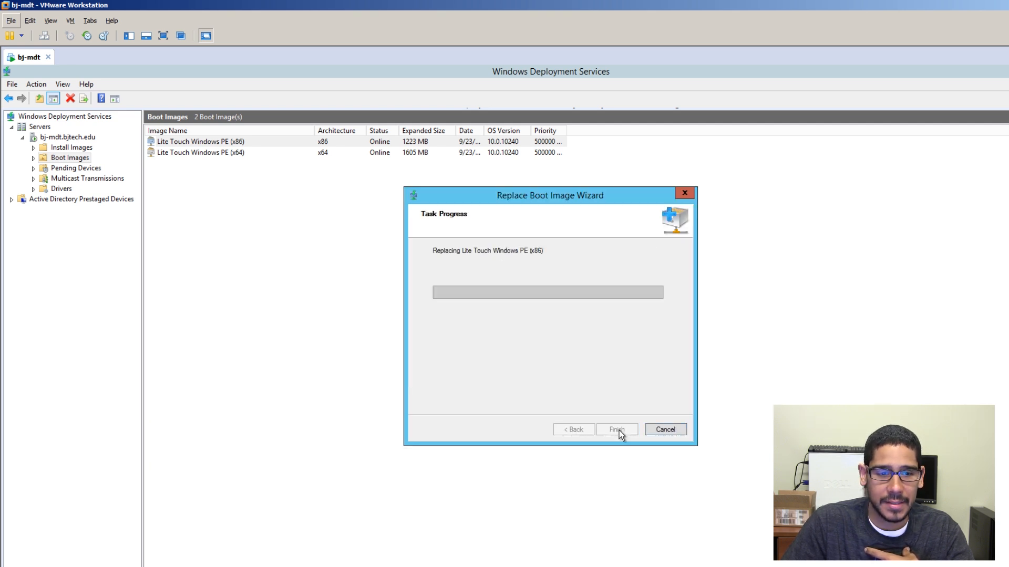
Step: Start a new typical VMware virtual machine with Windows 8 x64 as guest system, named bj-temp and located in D:\VMs\bj-temp
left_click(10, 21)
left_click(31, 32)
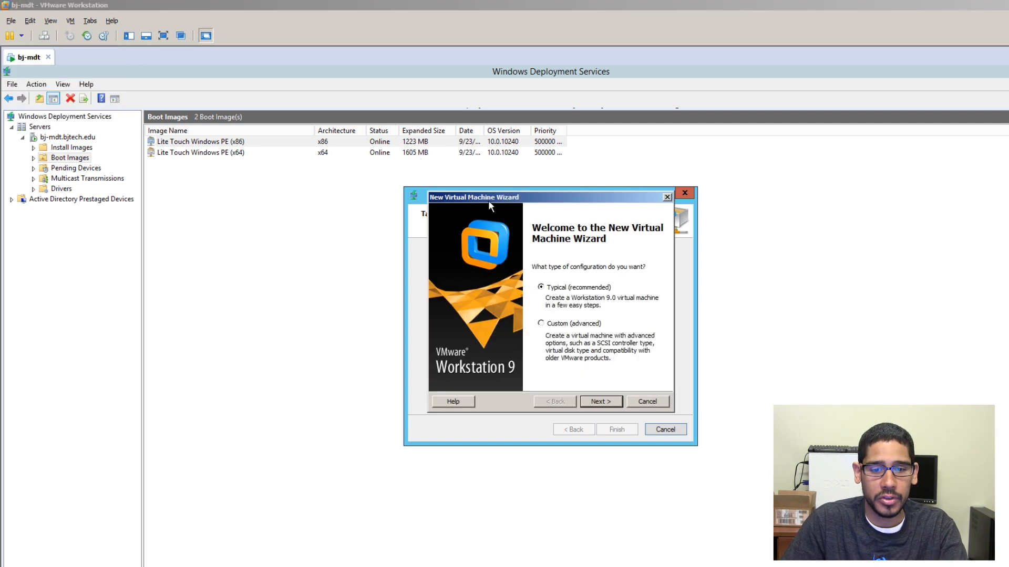
left_click(606, 401)
left_click(606, 400)
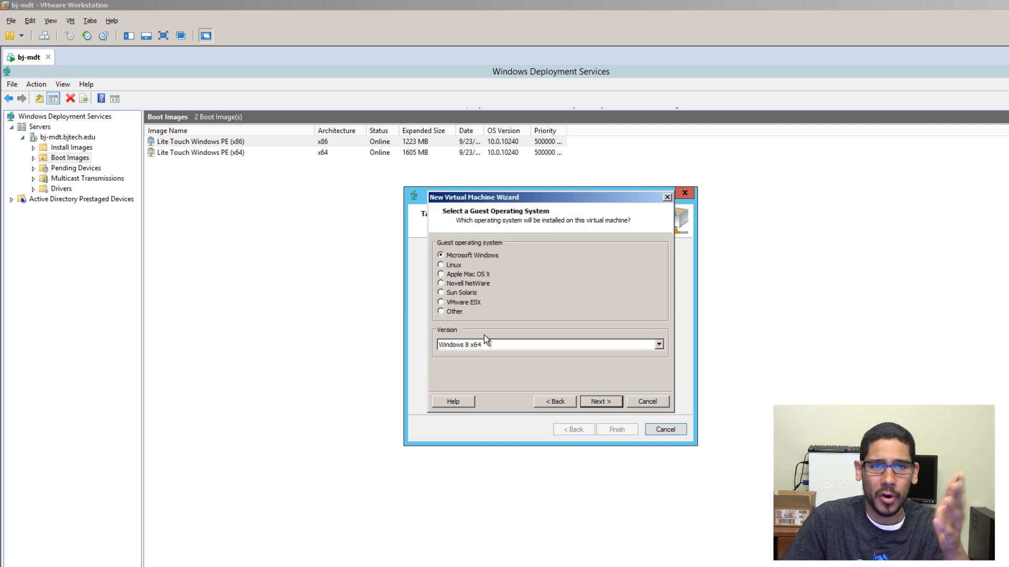
left_click(600, 401)
type("bj-temp")
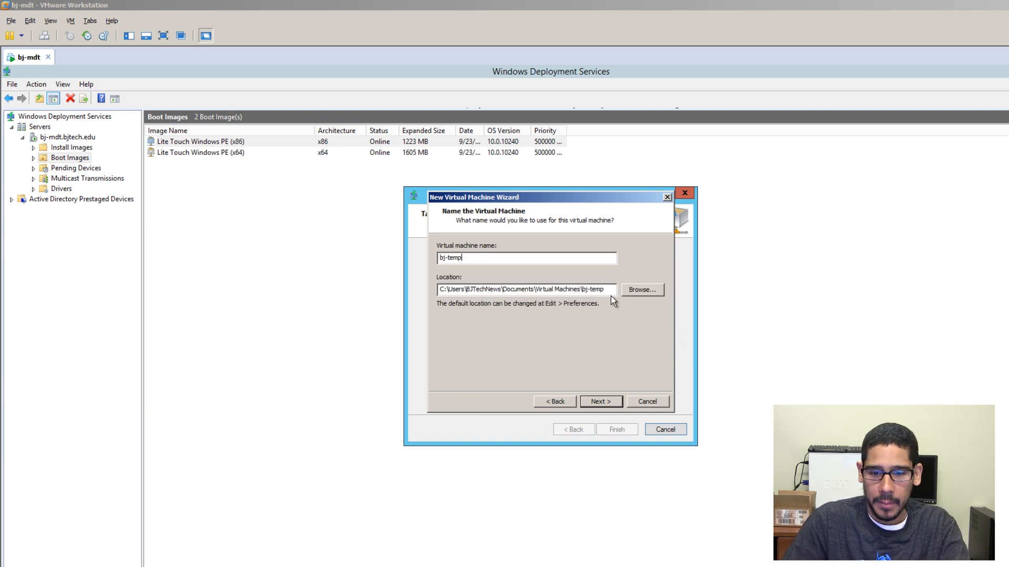
left_click_drag(612, 289, 384, 281)
key("ctrl+v")
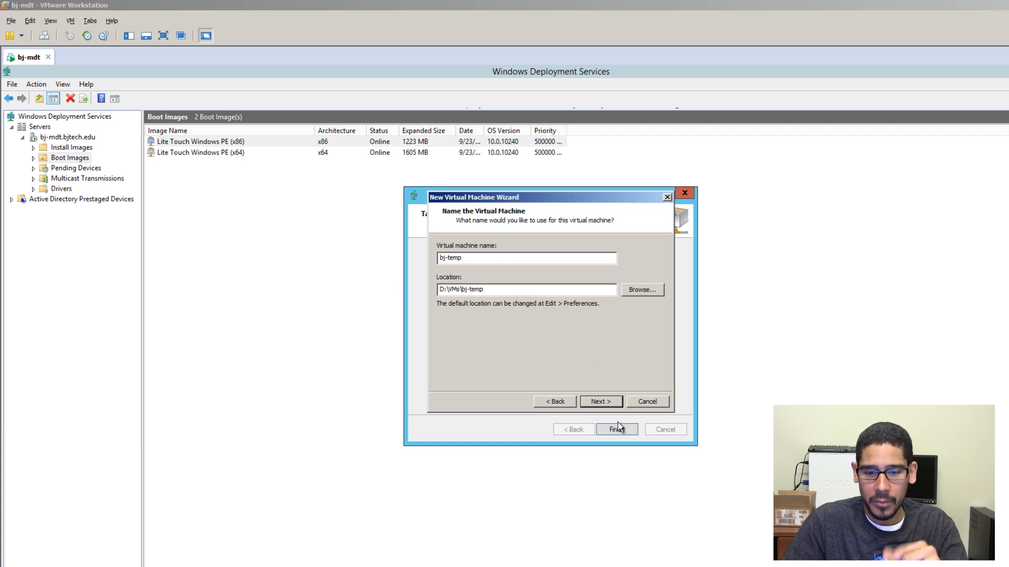
Step: Set the virtual machine's maximum disk size to 20 GB, split into multiple files, and finish creating it
left_click(594, 408)
double_click(521, 270)
type("25")
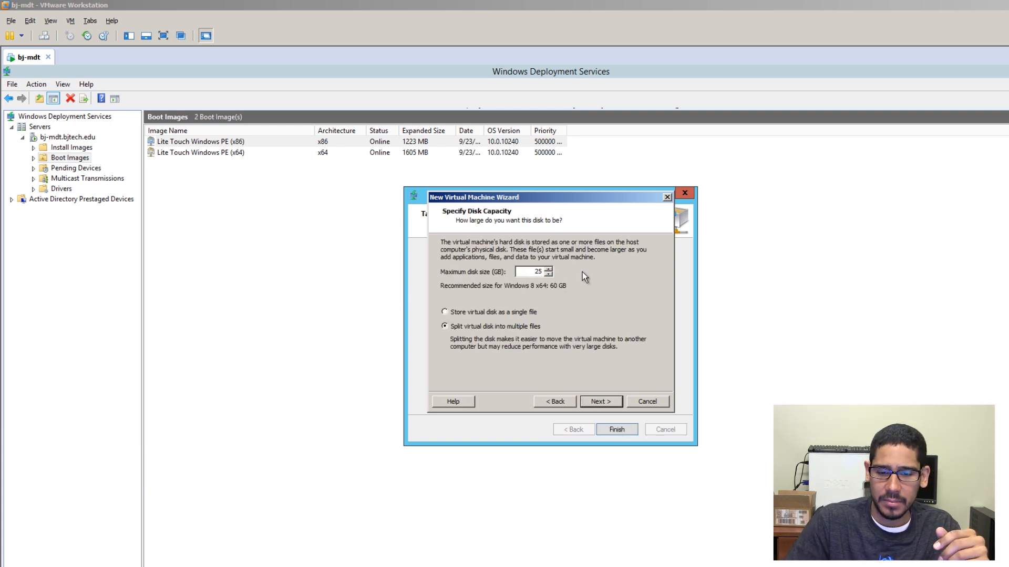
key("BackSpace")
type("0")
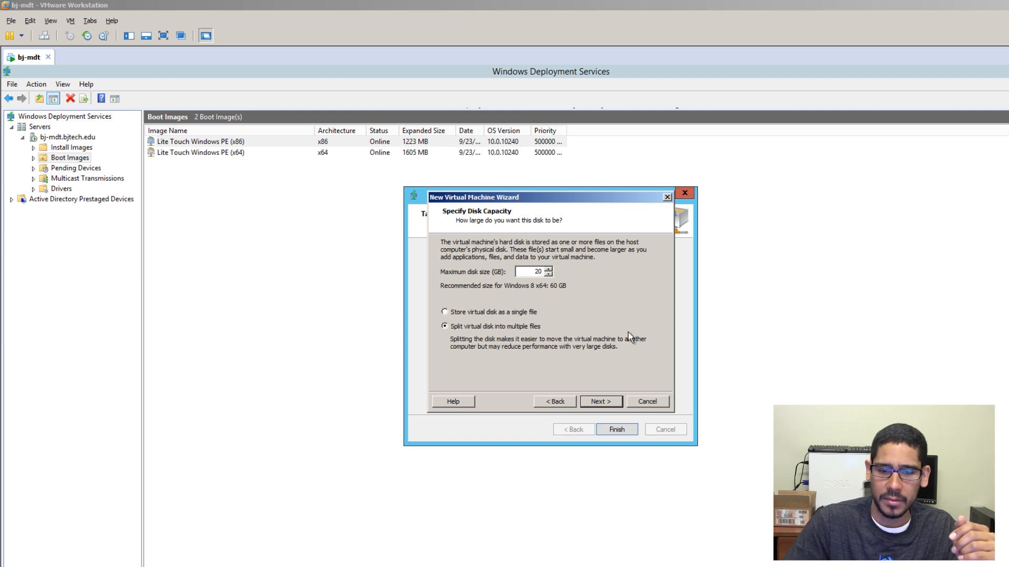
left_click(605, 401)
left_click(603, 402)
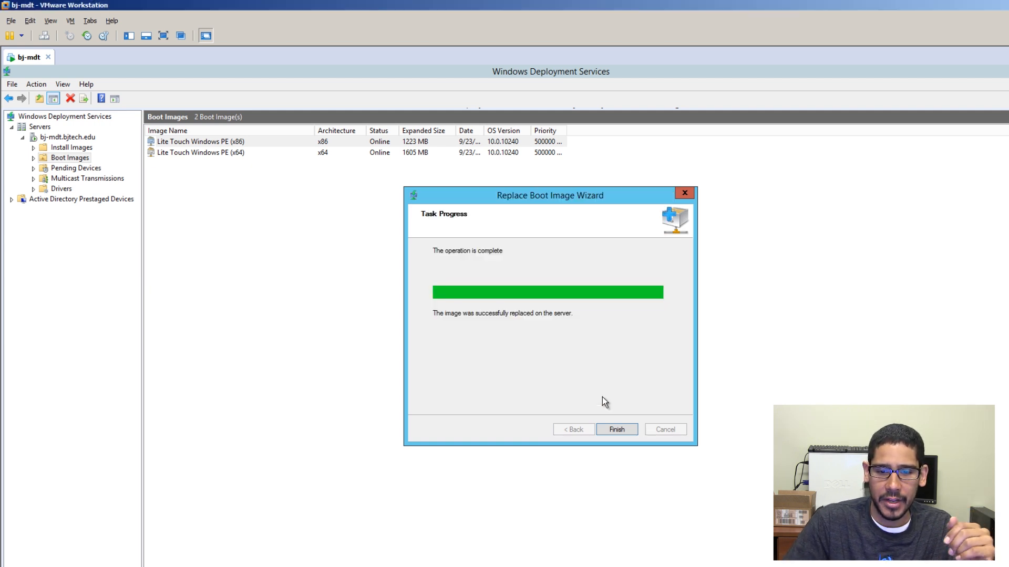
Step: On bj-mdt, finish the x86 replacement and replace the Lite Touch Windows PE (x64) boot image with C:\DeploymentShare\Boot\LiteTouchPE_x64.wim
left_click(12, 58)
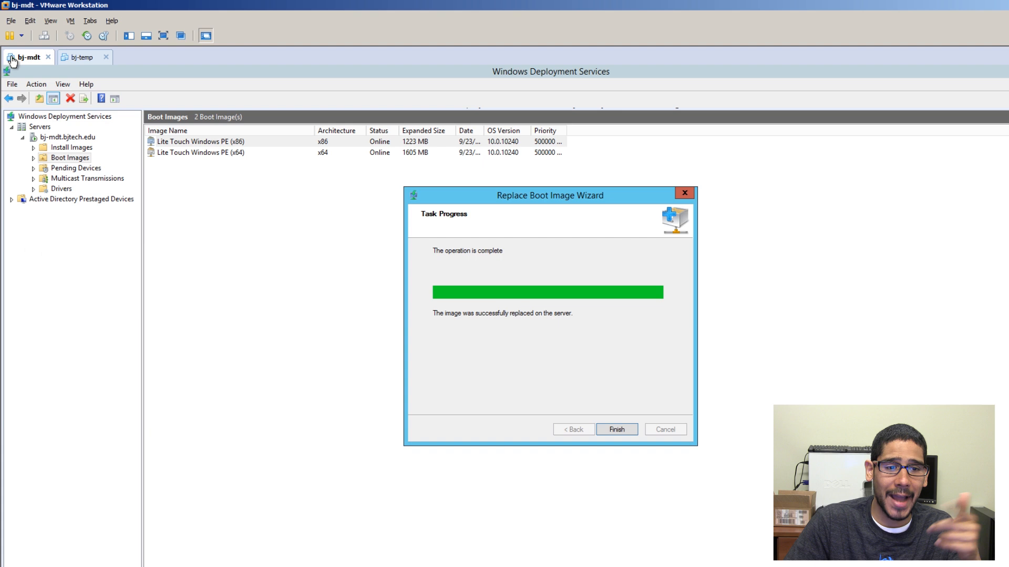
left_click(614, 430)
right_click(189, 152)
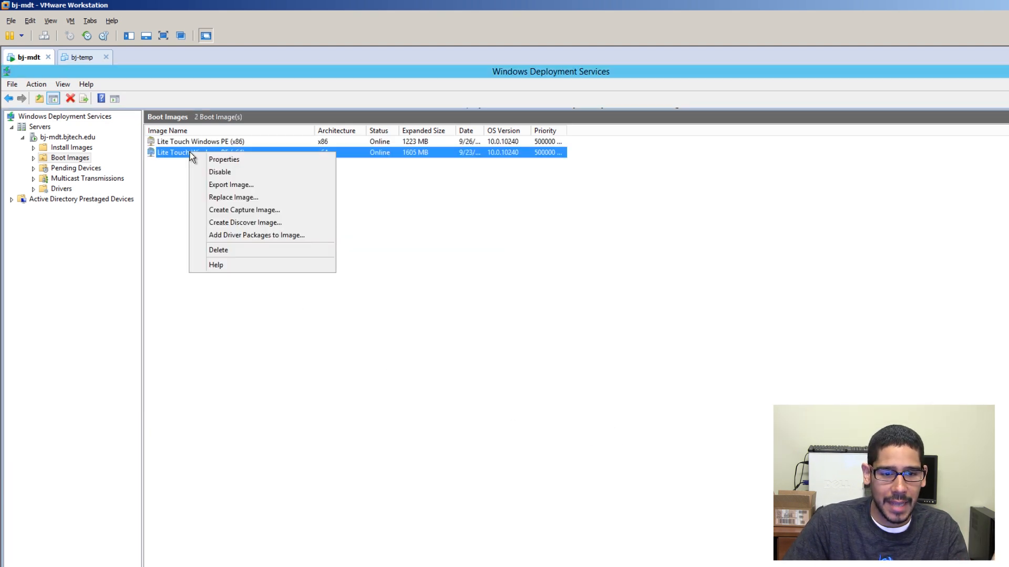
left_click(229, 199)
left_click(650, 288)
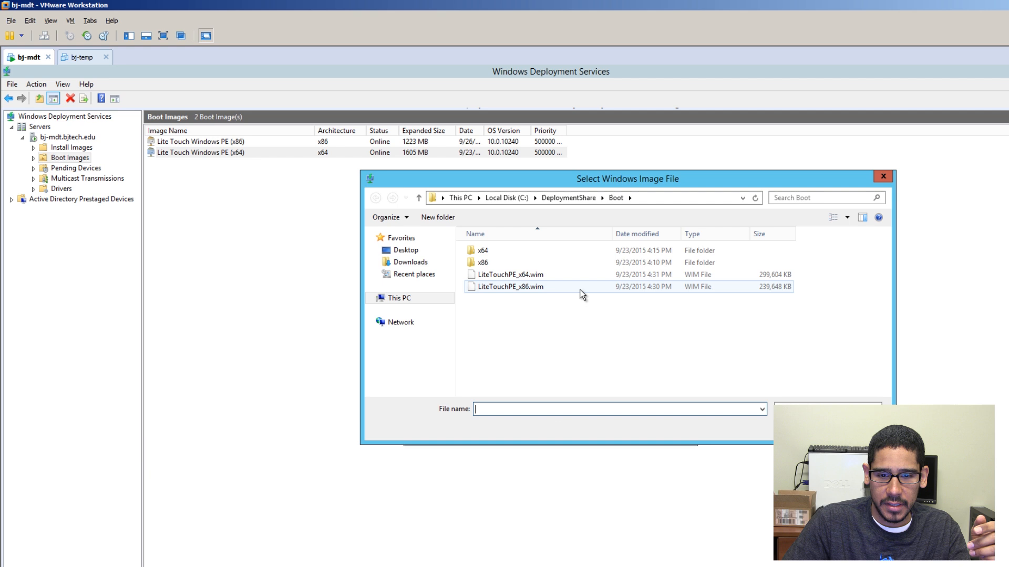
left_click(522, 275)
left_click(822, 410)
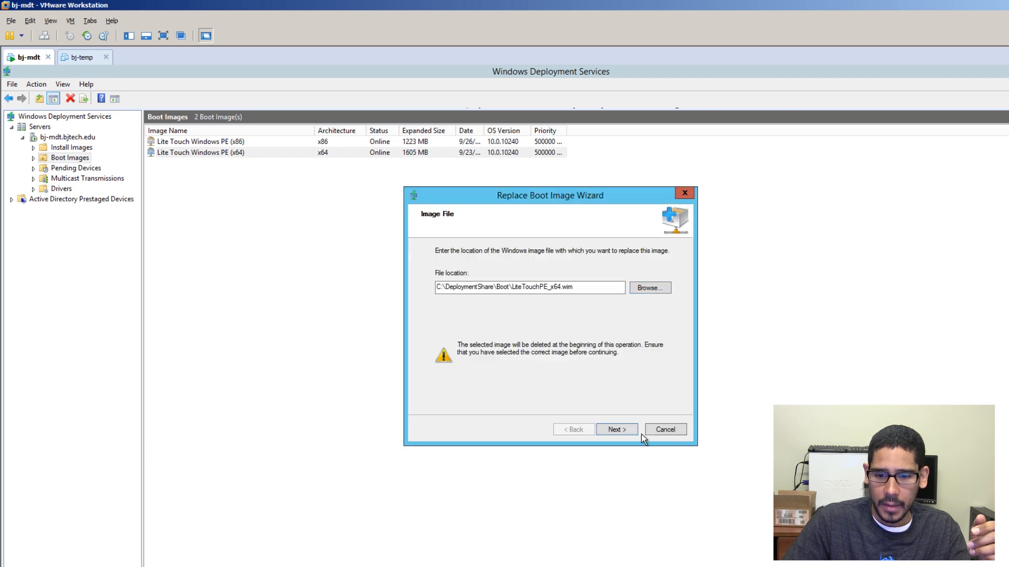
left_click(619, 431)
left_click(619, 431)
left_click(619, 431)
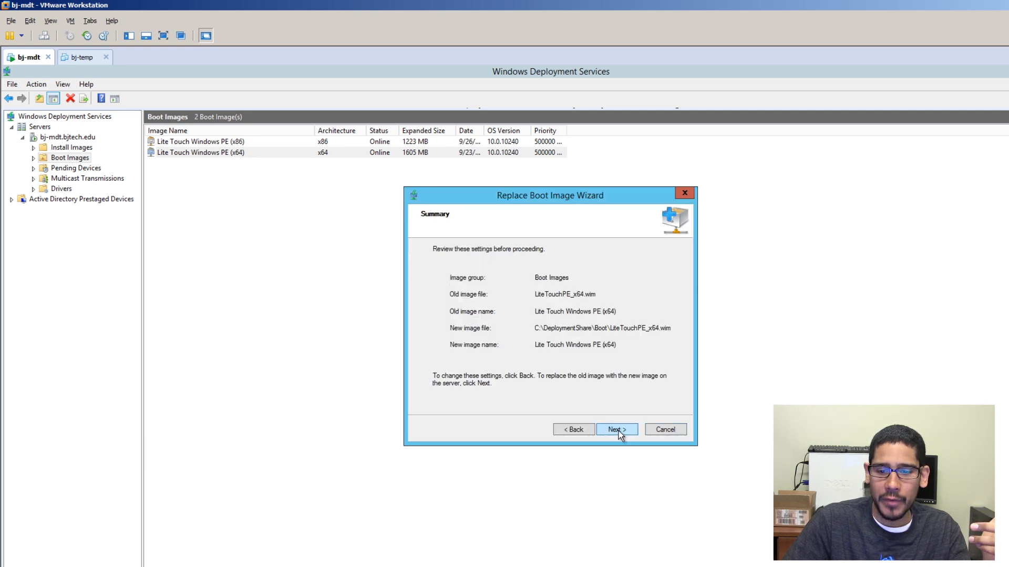
left_click(619, 431)
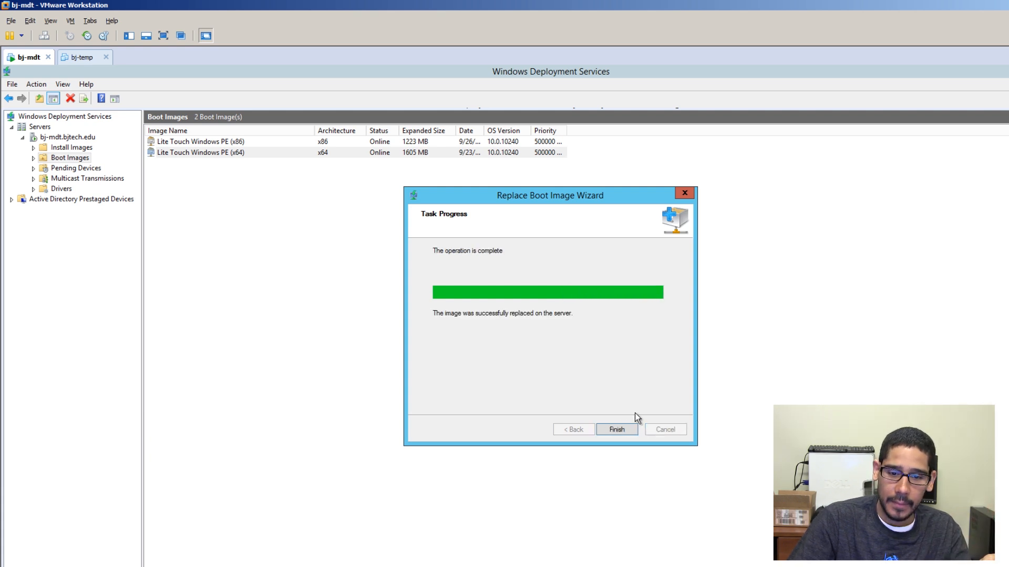
left_click(616, 429)
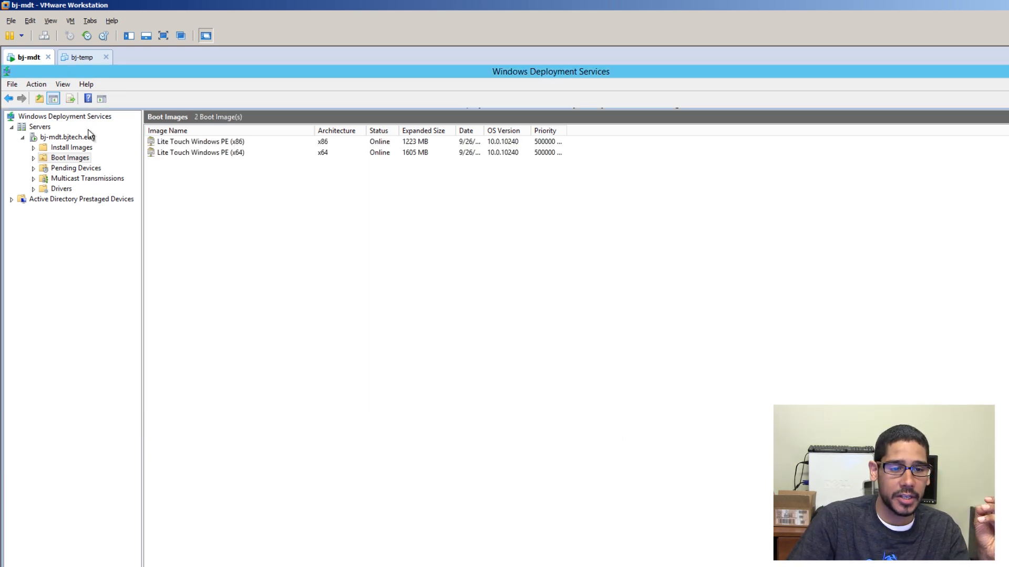
Step: Restart Windows Deployment Services on the bj-mdt.bjtech.edu server and dismiss the confirmation
right_click(71, 138)
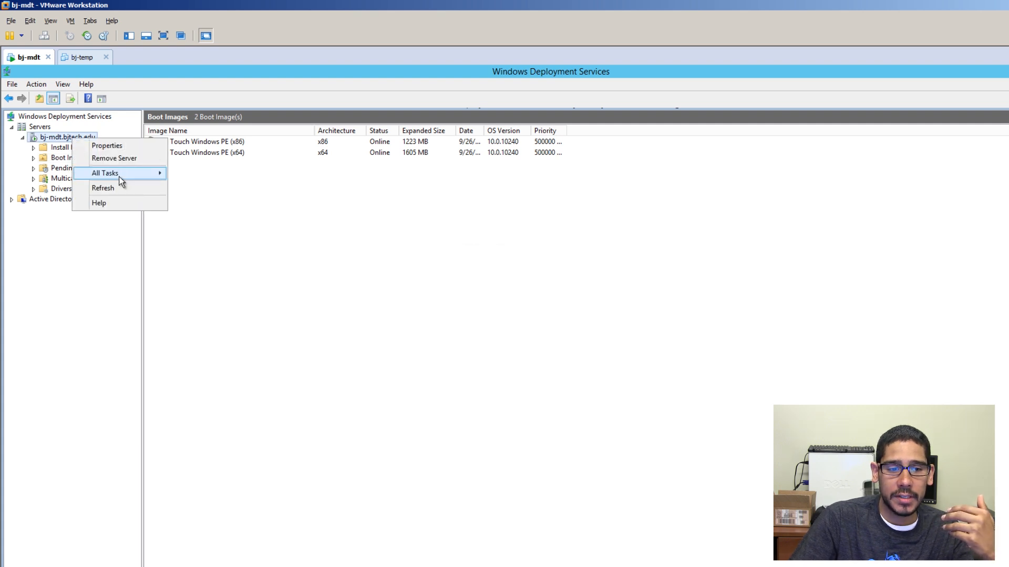
left_click(54, 137)
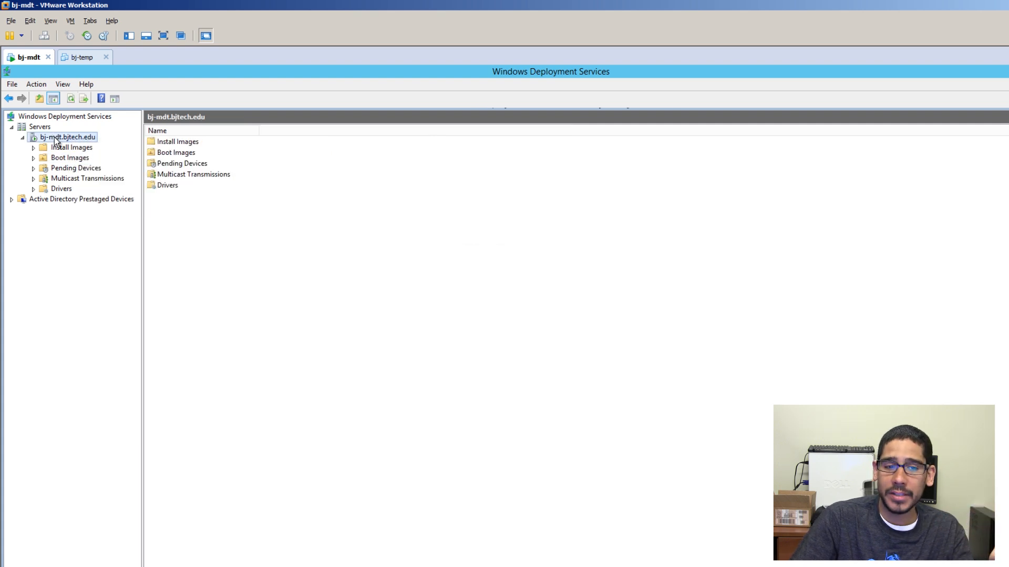
right_click(55, 137)
mouse_move(105, 171)
left_click(197, 196)
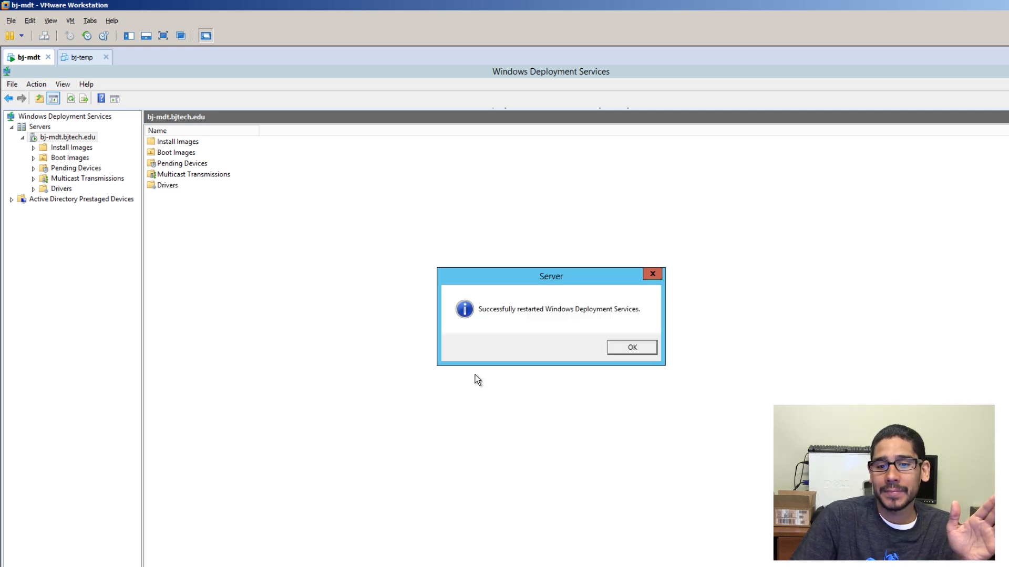
left_click(631, 349)
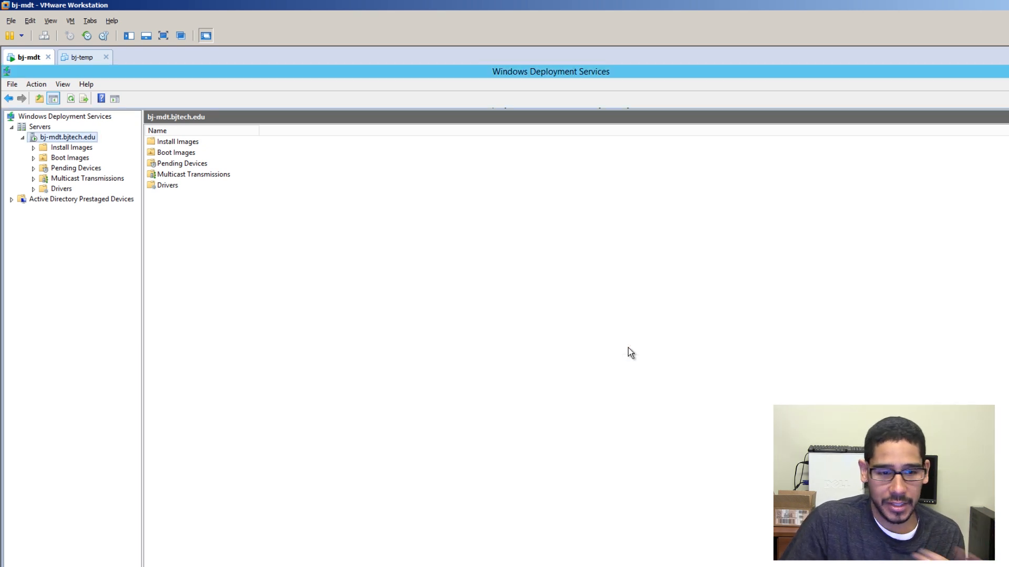
Step: Boot the bj-temp virtual machine into Lite Touch Windows PE (x64) and select the Windows 10 Enterprise x64 Reference TS task sequence
left_click(81, 61)
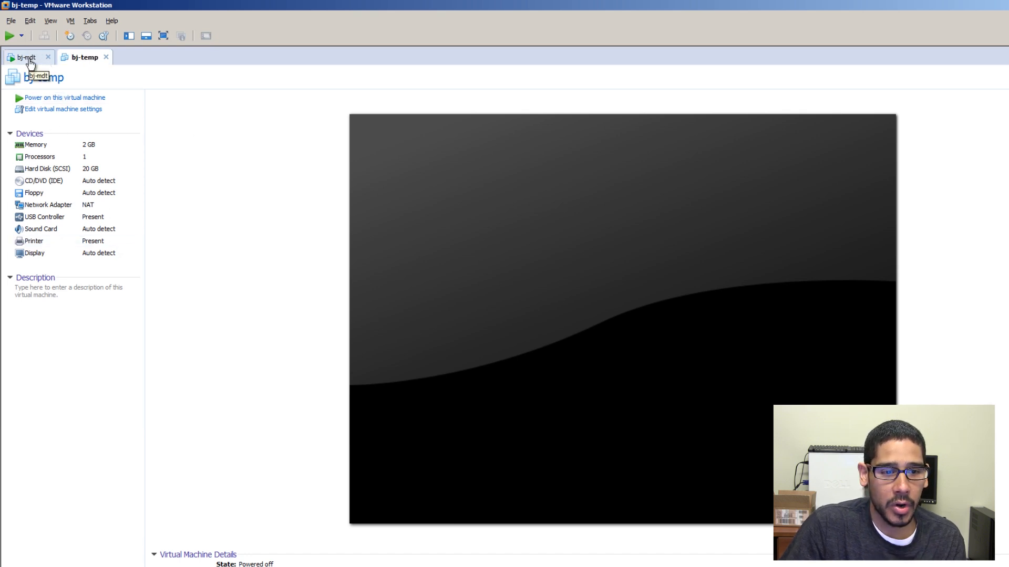
left_click(54, 98)
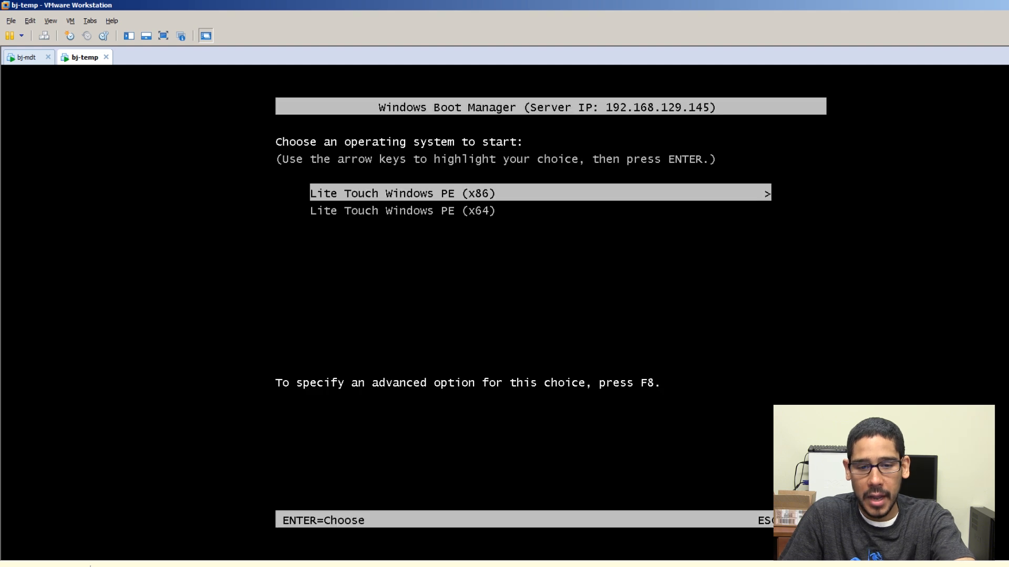
key("Down")
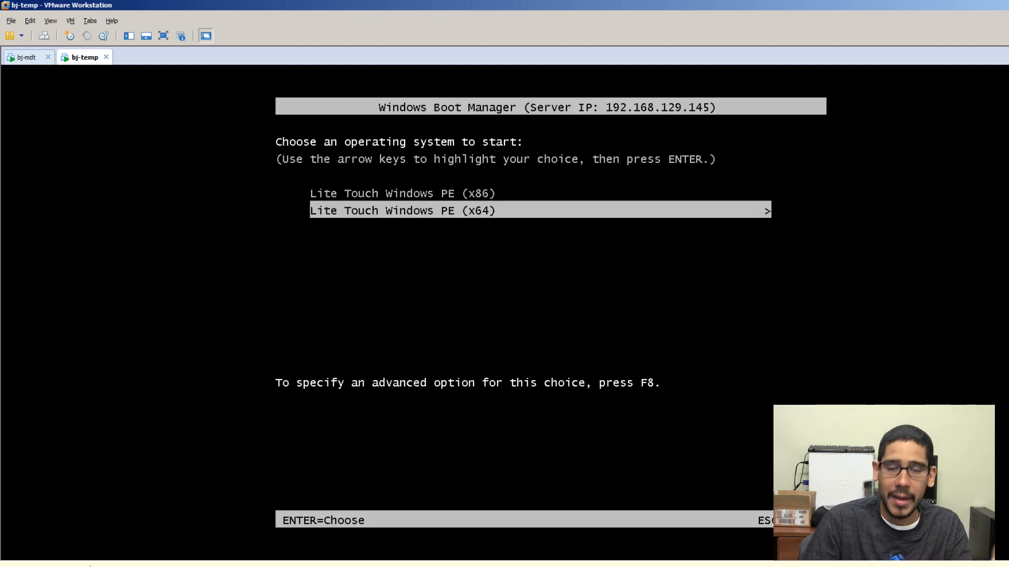
key("Return")
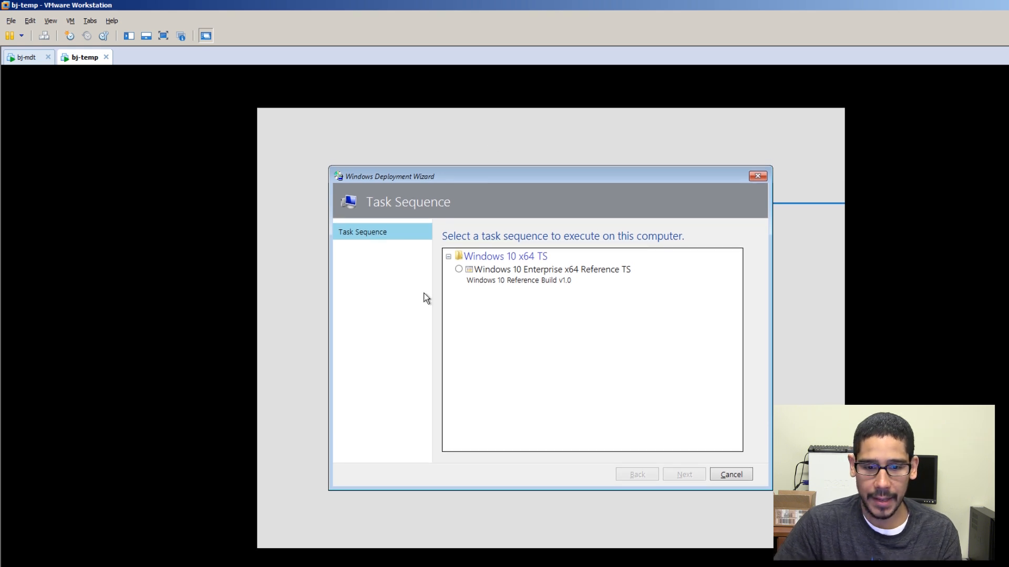
left_click(459, 269)
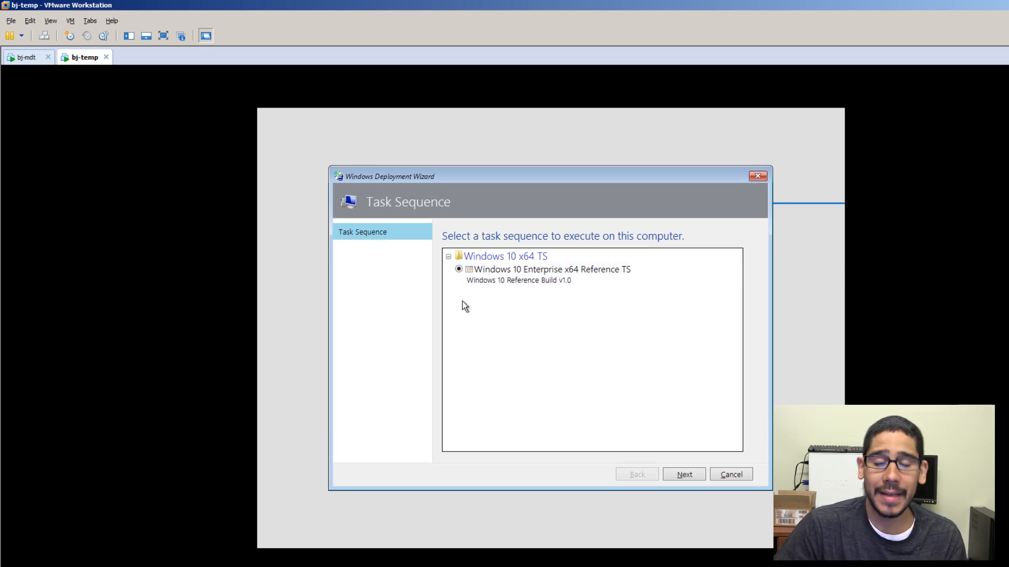
Step: Switch to Deployment Workbench on bj-mdt and view the Windows 10 x64 TS folder under Task Sequences
left_click(26, 57)
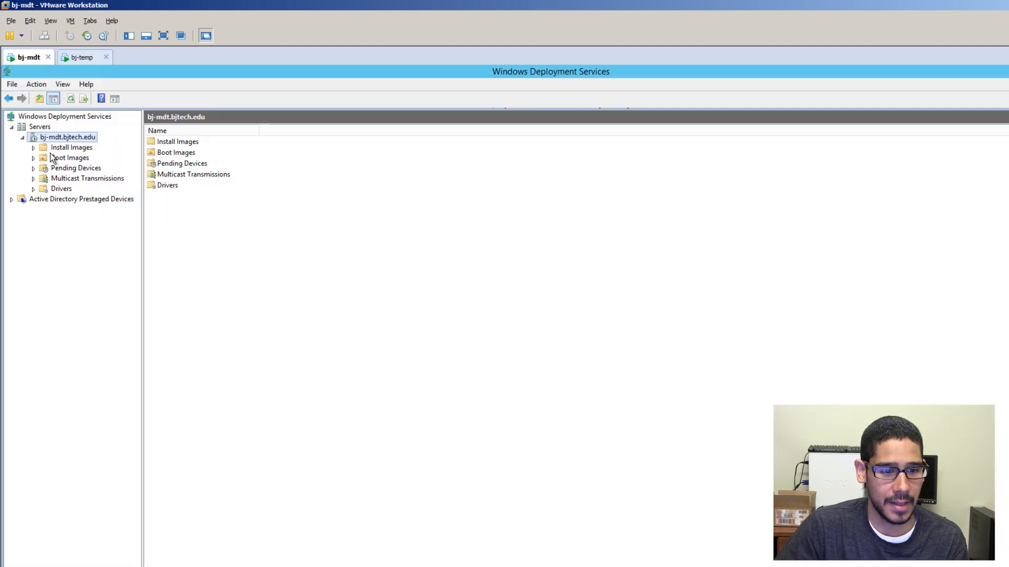
left_click(347, 566)
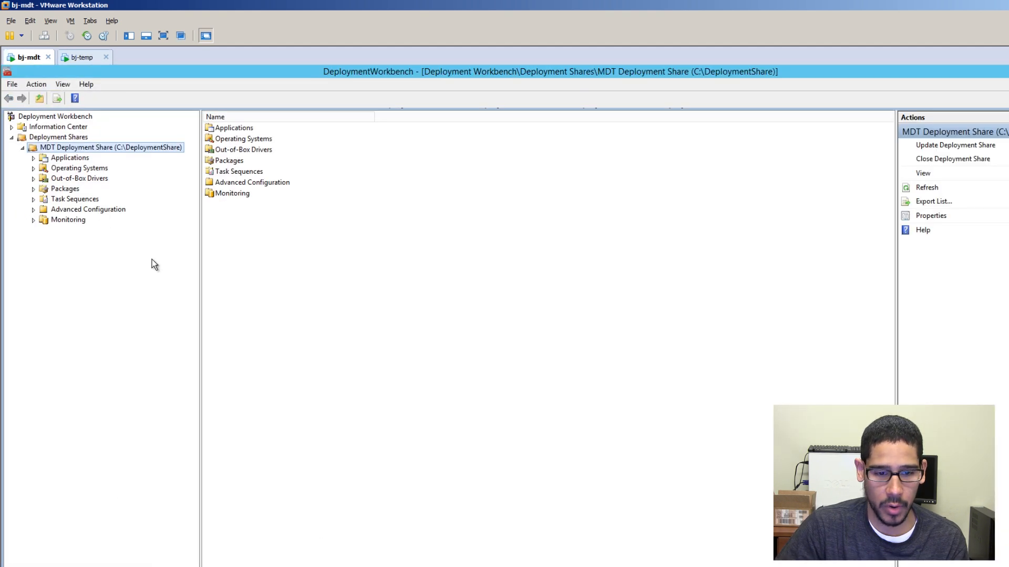
double_click(67, 200)
left_click(83, 210)
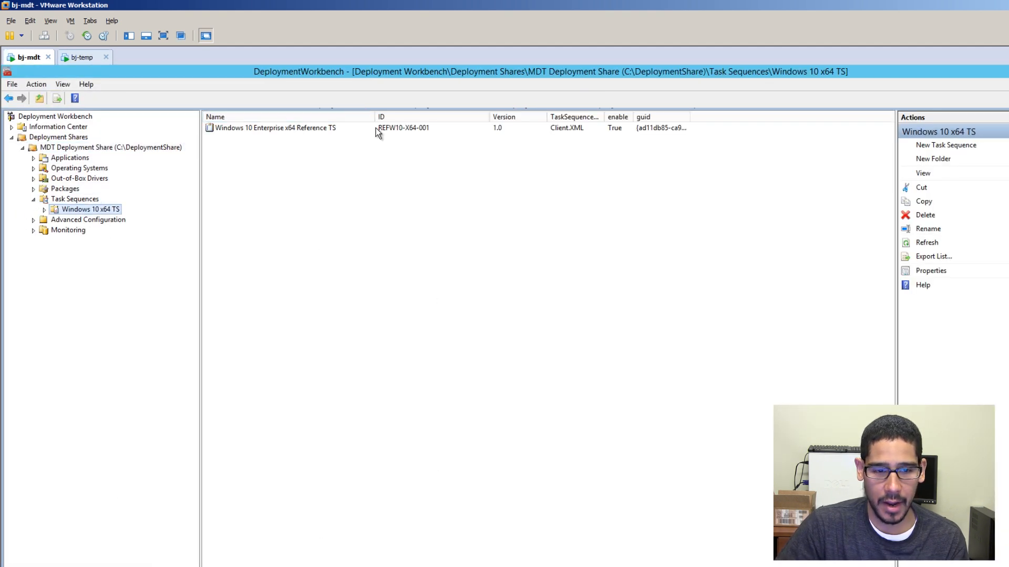
Step: Switch to bj-temp and continue the deployment wizard from the selected task sequence to the Capture Image page
left_click(84, 58)
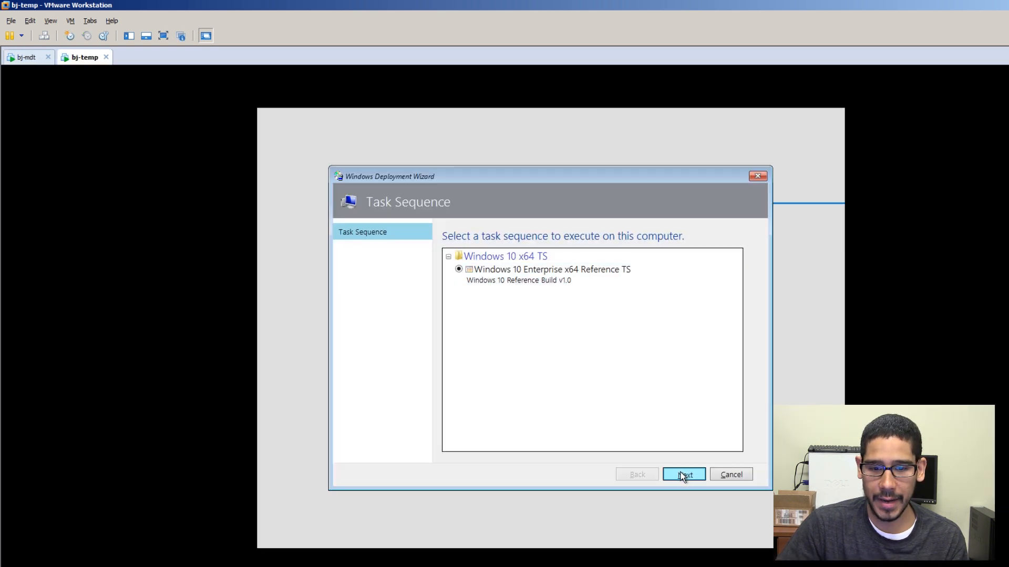
left_click(676, 471)
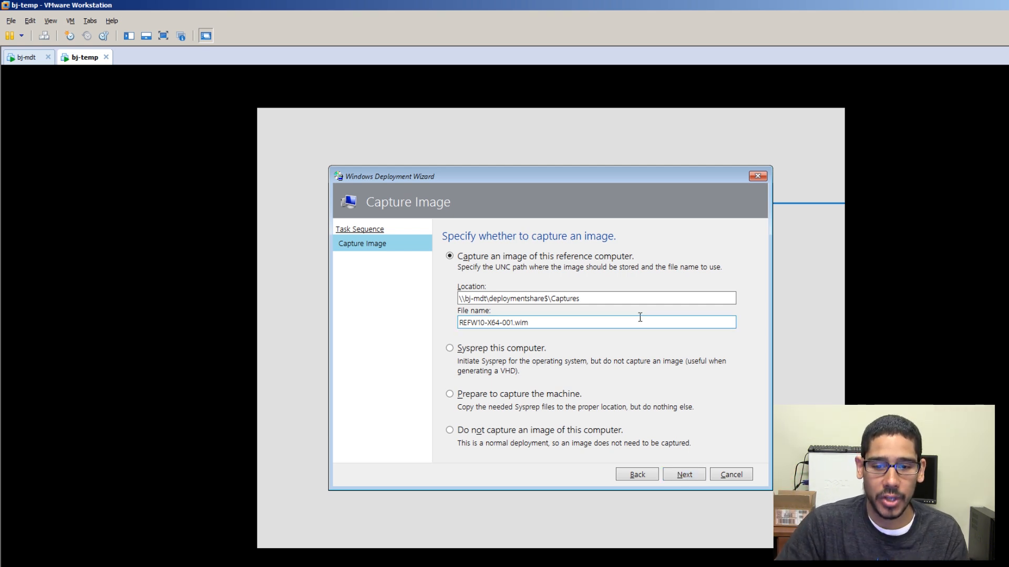
Step: On bj-mdt, examine the C:\DeploymentShare\Captures folder and the capture folder on New Volume (D:) as possible capture locations
left_click(22, 59)
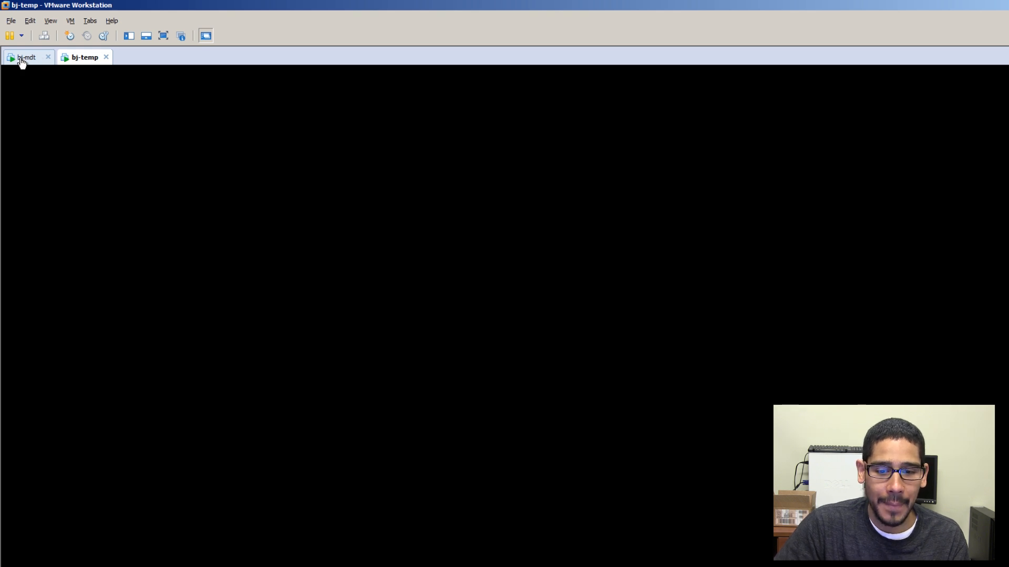
key("super+e")
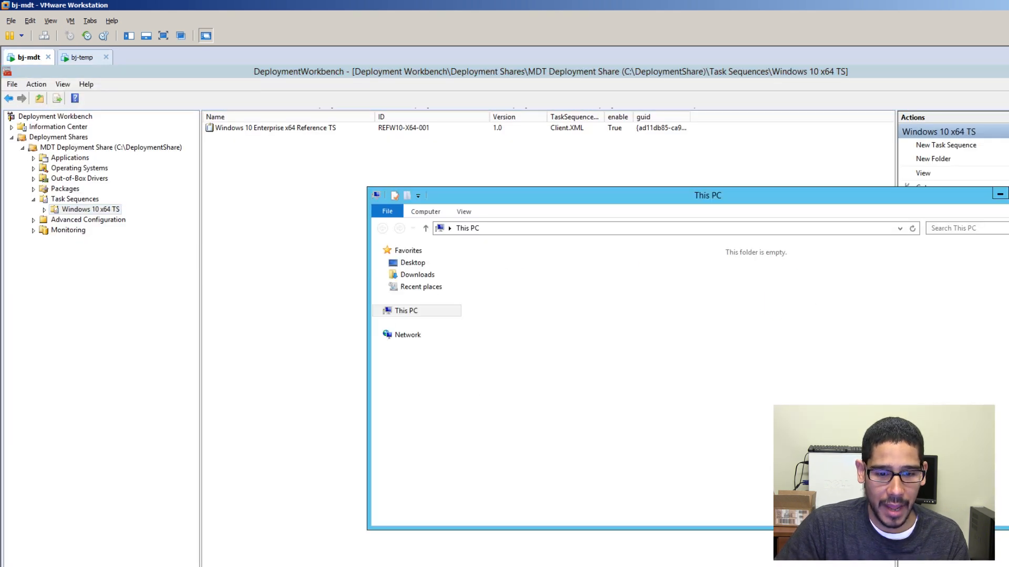
double_click(670, 357)
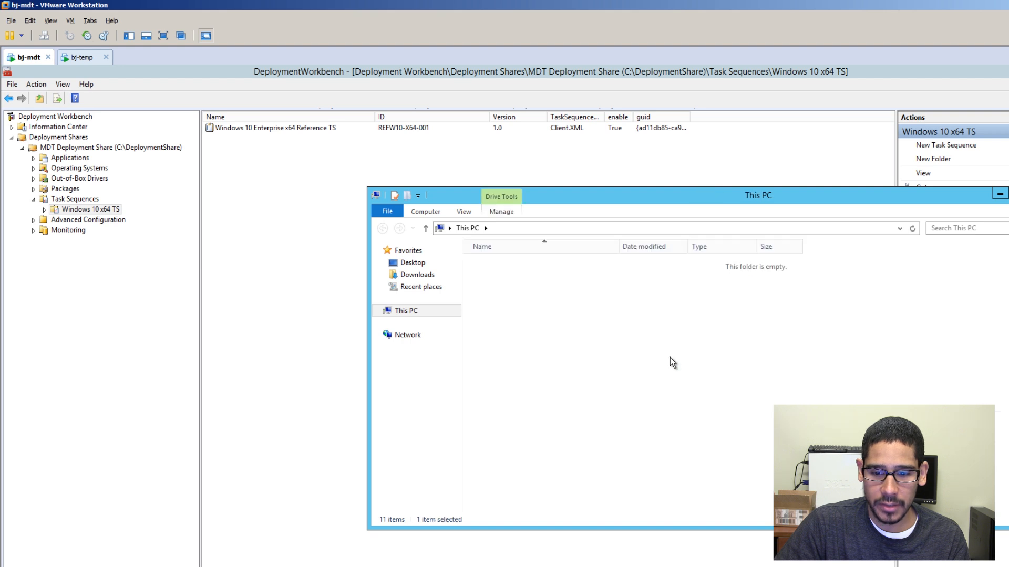
double_click(486, 263)
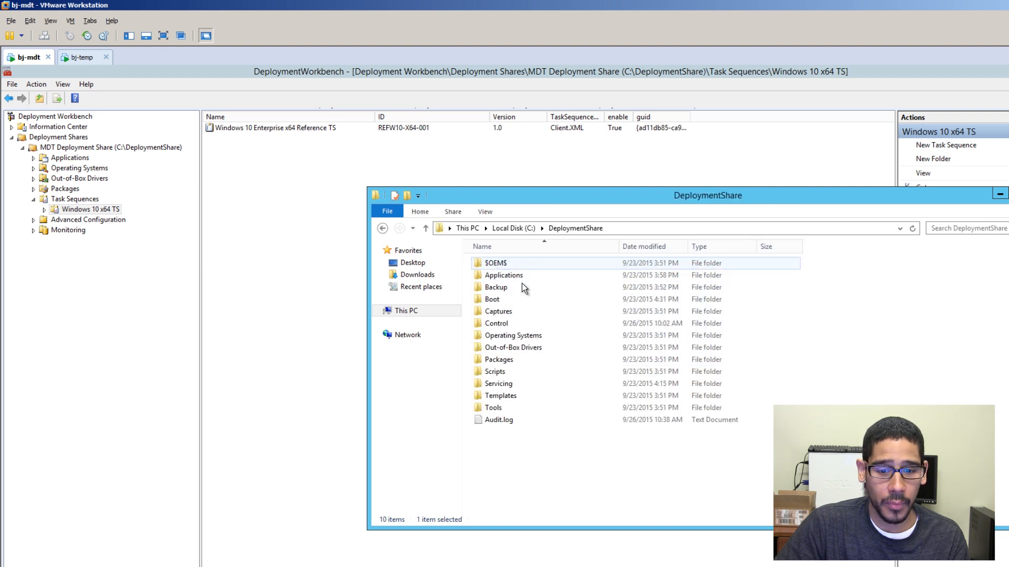
double_click(508, 312)
left_click(383, 229)
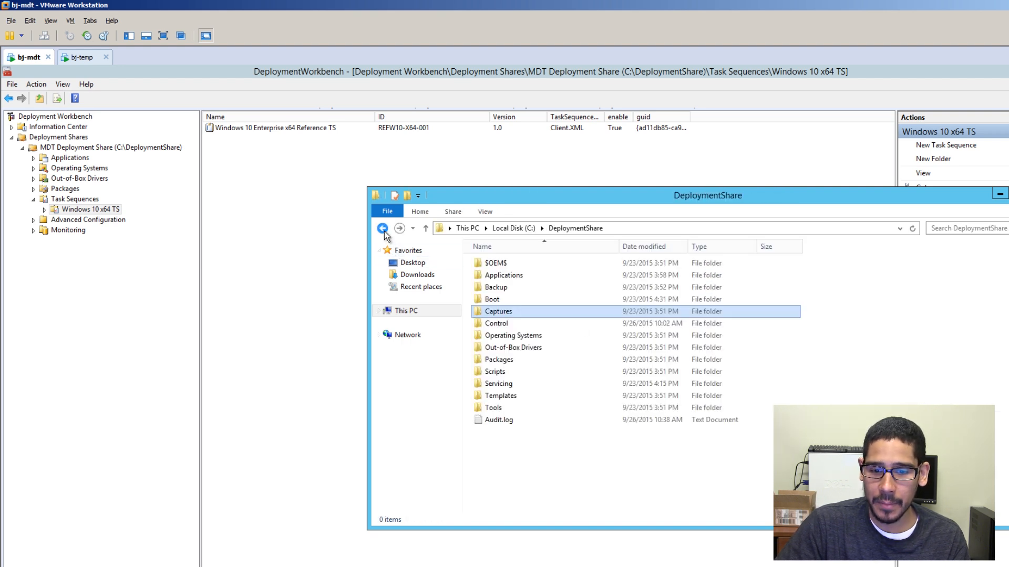
left_click(383, 229)
left_click(382, 229)
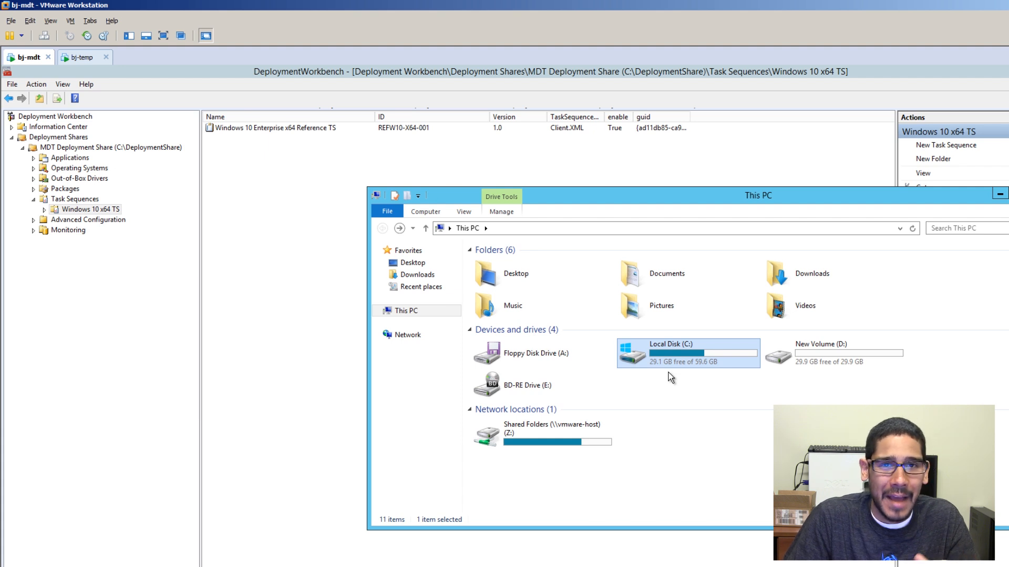
double_click(813, 363)
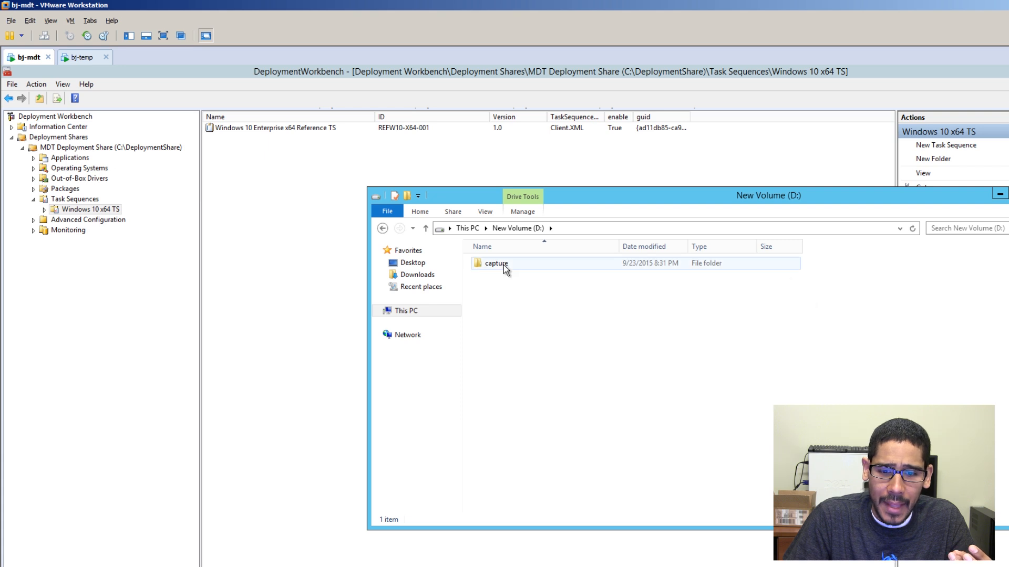
double_click(502, 264)
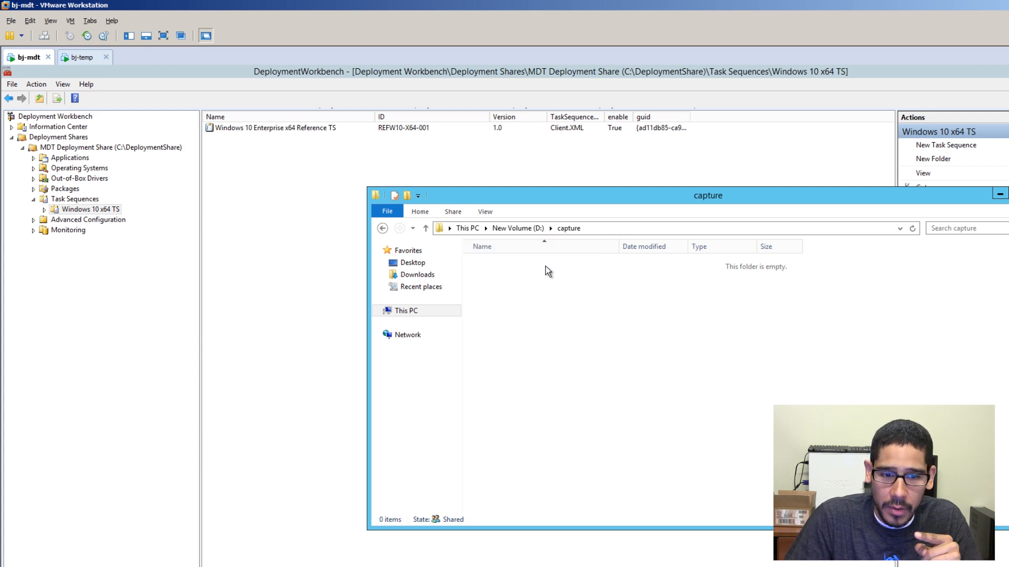
Step: On bj-temp, set the image capture location to \\bj-mdt\capture and start the Lite Touch installation
left_click(81, 58)
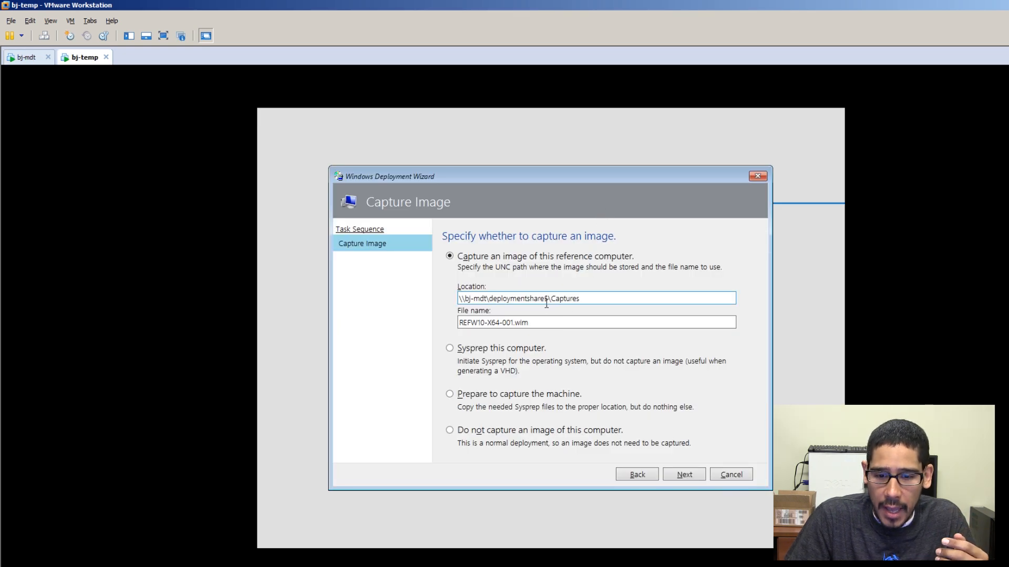
left_click(547, 298)
key("BackSpace")
key("BackSpace")
key("BackSpace")
key("BackSpace")
key("BackSpace")
key("BackSpace")
key("BackSpace")
key("BackSpace")
key("BackSpace")
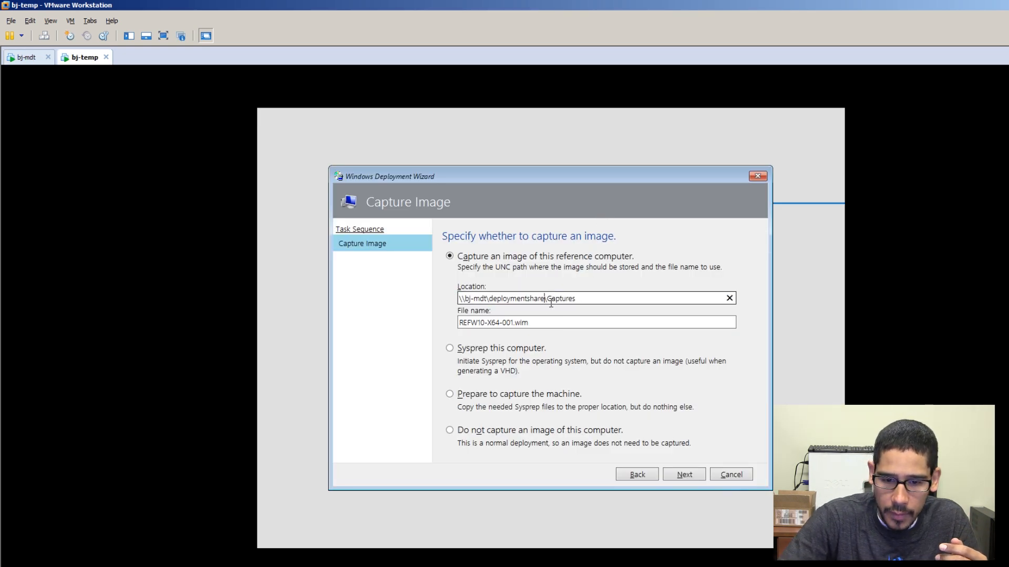
key("BackSpace")
key("BackSpace")
key("BackSpace")
key("BackSpace")
key("BackSpace")
key("BackSpace")
key("BackSpace")
key("BackSpace")
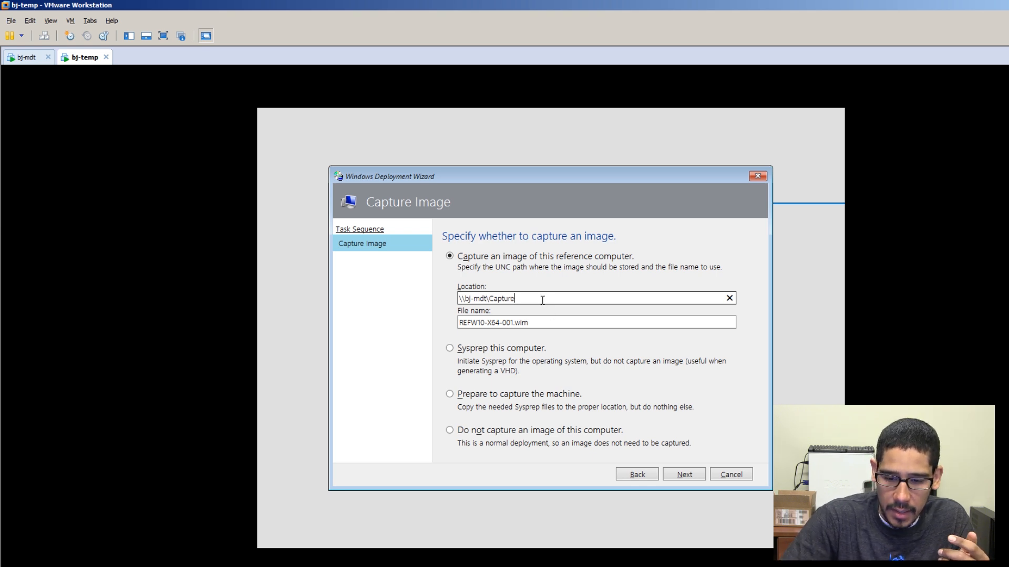
key("BackSpace")
type("c")
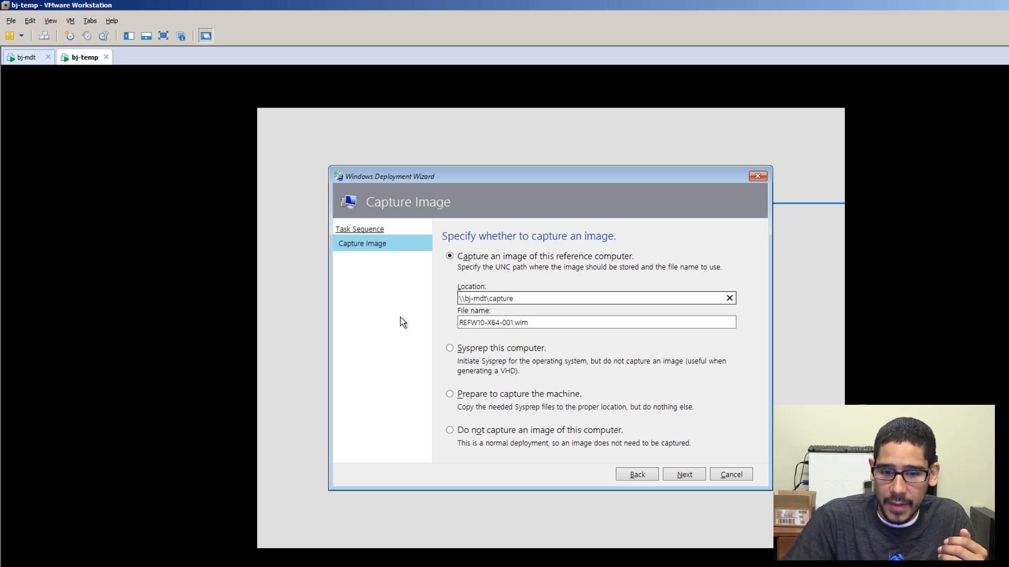
left_click(683, 476)
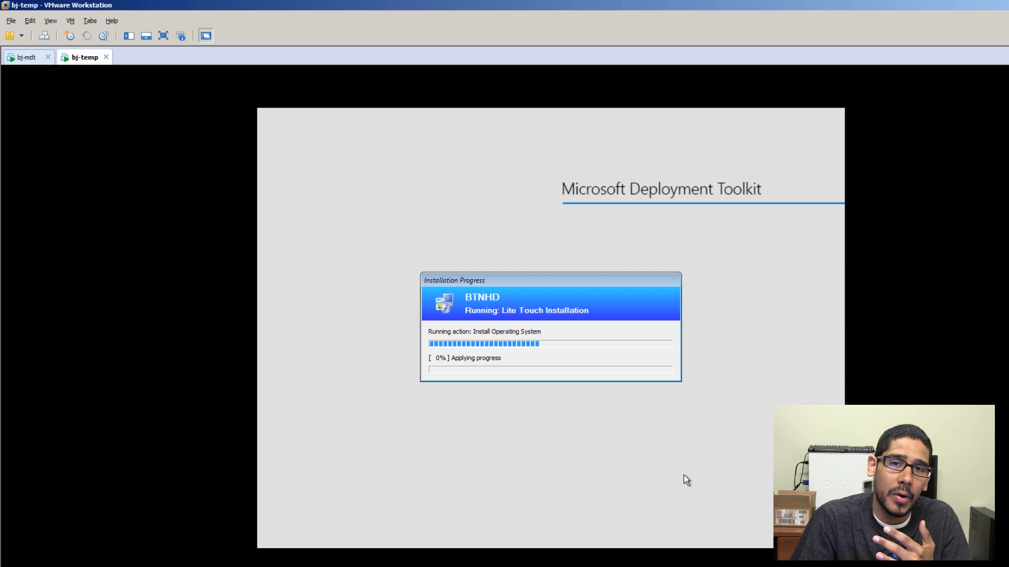
Step: On bj-mdt, open the Windows 10 Enterprise x64 Reference TS properties and display its task sequence steps
left_click(25, 58)
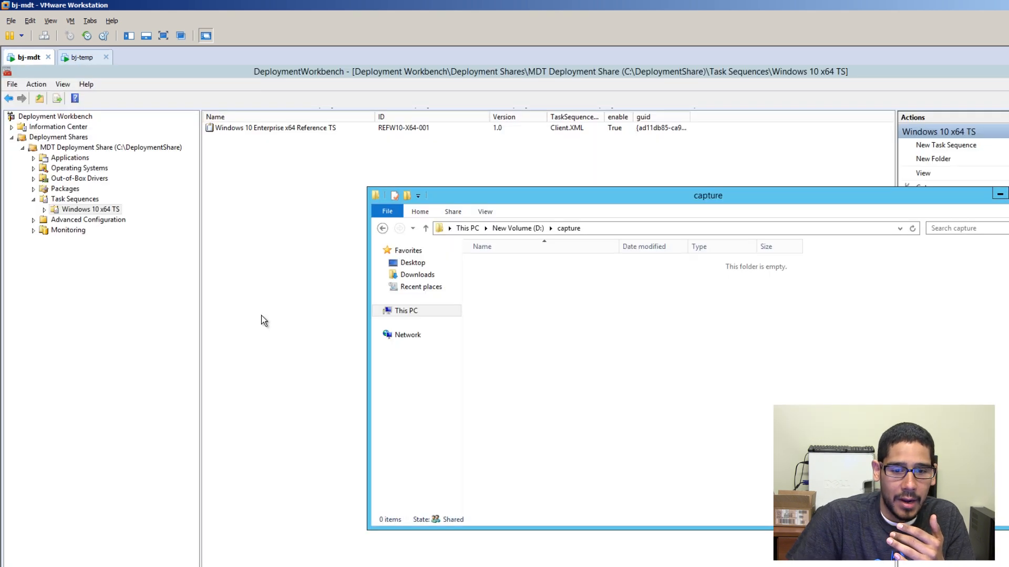
left_click(349, 160)
double_click(318, 129)
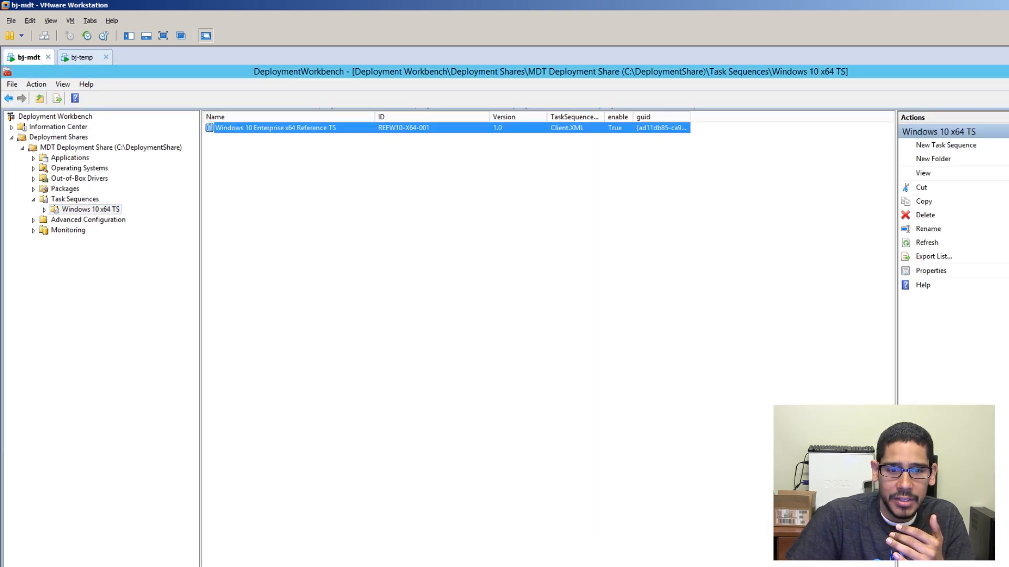
left_click(411, 205)
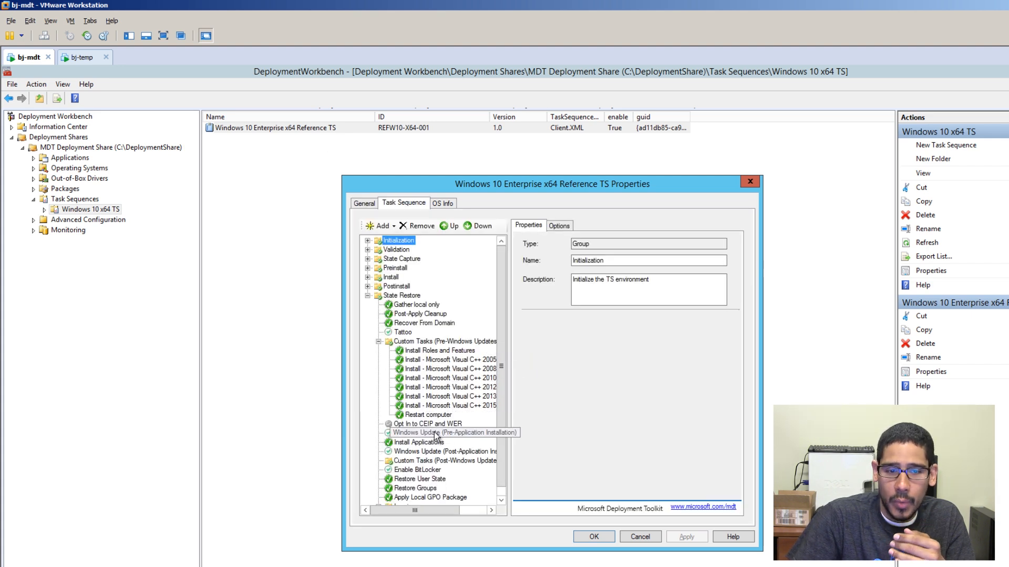
Step: Check the installation progress on bj-temp, and open the D:\capture folder on bj-mdt
left_click(82, 59)
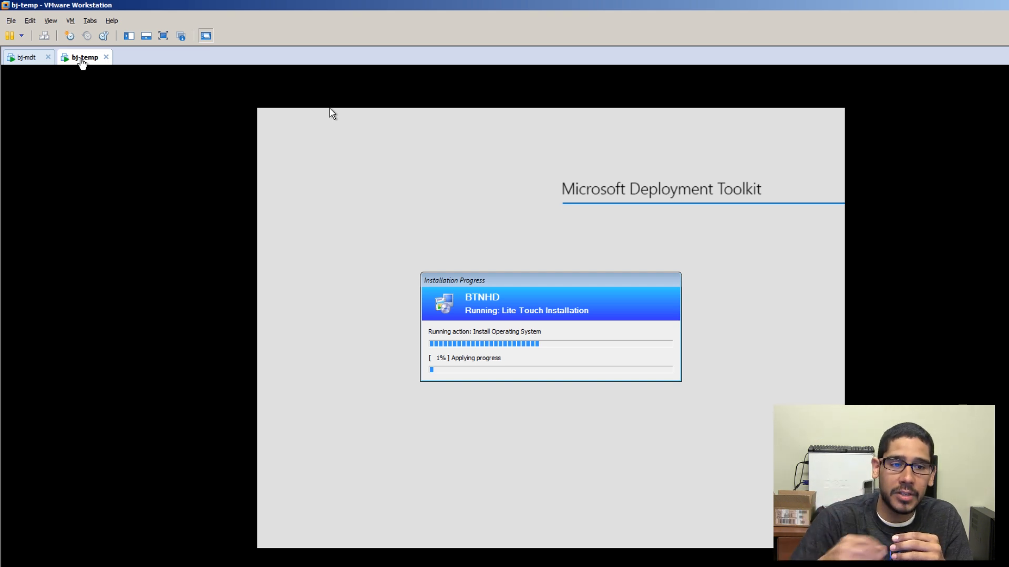
left_click(23, 60)
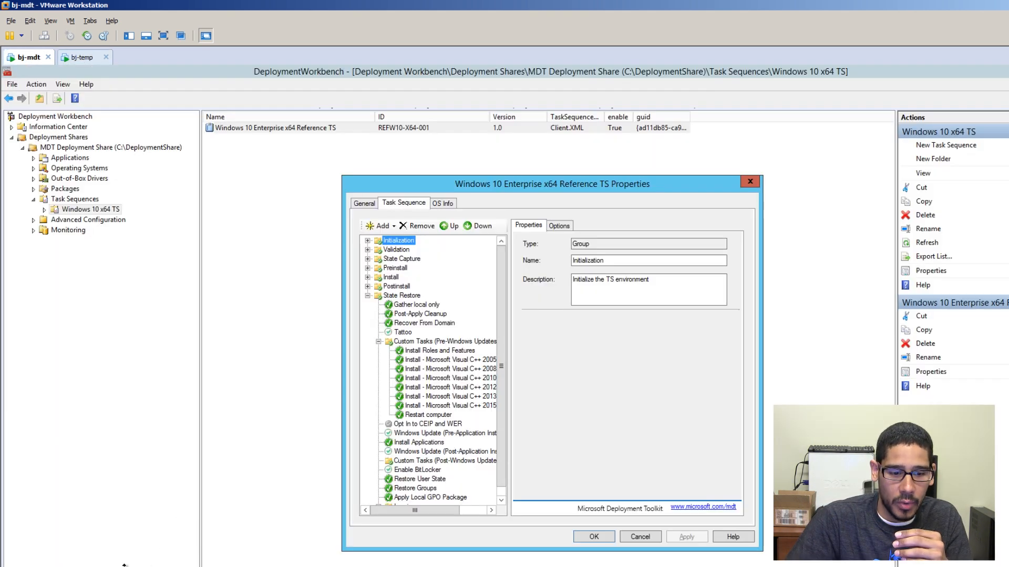
key("super+e")
left_click(806, 357)
double_click(805, 358)
double_click(506, 266)
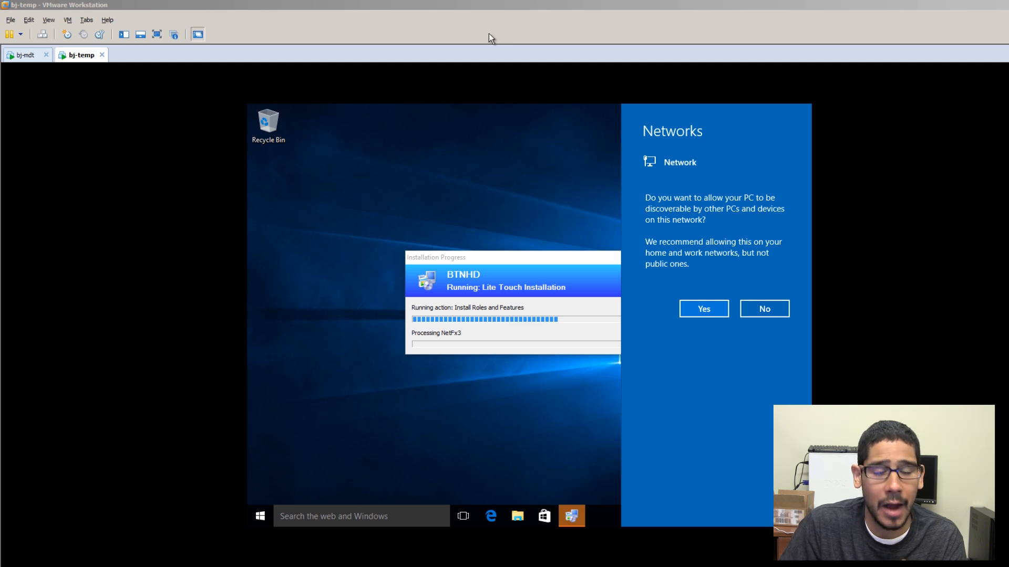
Step: Compare the action running on bj-temp with the State Restore steps of the reference task sequence on bj-mdt
left_click(25, 56)
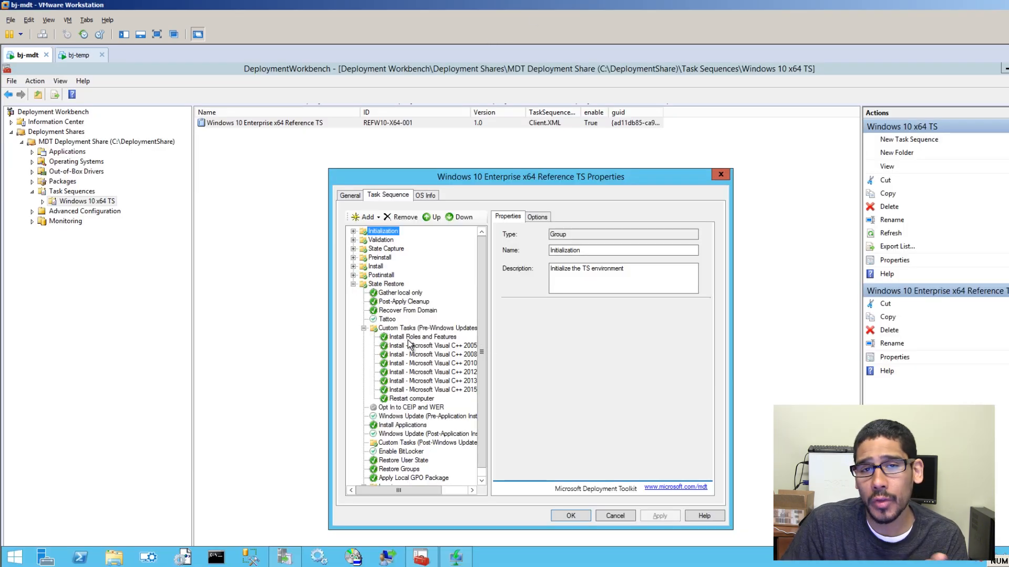
left_click(88, 56)
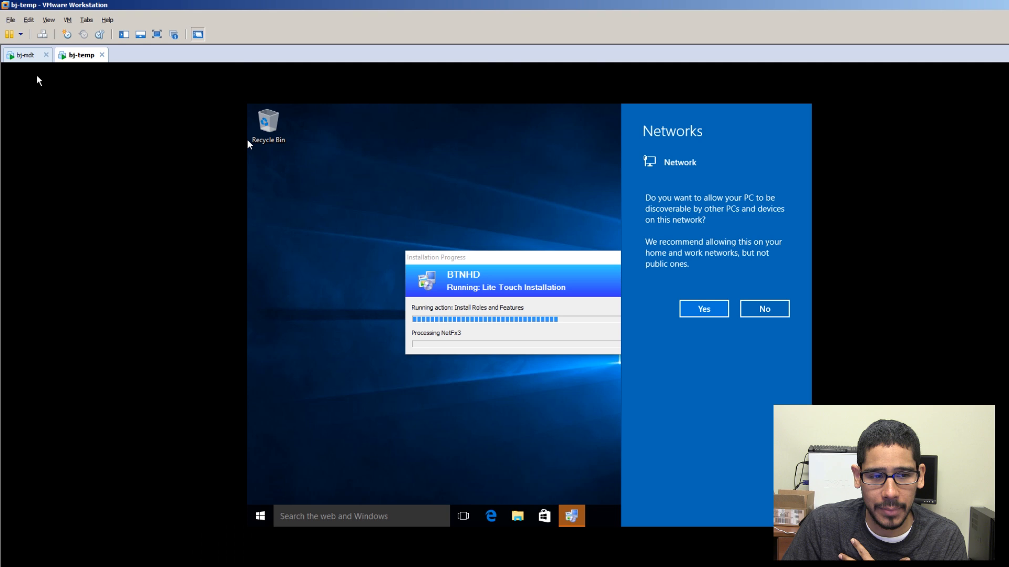
left_click(24, 55)
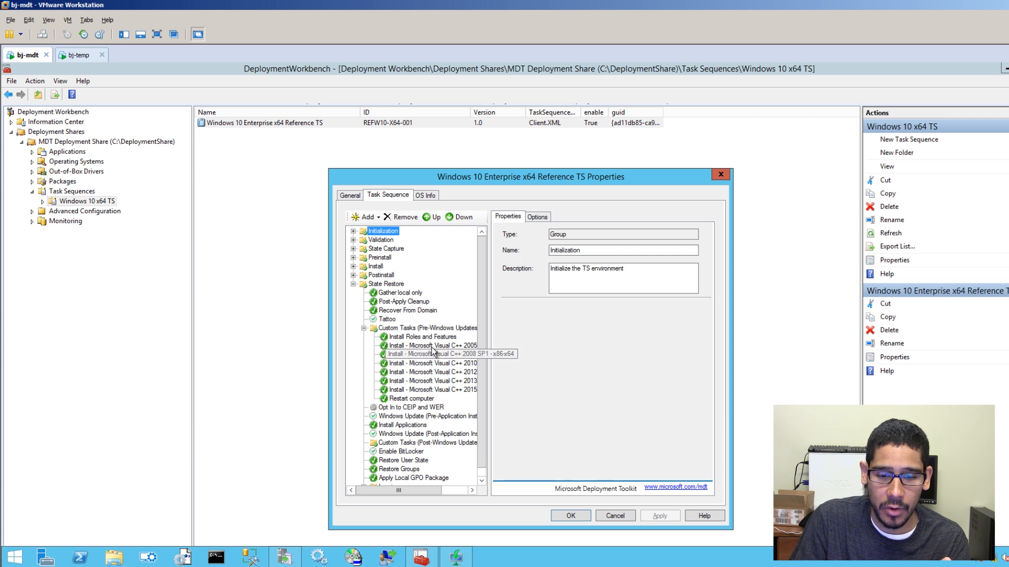
Step: Expand the Prepare Only, Sysprep Only and Capture Image groups under Imaging to examine their steps
left_click(403, 445)
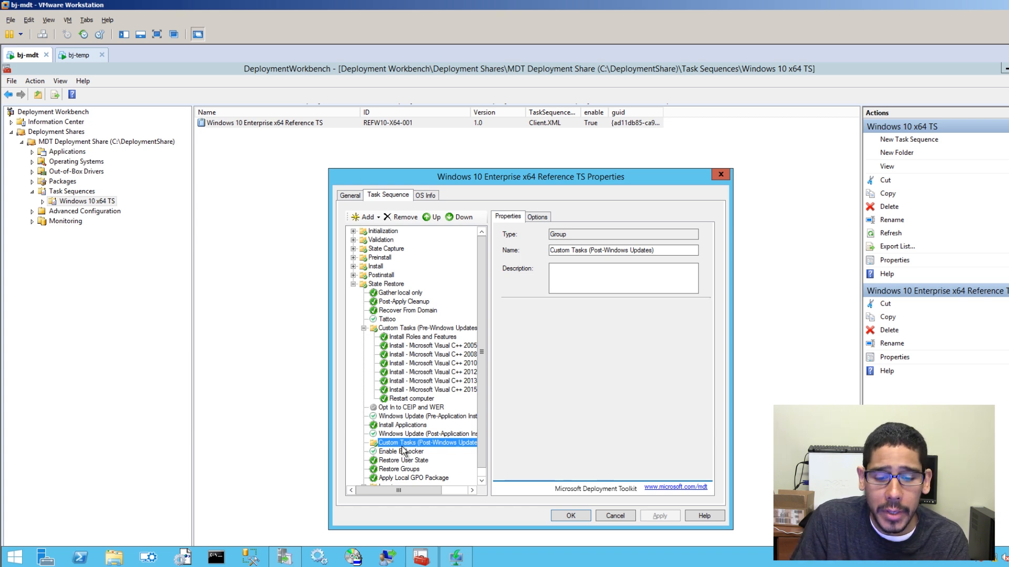
scroll(489, 386, "down", 1)
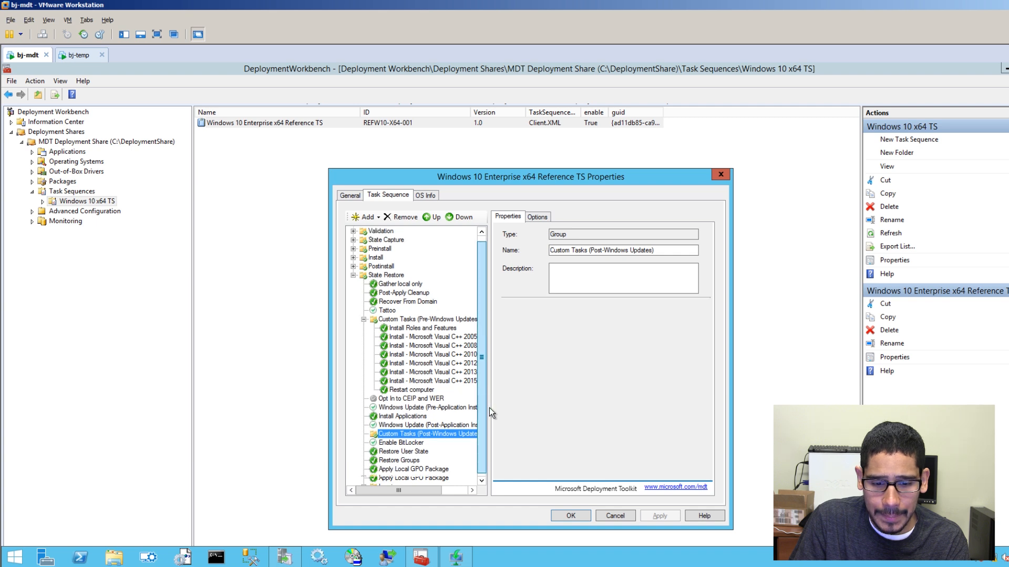
scroll(502, 377, "down", 1)
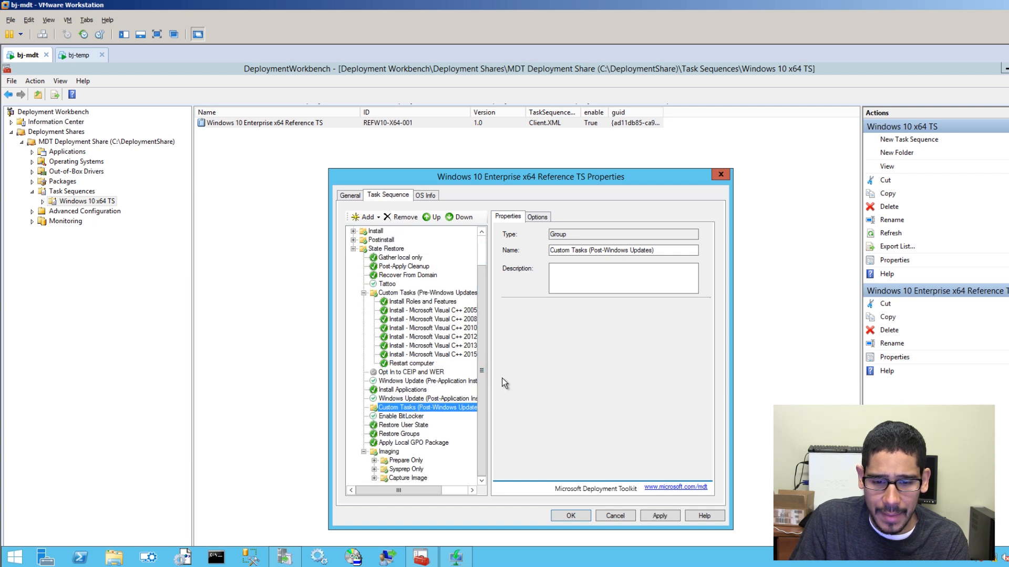
left_click(374, 460)
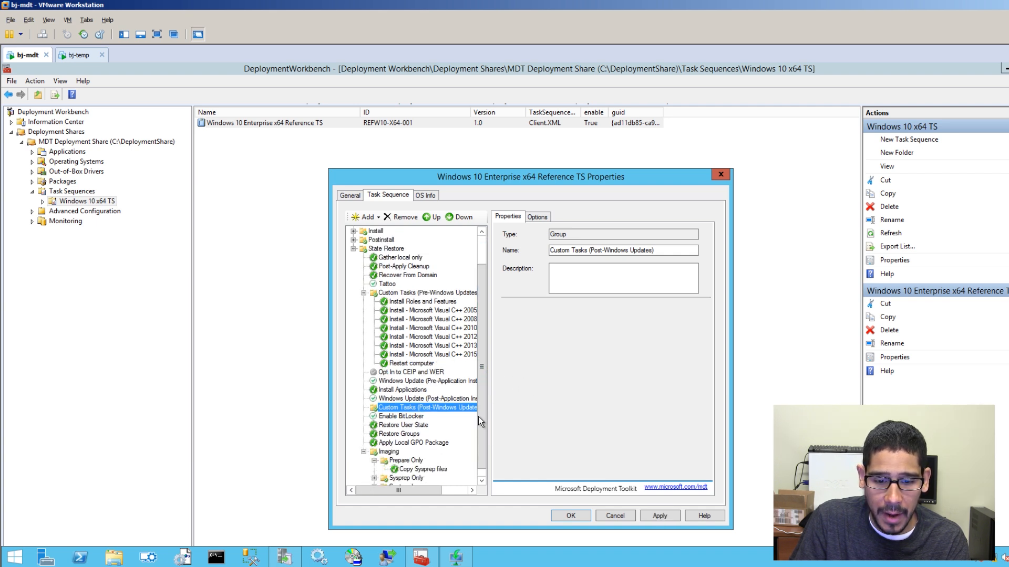
scroll(482, 403, "down", 1)
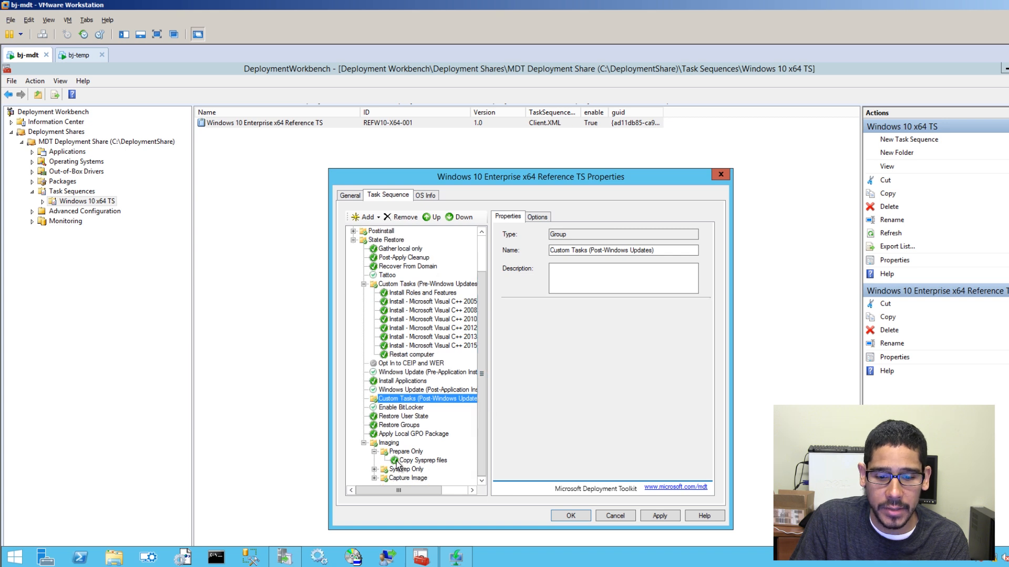
left_click(374, 469)
scroll(484, 406, "down", 1)
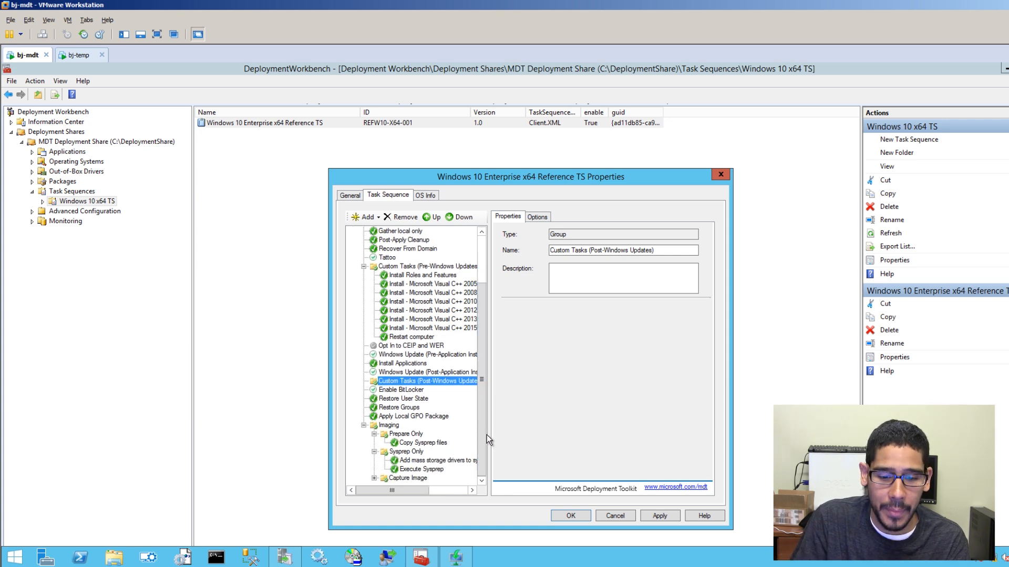
left_click(374, 478)
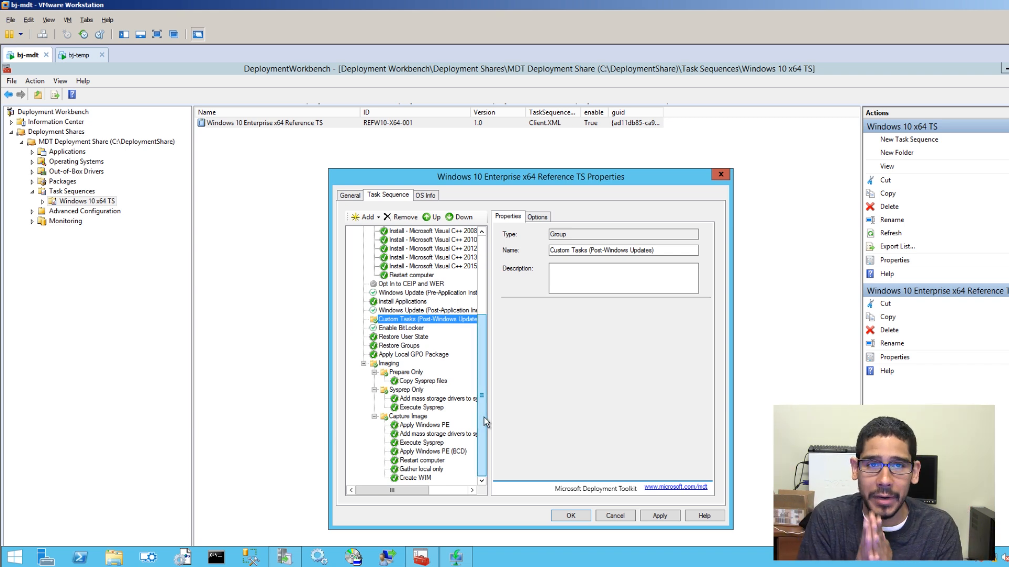
Step: Check bj-temp's installation progress, and view the Windows Update (Pre-Application Installation) step's properties in the reference task sequence
left_click(70, 56)
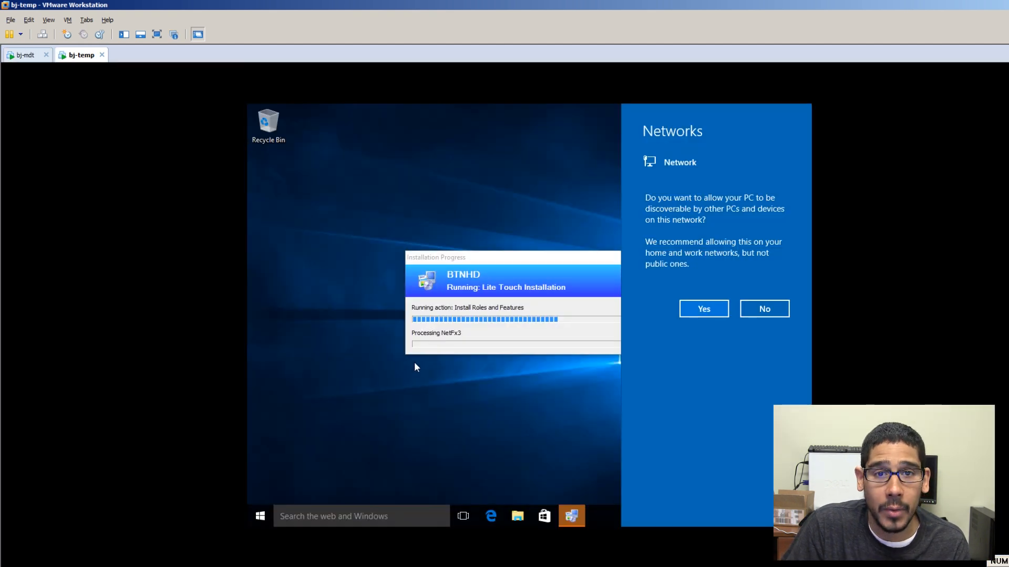
left_click(546, 267)
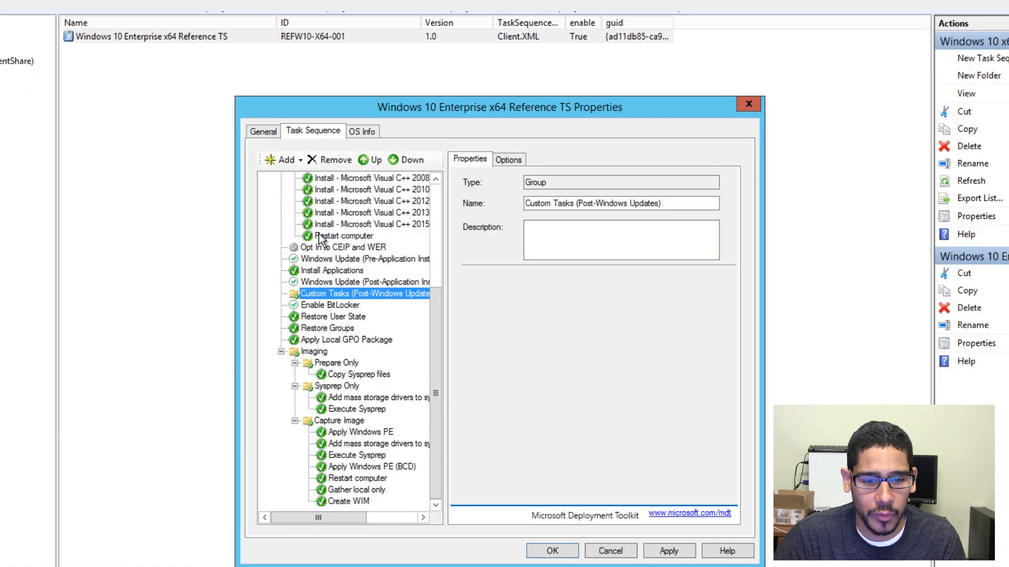
scroll(442, 304, "up", 3)
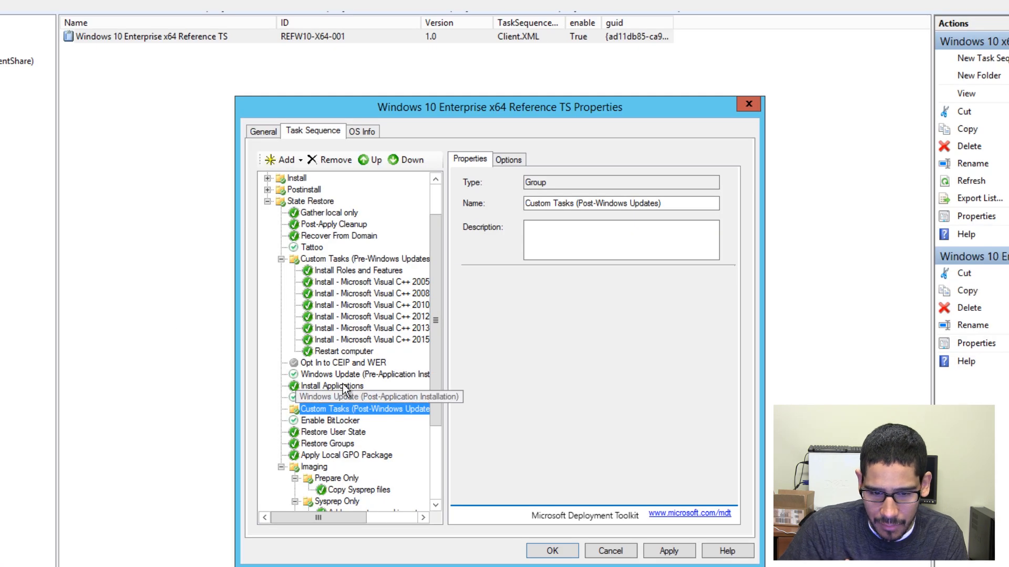
left_click(347, 376)
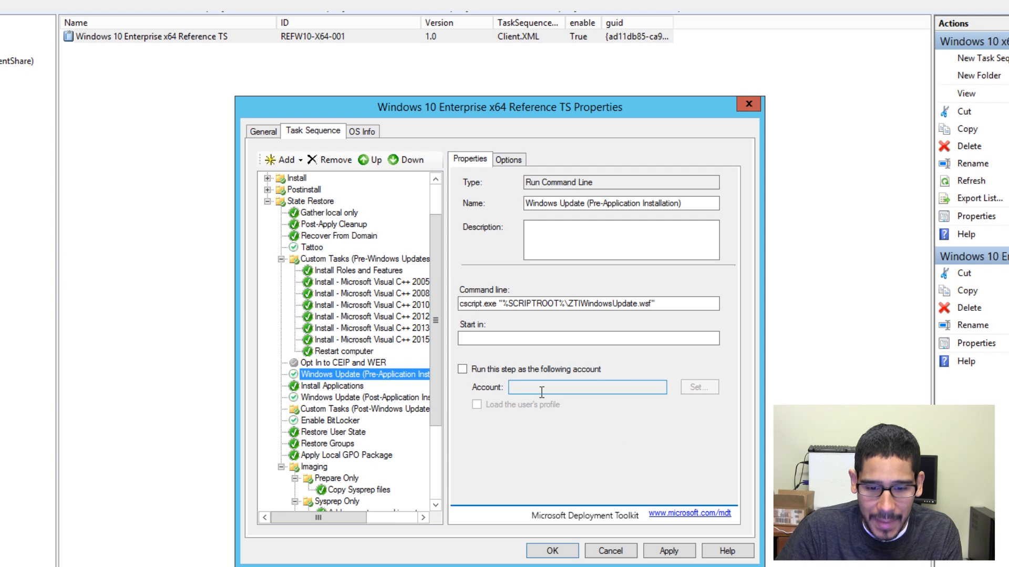
Step: Compare bj-temp's installation progress with the Apply Windows PE, Execute Sysprep and Restart computer steps under Capture Image in the reference task sequence
scroll(442, 452, "down", 1)
scroll(441, 459, "down", 3)
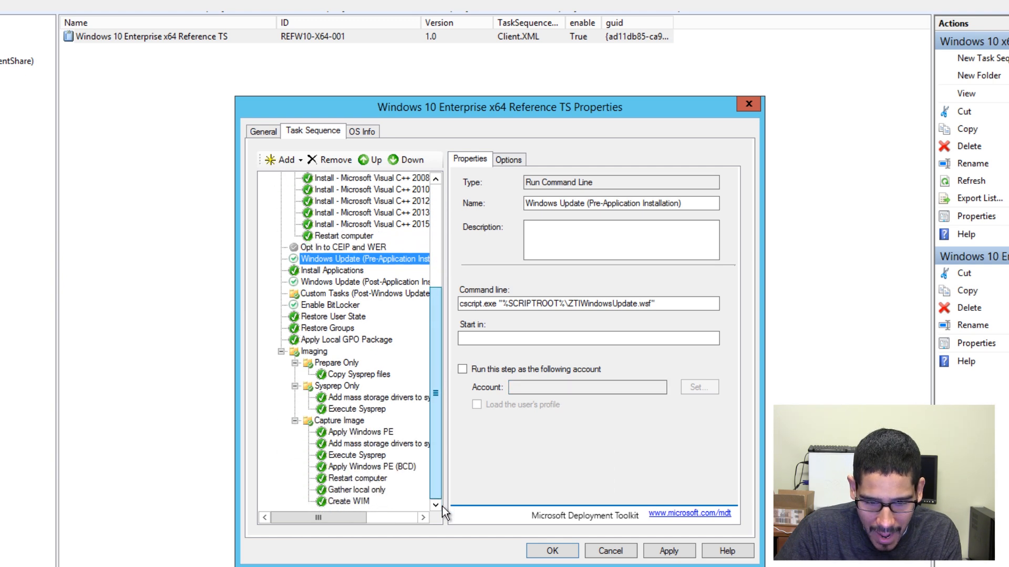
left_click(370, 432)
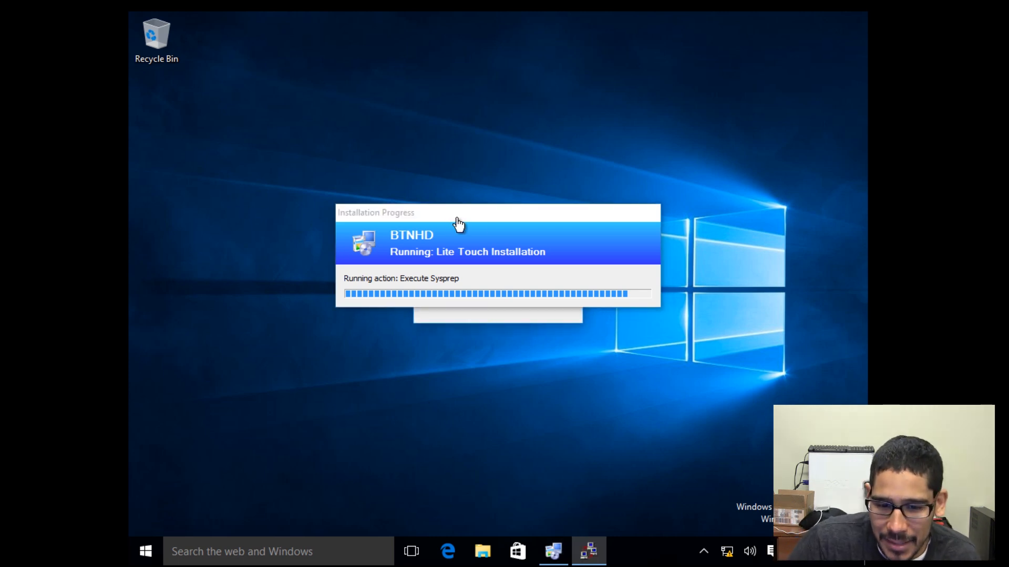
left_click_drag(506, 217, 503, 118)
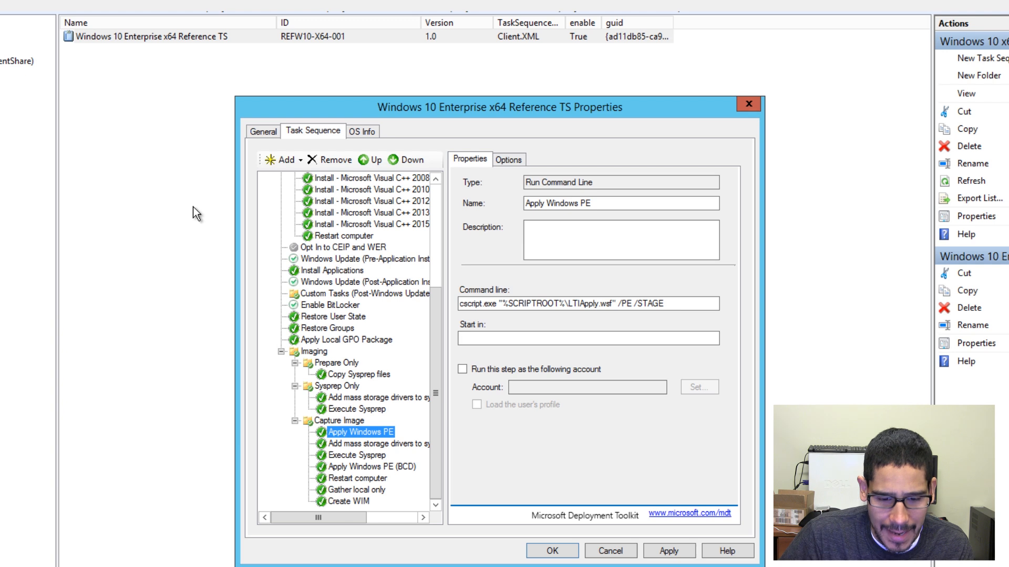
left_click(367, 456)
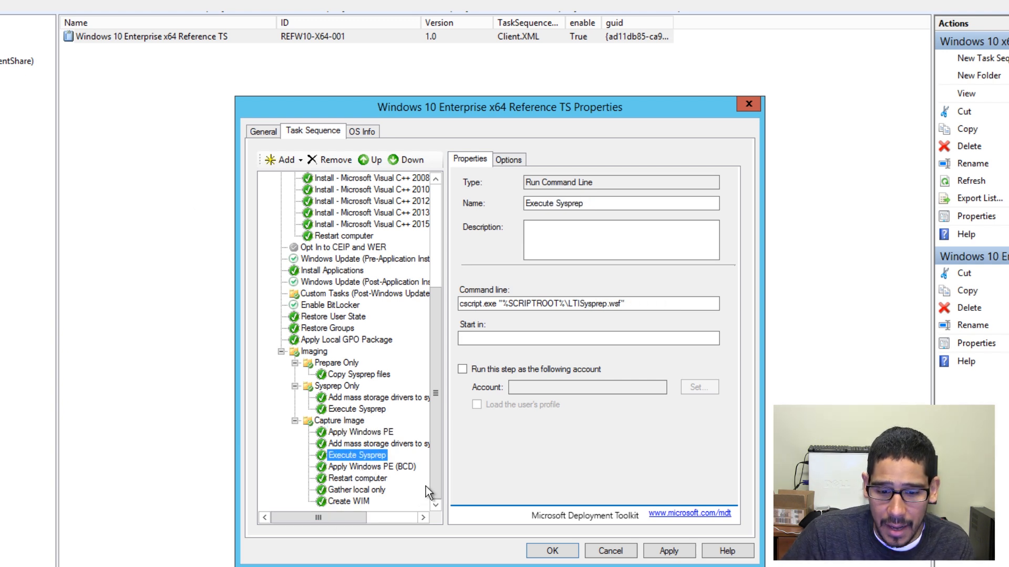
left_click(378, 478)
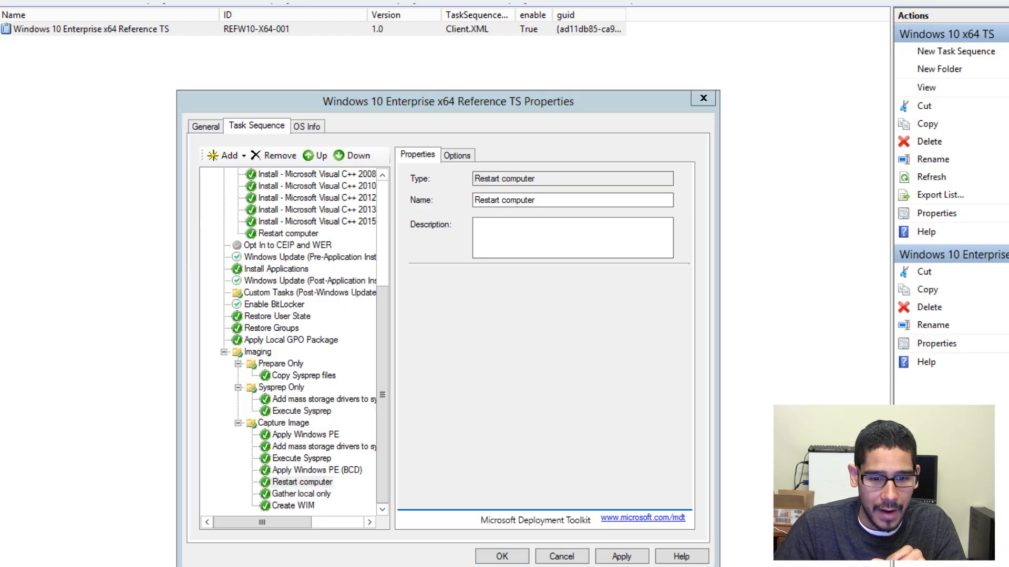
Step: Open the default capture folder C:\DeploymentShare\Captures on bj-mdt in a new file browser window
key("super+e")
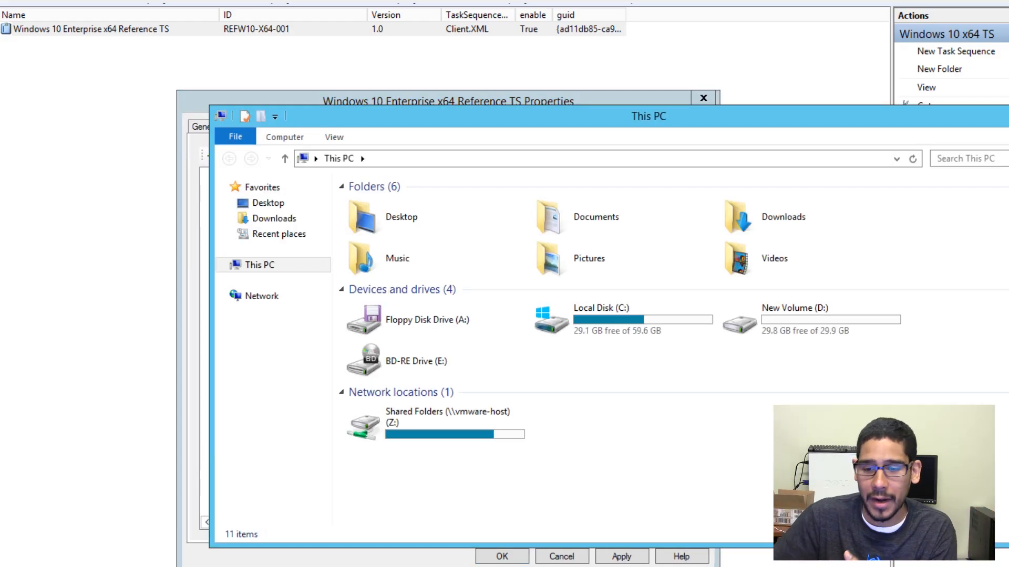
double_click(593, 323)
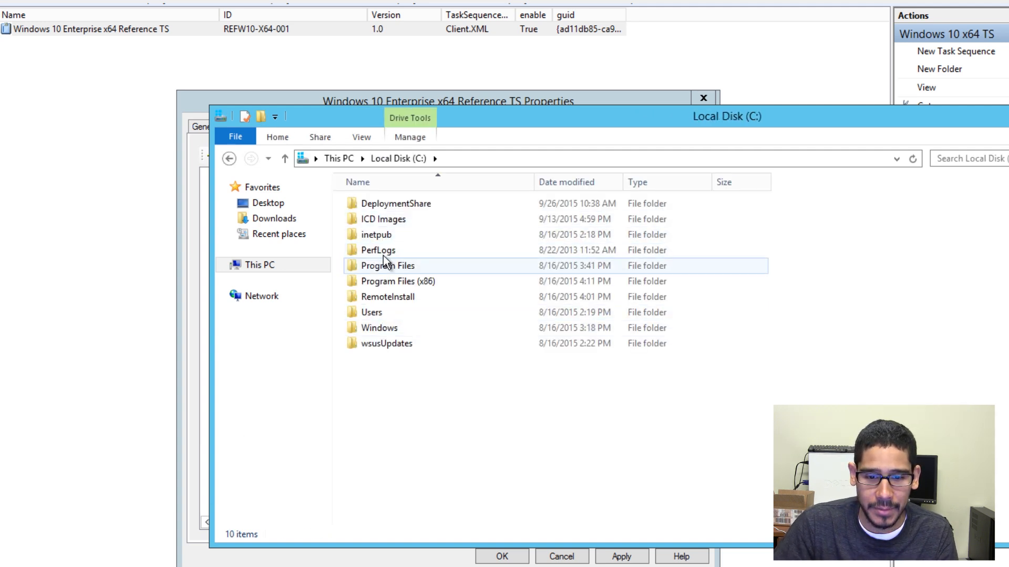
double_click(395, 204)
double_click(387, 266)
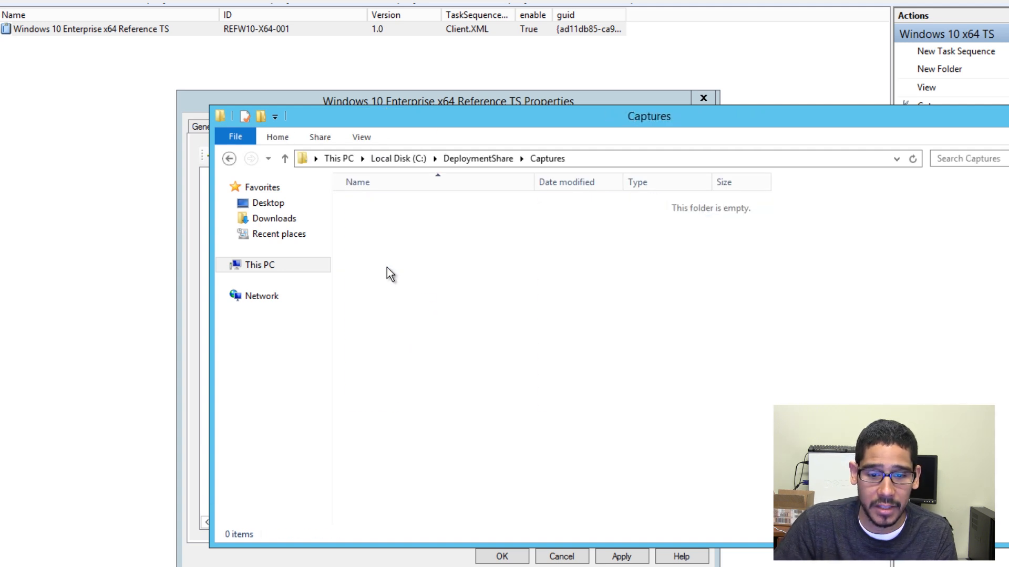
Step: Open the D:\capture folder on bj-mdt and check the captured image file REFW10-X64-001.wim
left_click(260, 266)
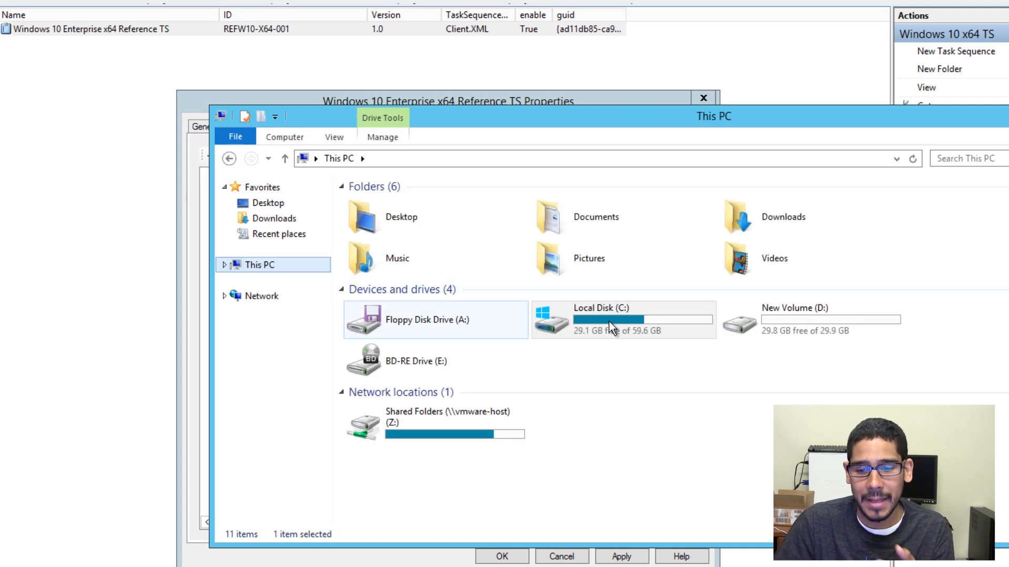
left_click(699, 323)
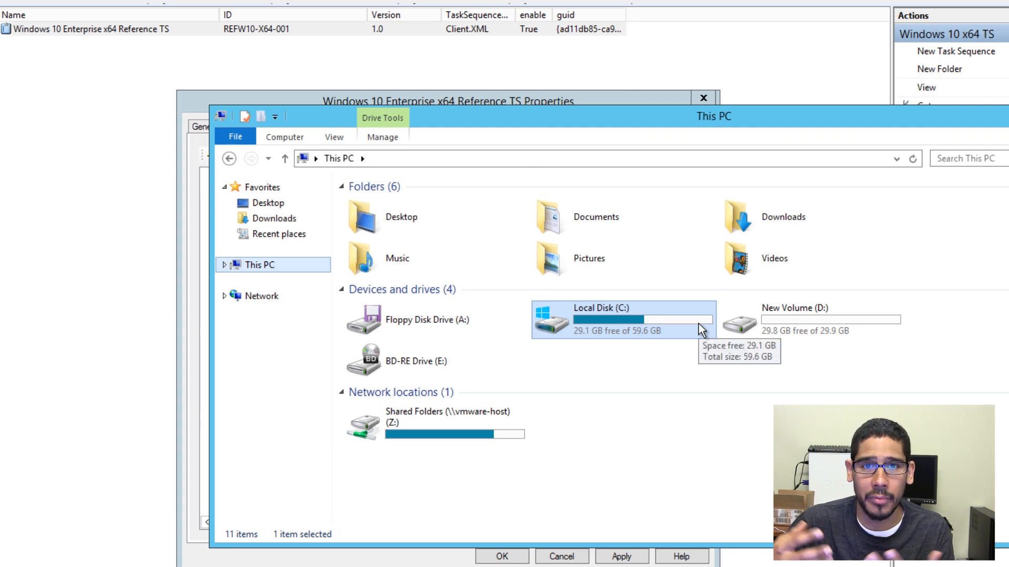
double_click(783, 327)
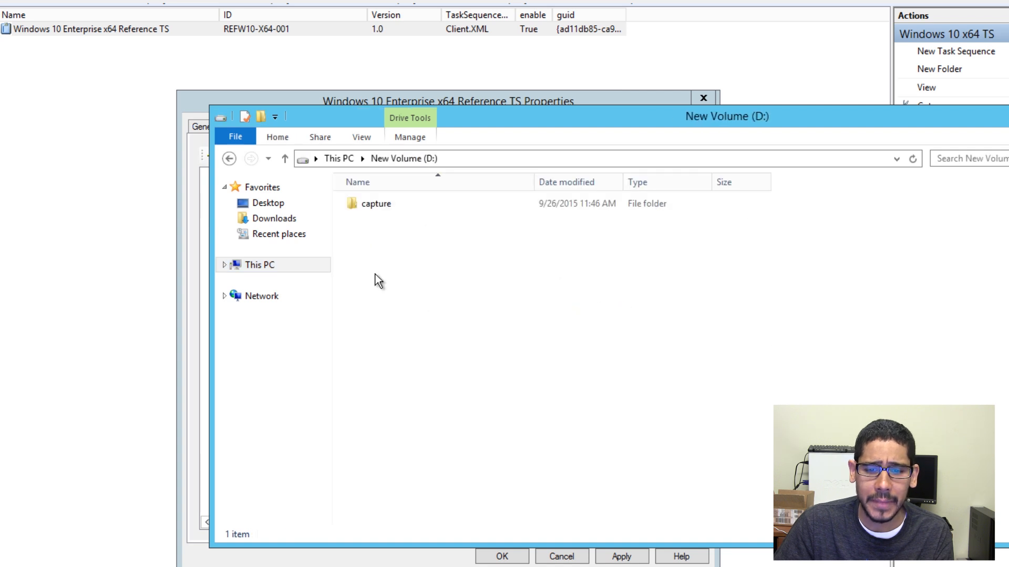
double_click(376, 204)
left_click(402, 206)
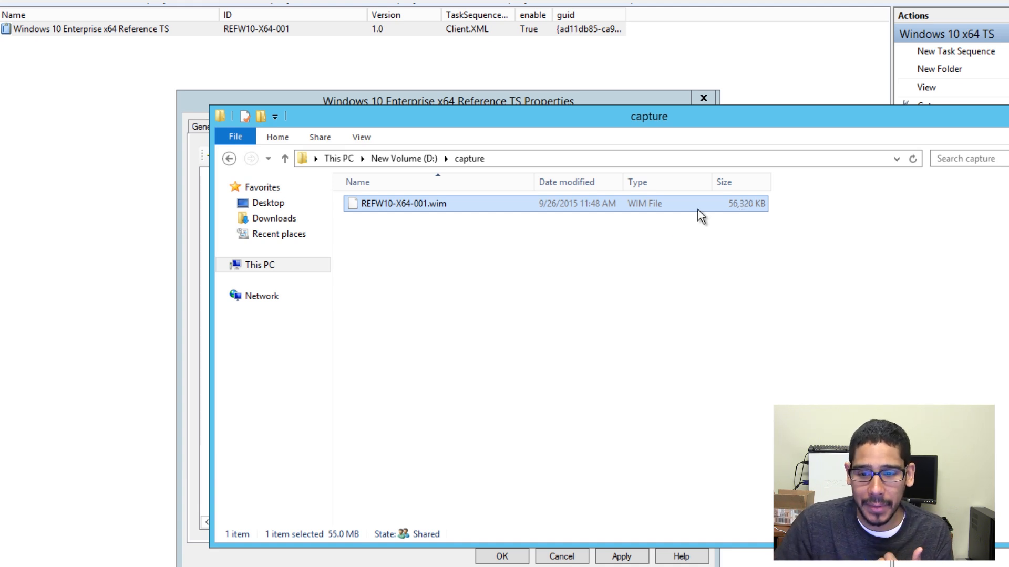
left_click(634, 279)
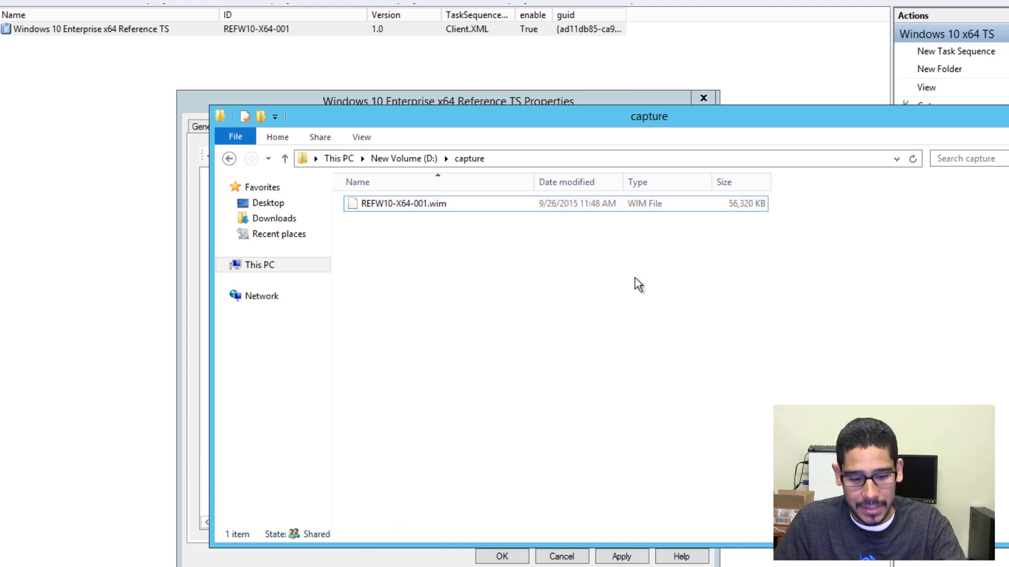